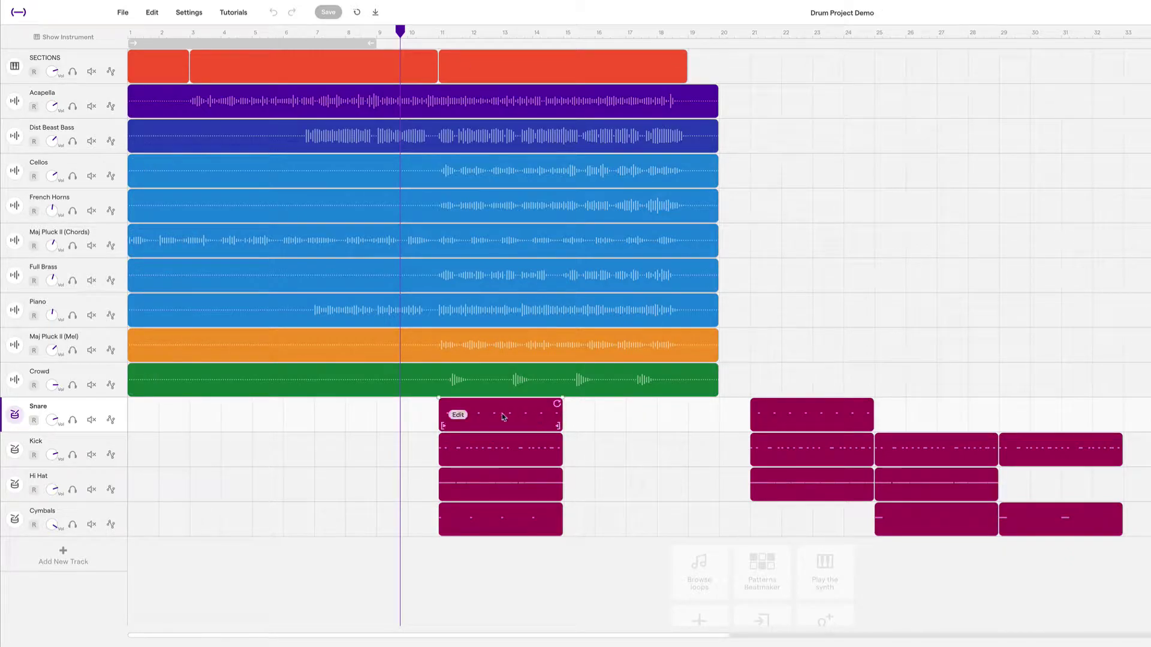
# Open the Snare region at bar 11 in the pattern editor and examine its beat placement across bars 11 to 13
pyautogui.moveTo(965, 460)
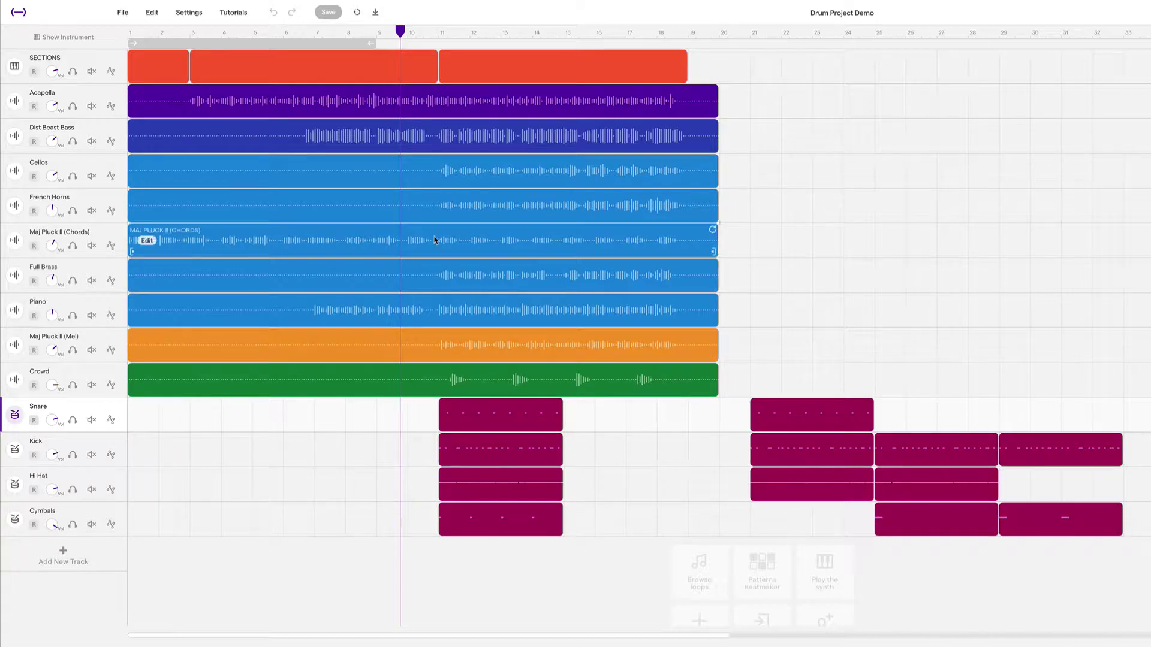
pyautogui.moveTo(378, 312)
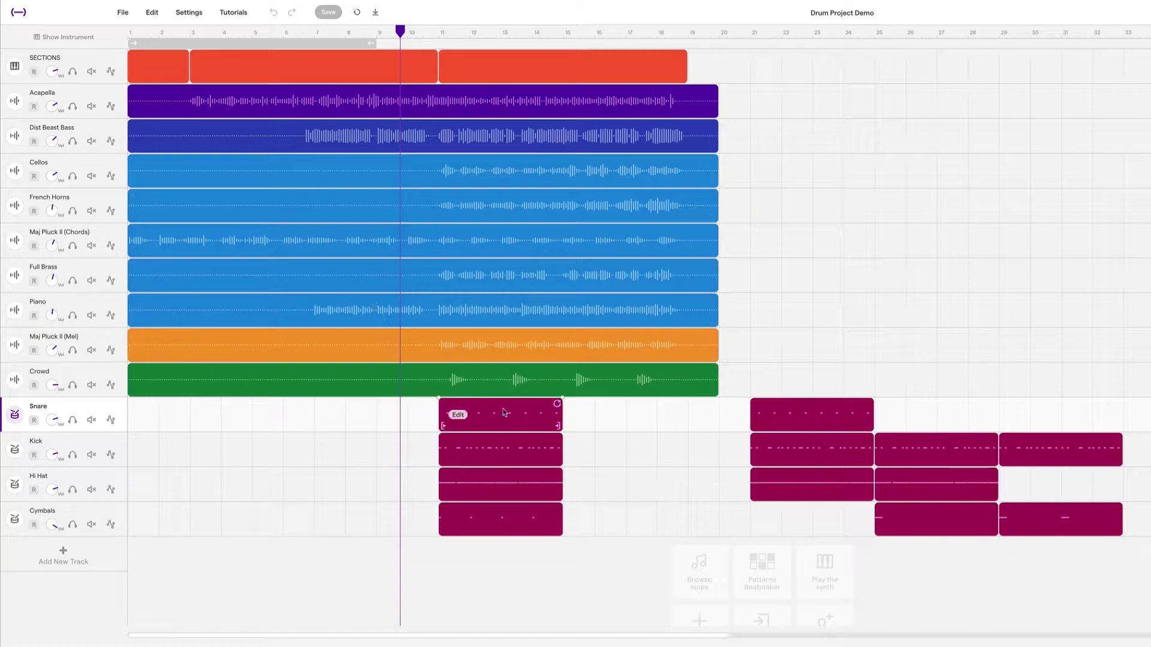
pyautogui.moveTo(542, 449)
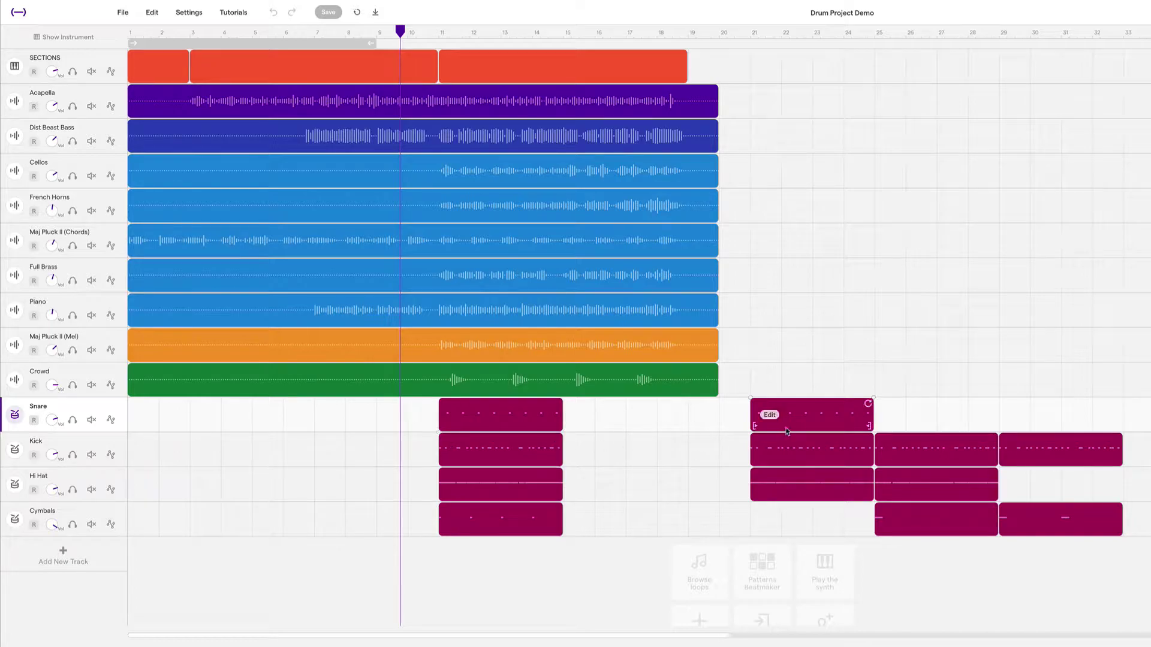
pyautogui.click(816, 413)
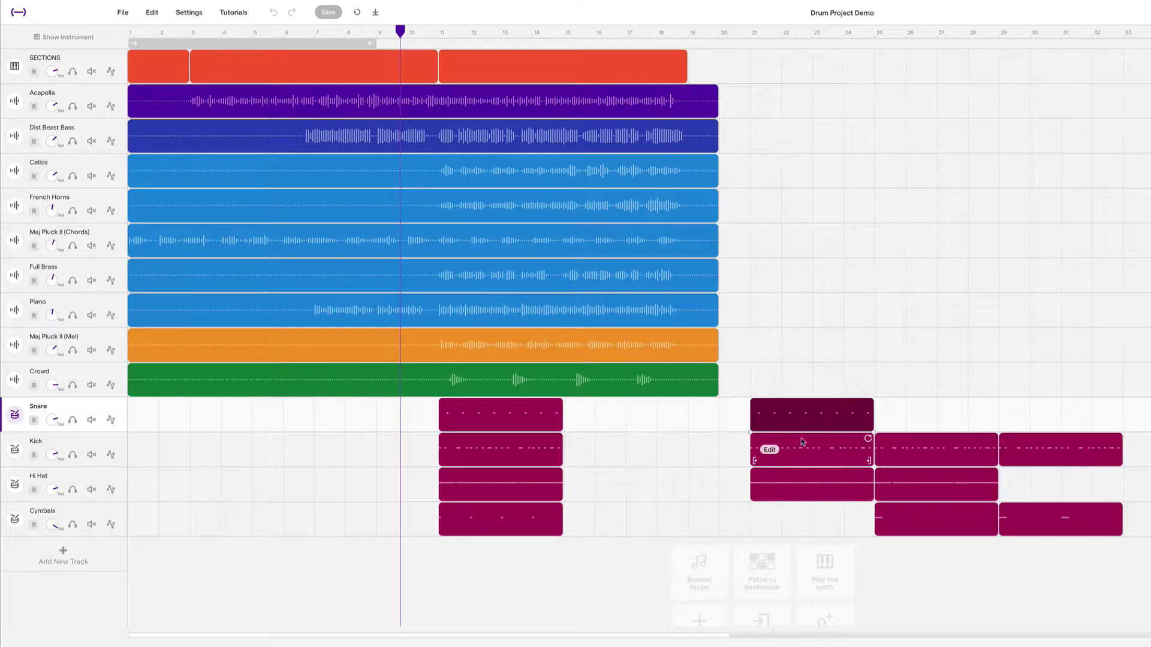
pyautogui.moveTo(802, 431)
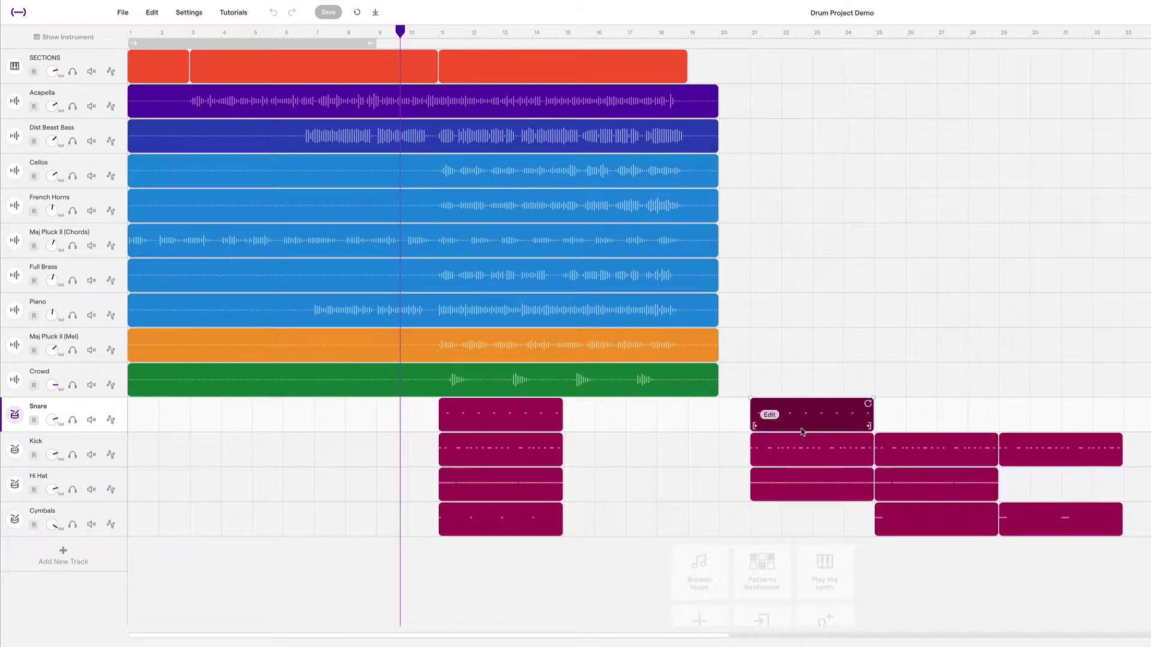
pyautogui.click(498, 418)
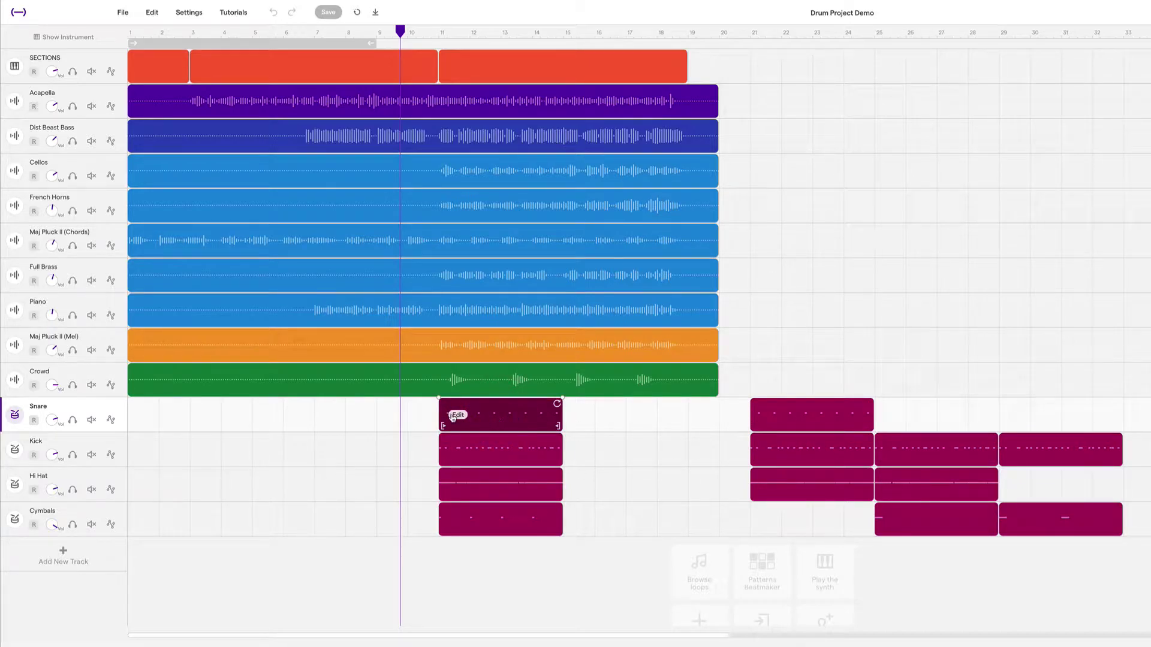
pyautogui.doubleClick(487, 415)
pyautogui.hscroll(10, 624, 514)
pyautogui.hscroll(15, 787, 523)
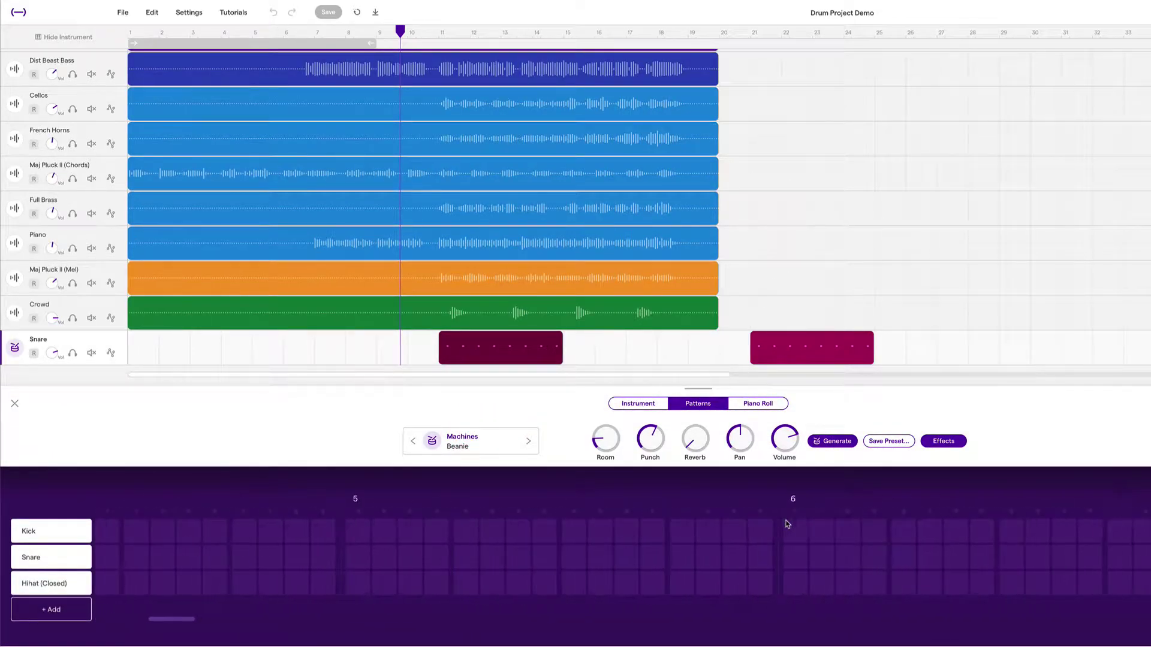
pyautogui.hscroll(4, 787, 523)
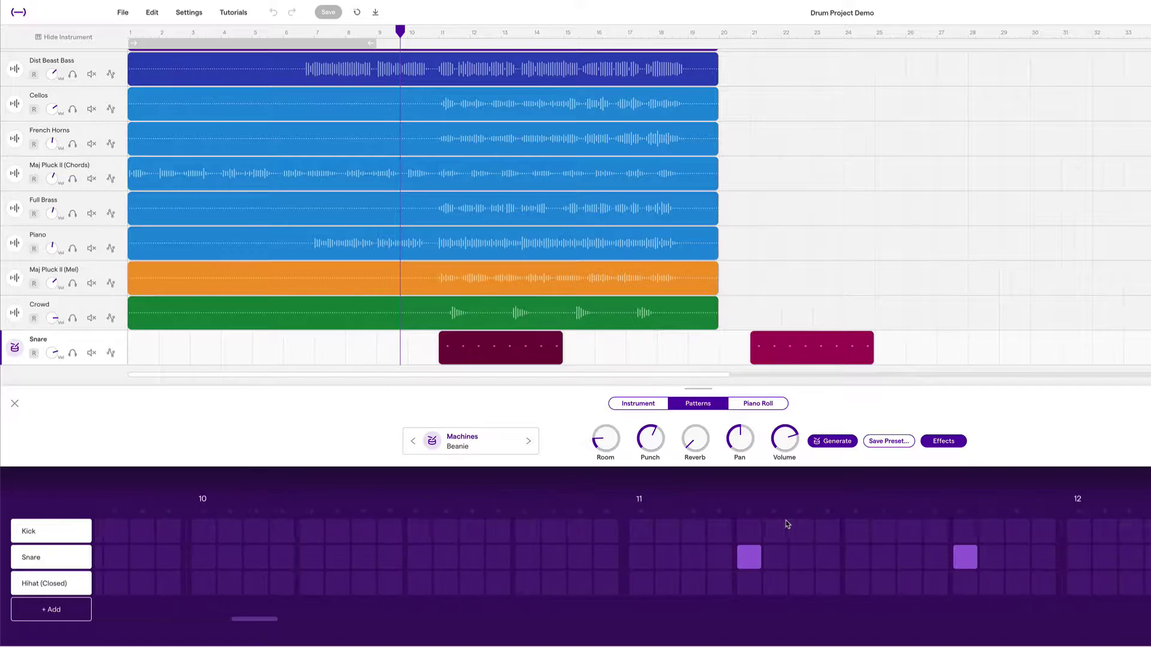
pyautogui.hscroll(5, 587, 566)
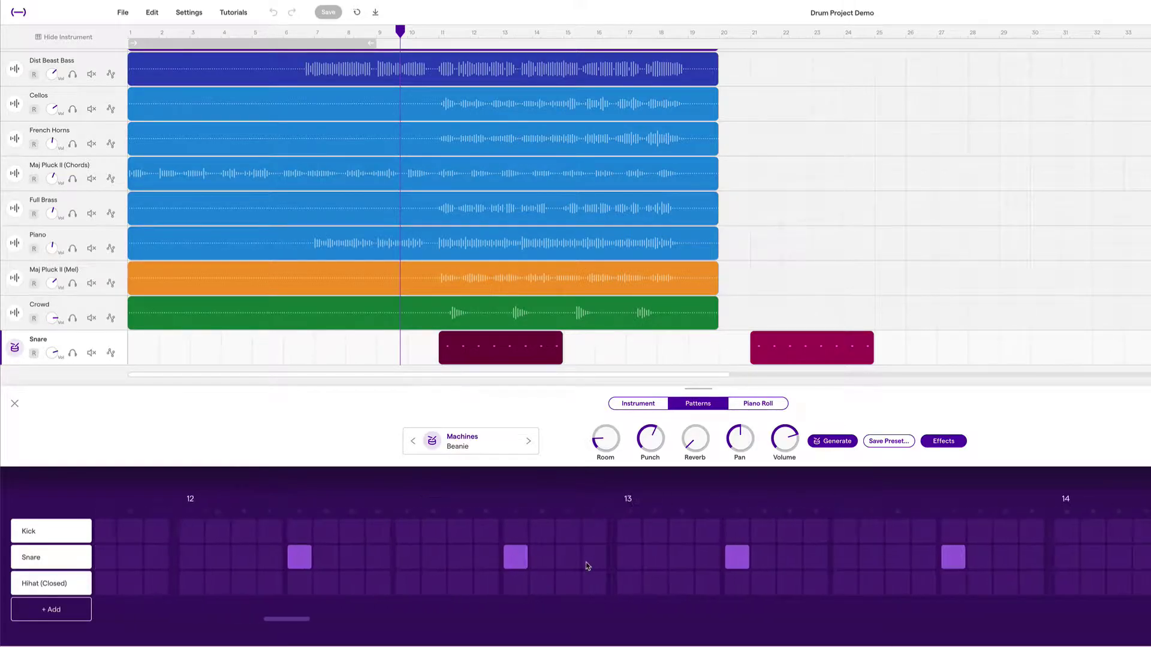
# Delete the four-bar Kick region at bar 11 and create a new empty one-bar Kick region starting at bar 11
pyautogui.scroll(-1, 659, 293)
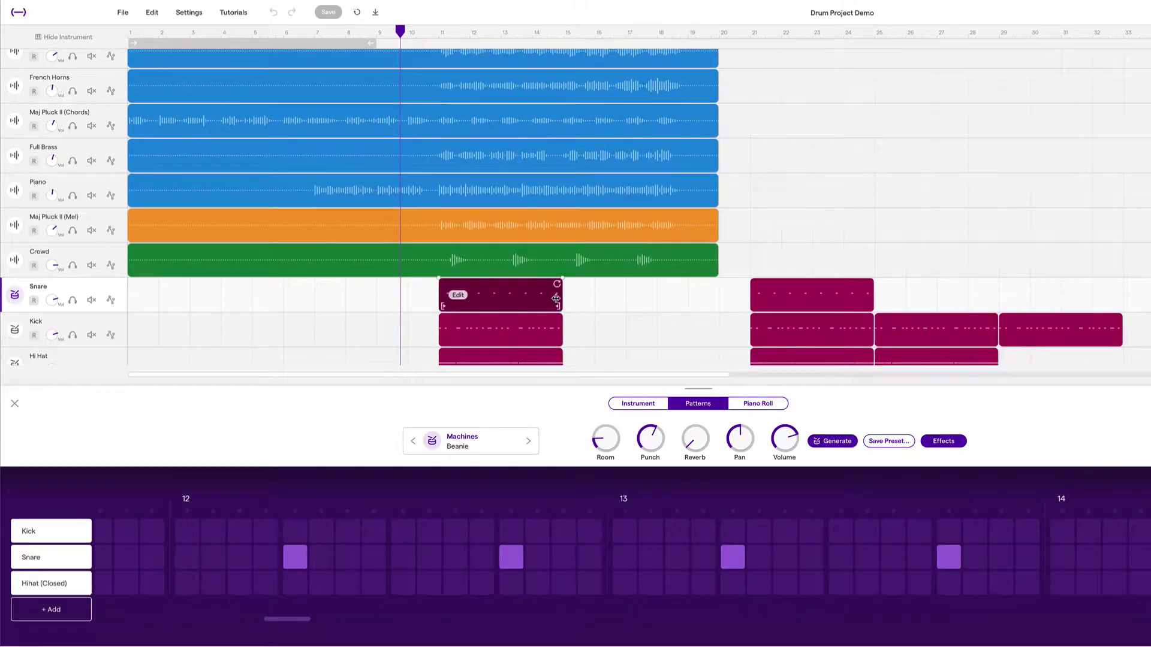
pyautogui.scroll(-2, 509, 294)
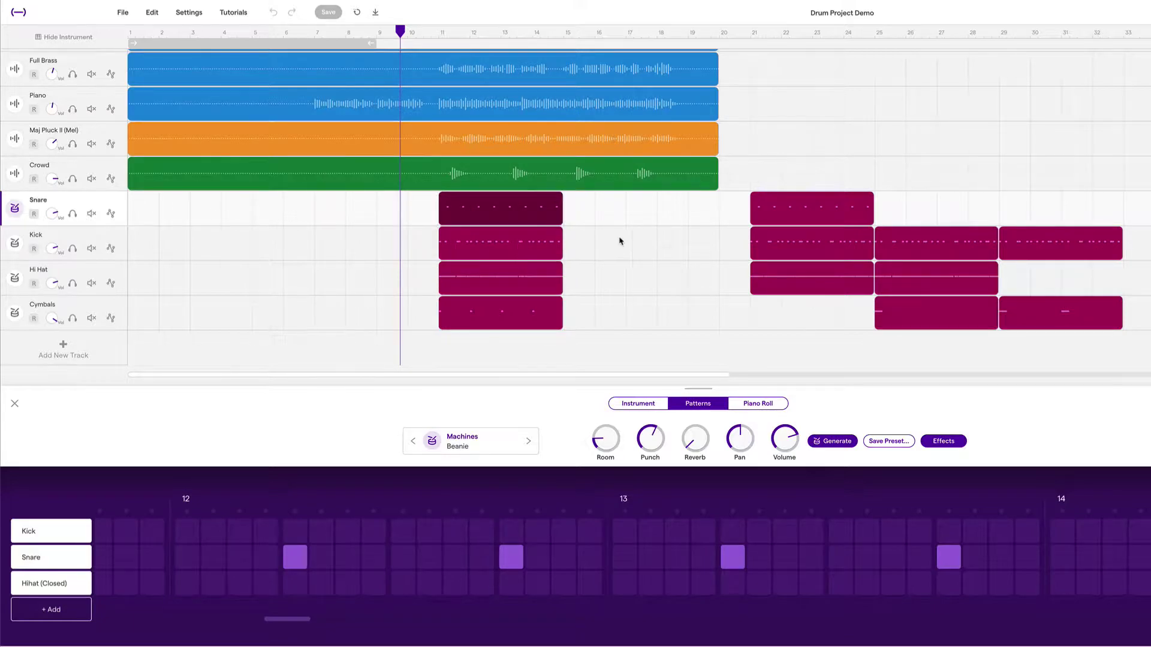
pyautogui.click(460, 243)
pyautogui.press('BackSpace')
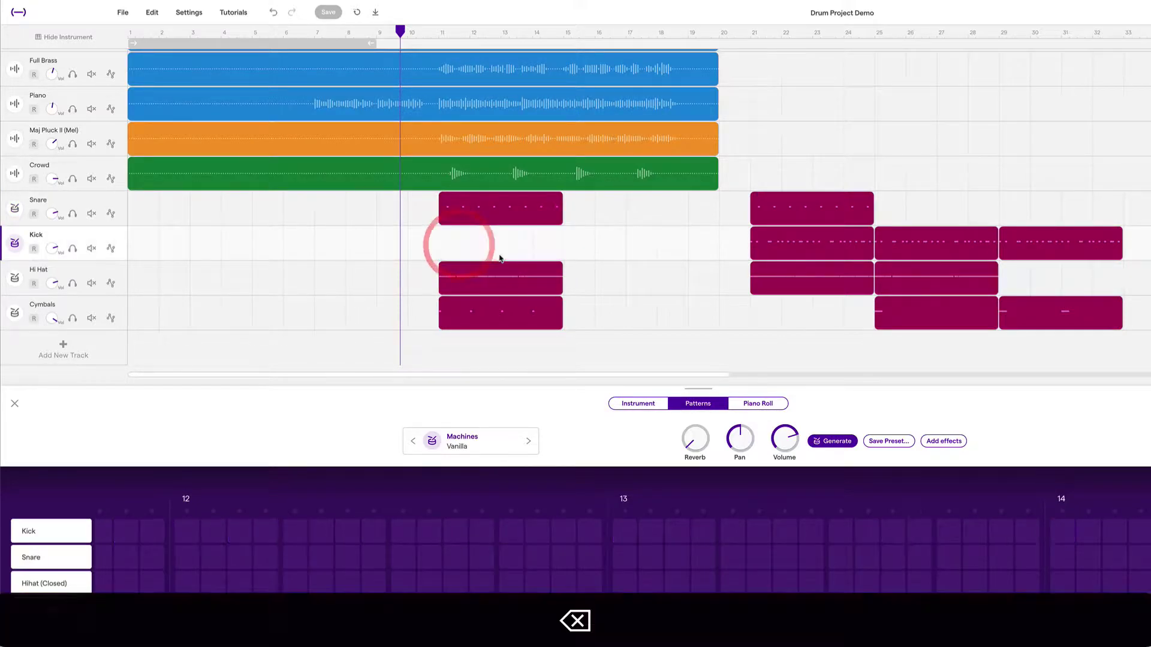
pyautogui.rightClick(451, 242)
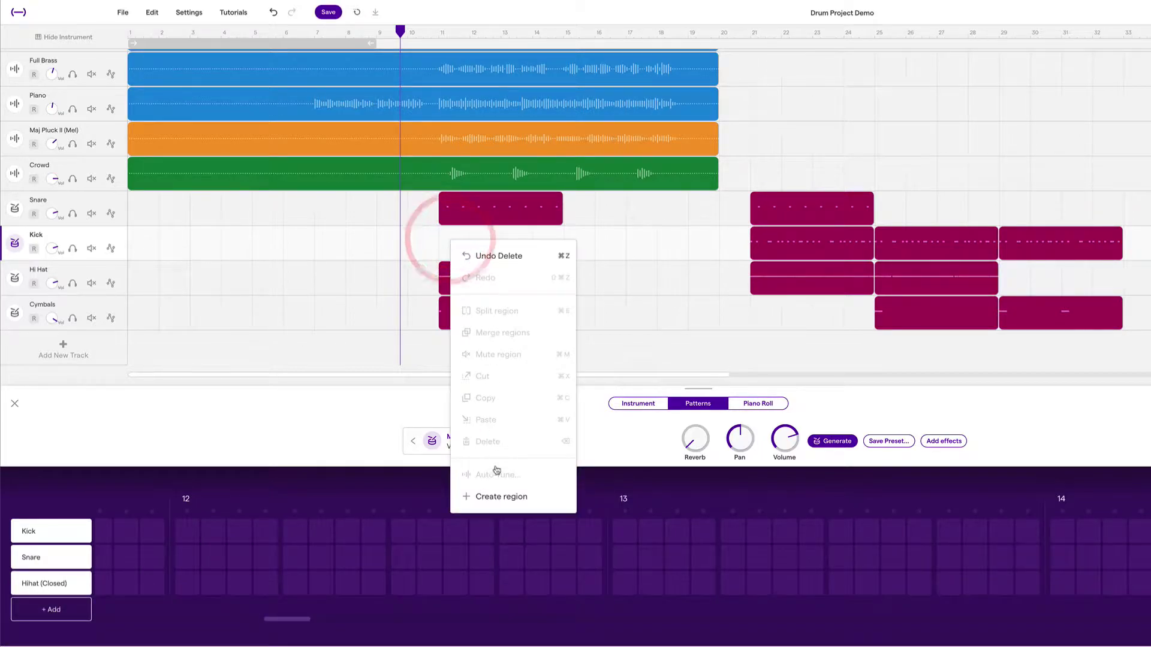
pyautogui.click(497, 495)
pyautogui.moveTo(379, 250); pyautogui.dragTo(454, 245)
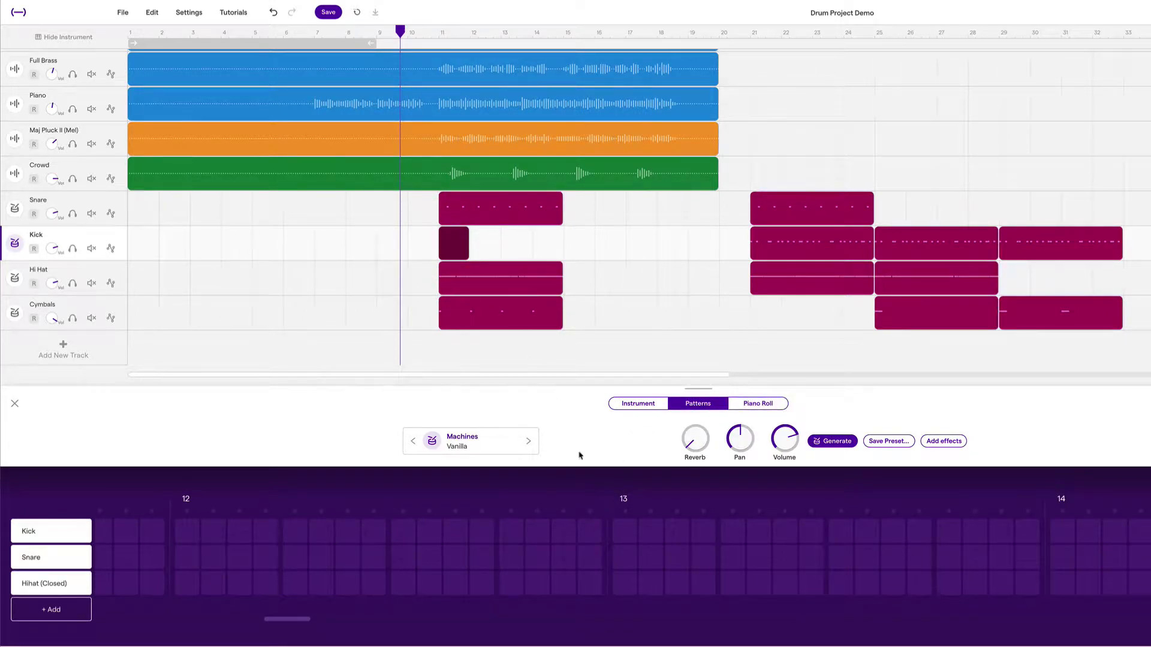
# Shorten the loop range to cover only bar 11 and turn looping on
pyautogui.hscroll(-5, 477, 535)
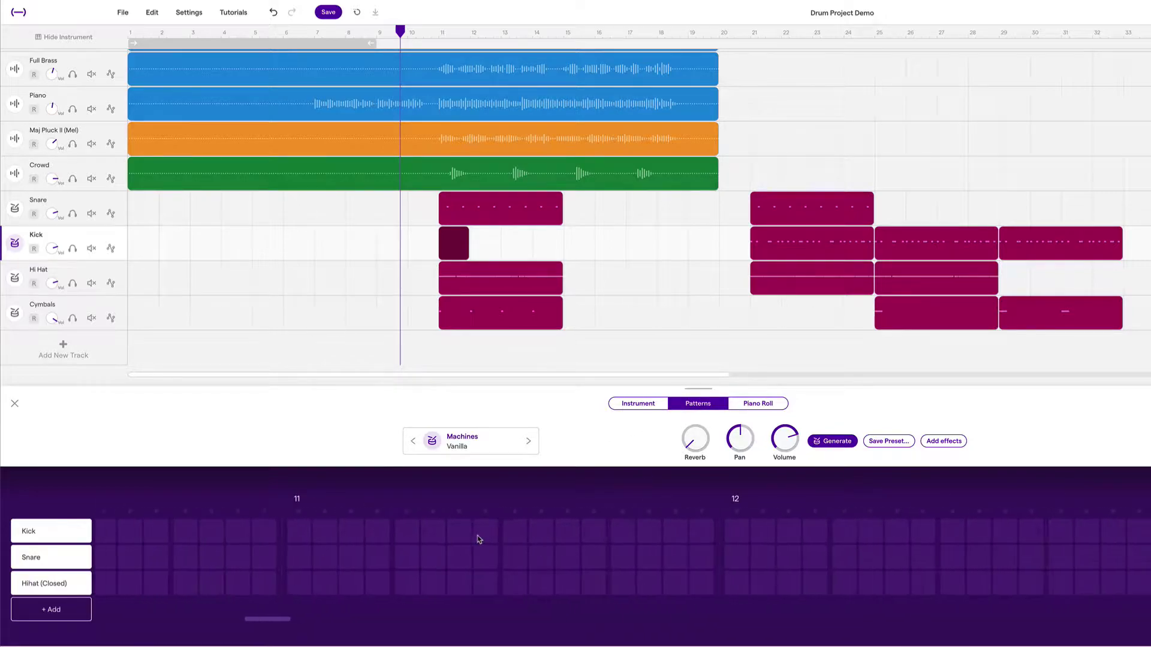
pyautogui.moveTo(350, 42); pyautogui.dragTo(654, 43)
pyautogui.moveTo(465, 45); pyautogui.dragTo(475, 46)
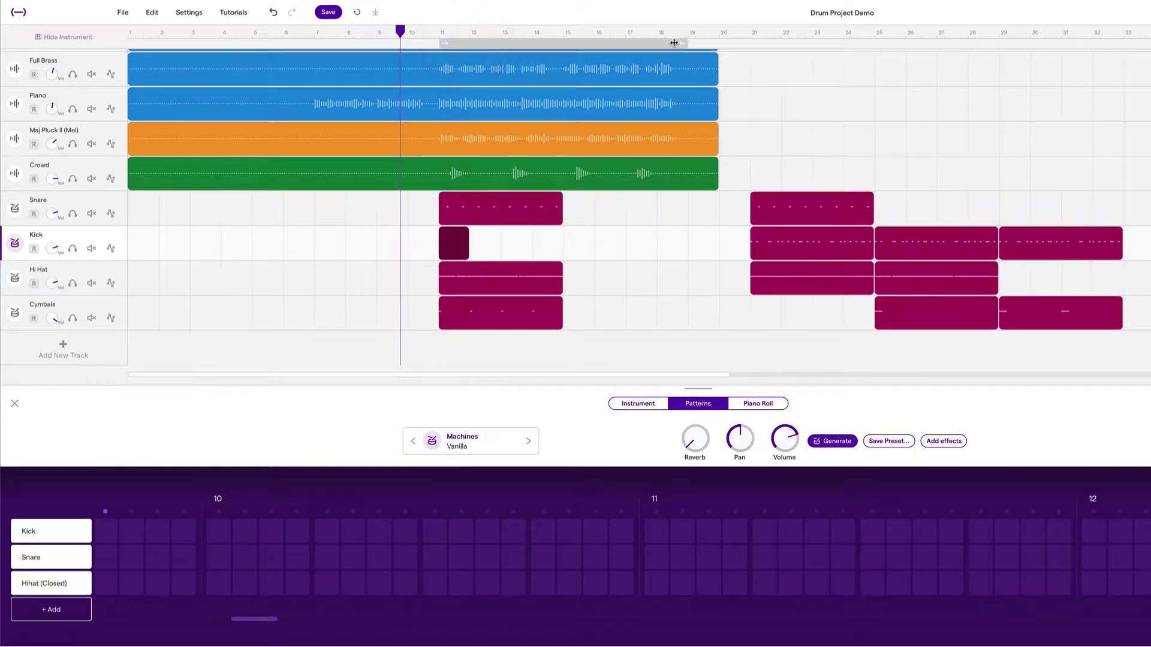
pyautogui.moveTo(682, 43); pyautogui.dragTo(488, 48)
pyautogui.click(468, 57)
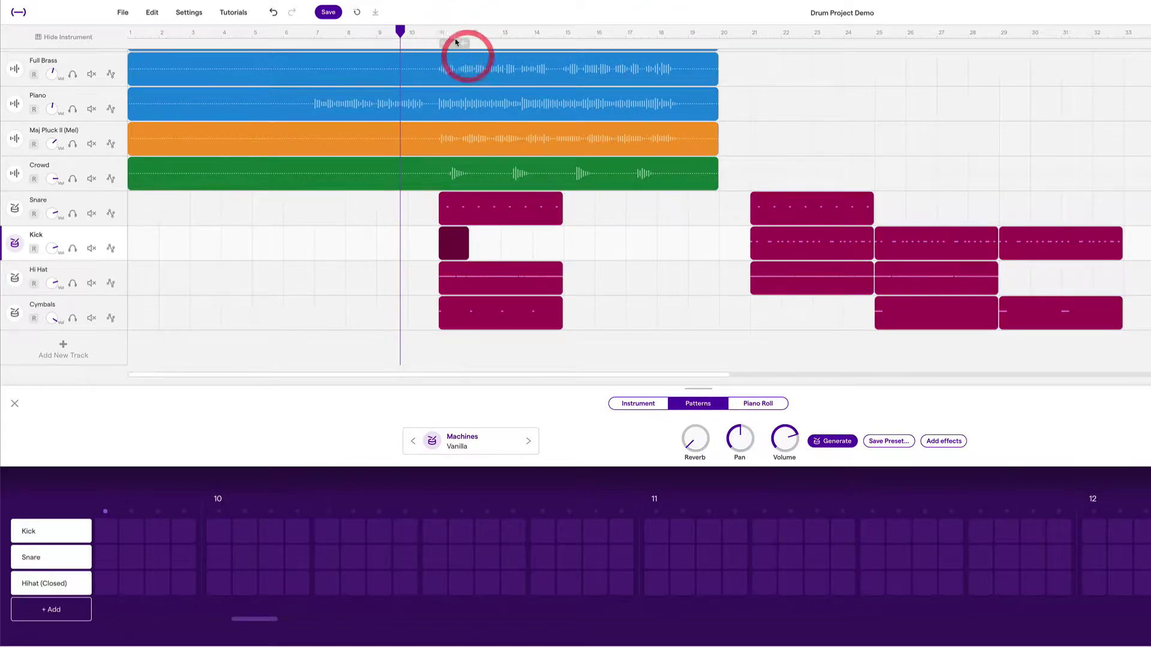
pyautogui.click(452, 42)
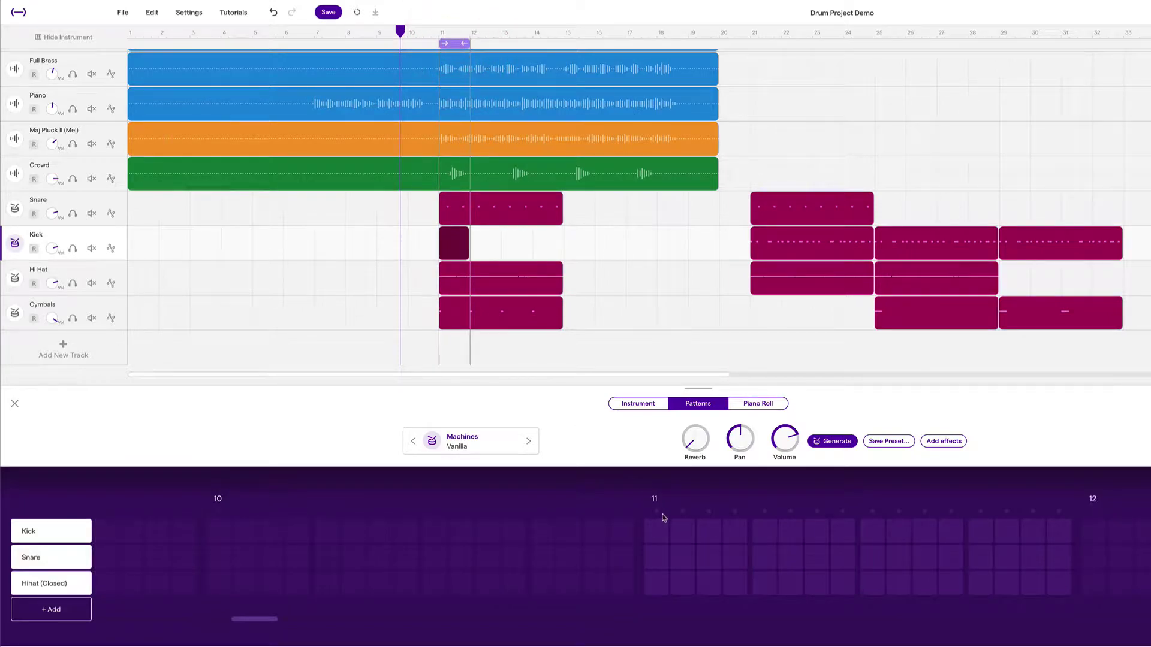
# Program Kick hits on steps 1, 3, 7, 10, 11 and 14 of bar 11 while playing back the loop
pyautogui.click(655, 532)
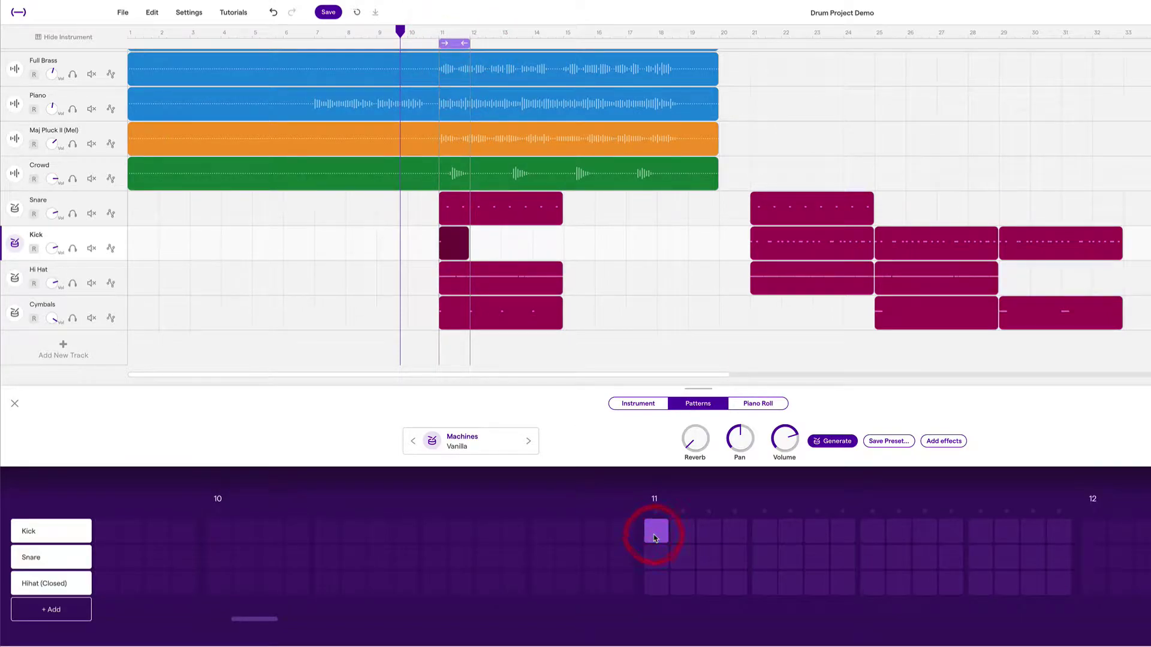
pyautogui.hscroll(3, 653, 534)
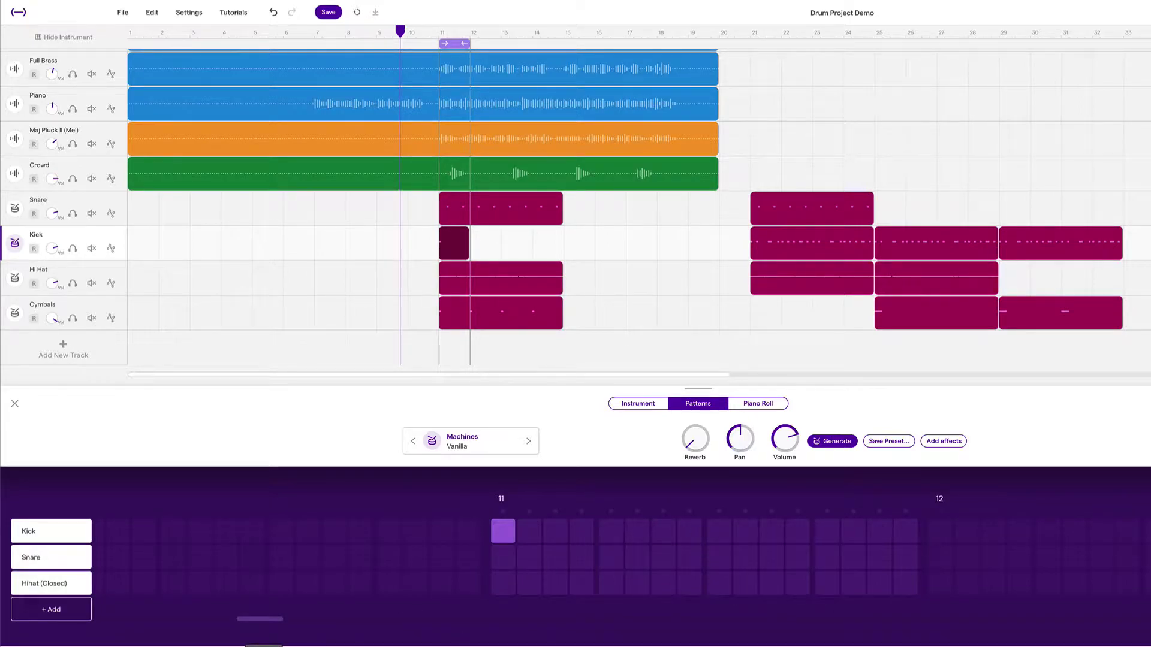
pyautogui.press('space')
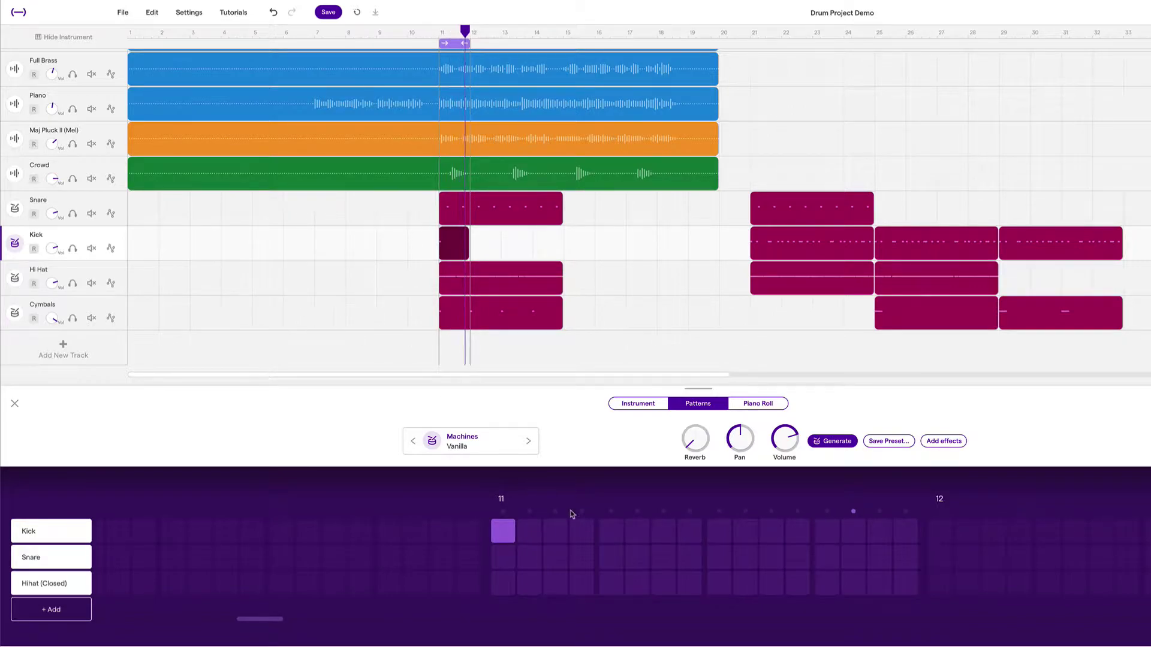
pyautogui.click(552, 534)
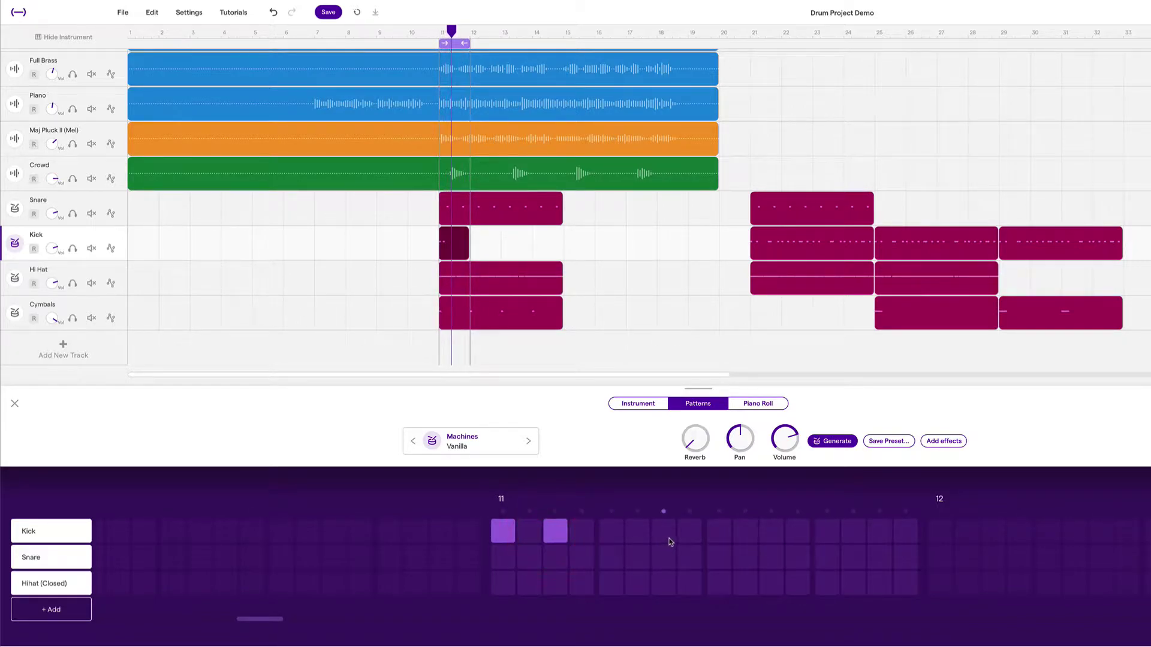
pyautogui.click(745, 532)
pyautogui.click(771, 533)
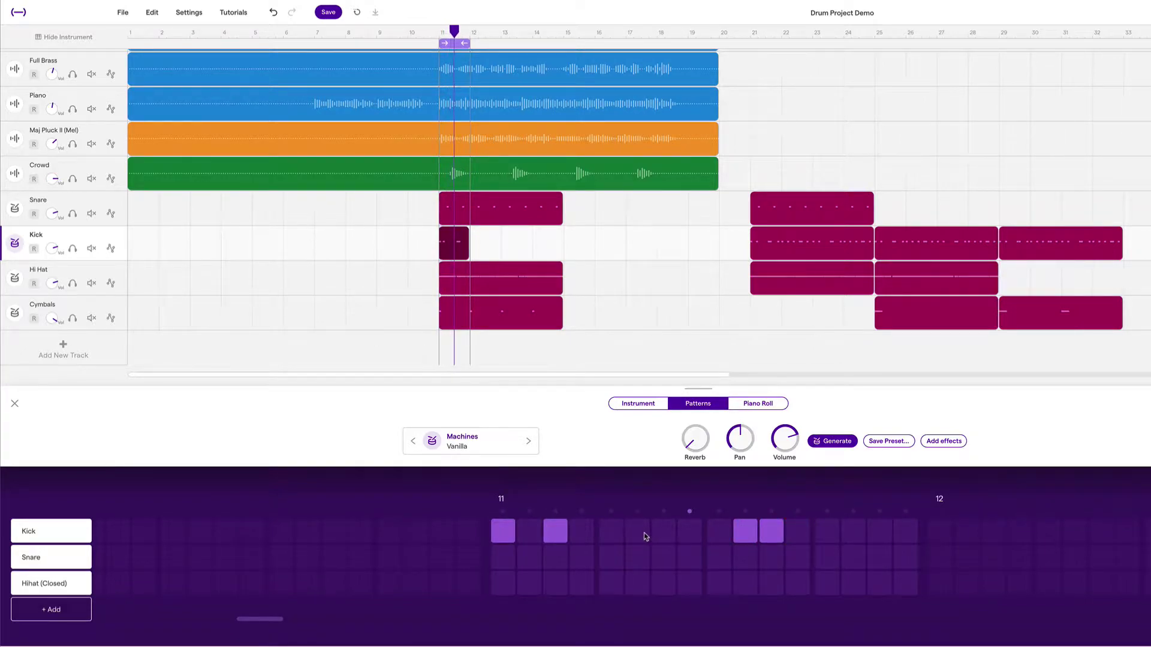
pyautogui.click(879, 532)
pyautogui.click(853, 533)
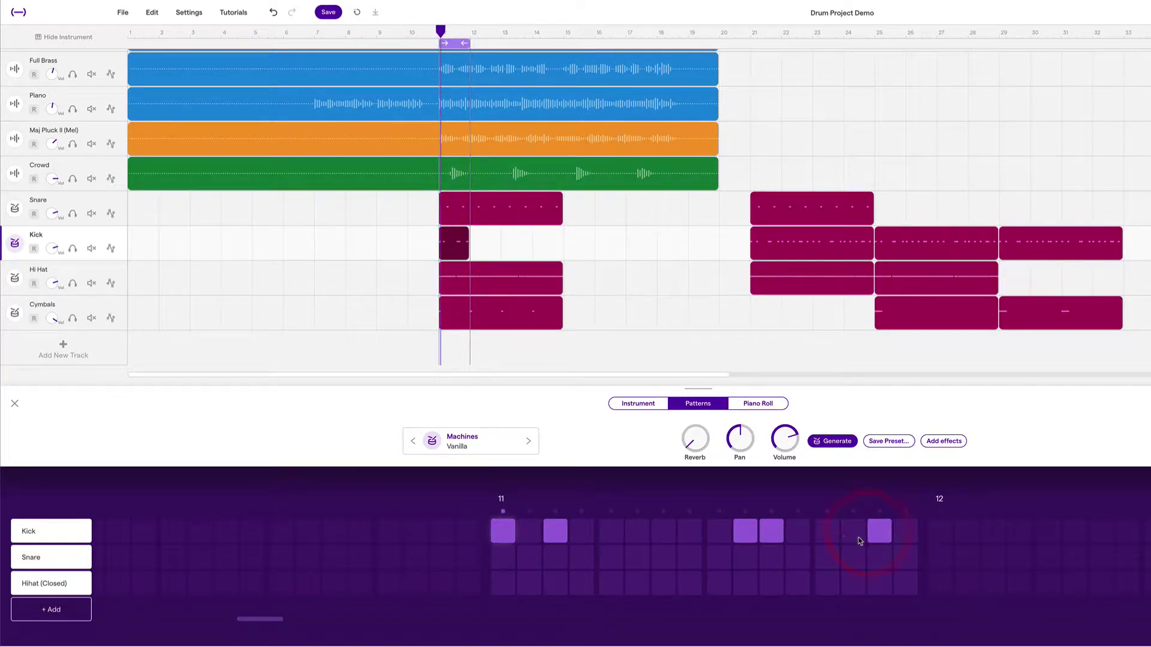
pyautogui.click(879, 532)
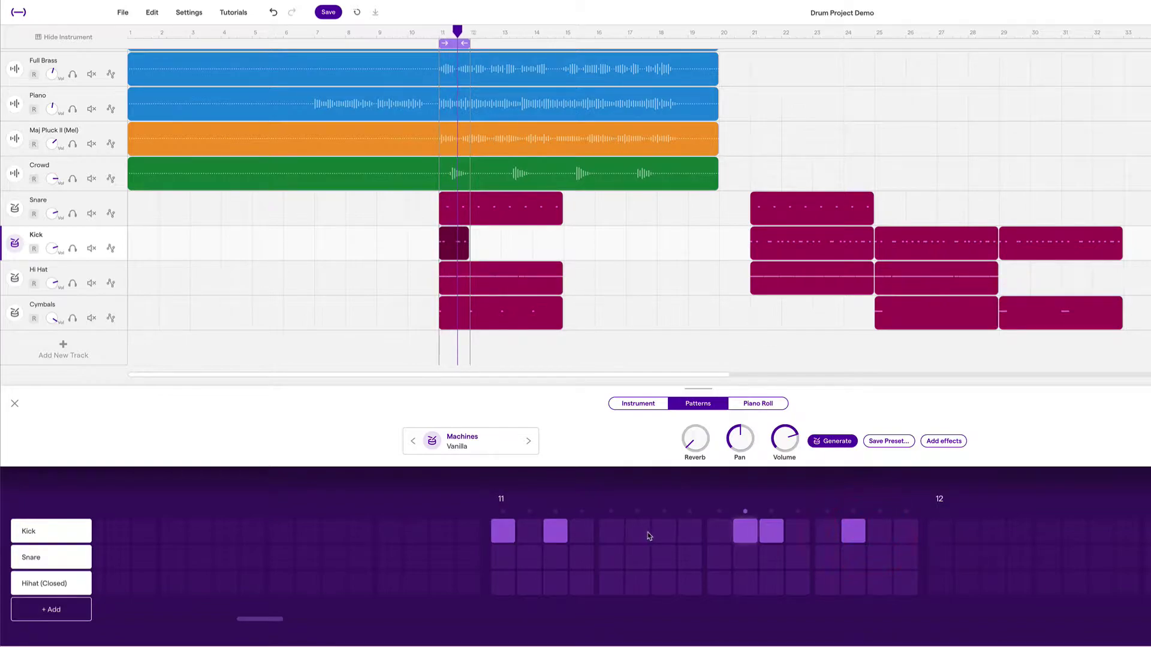
pyautogui.click(657, 538)
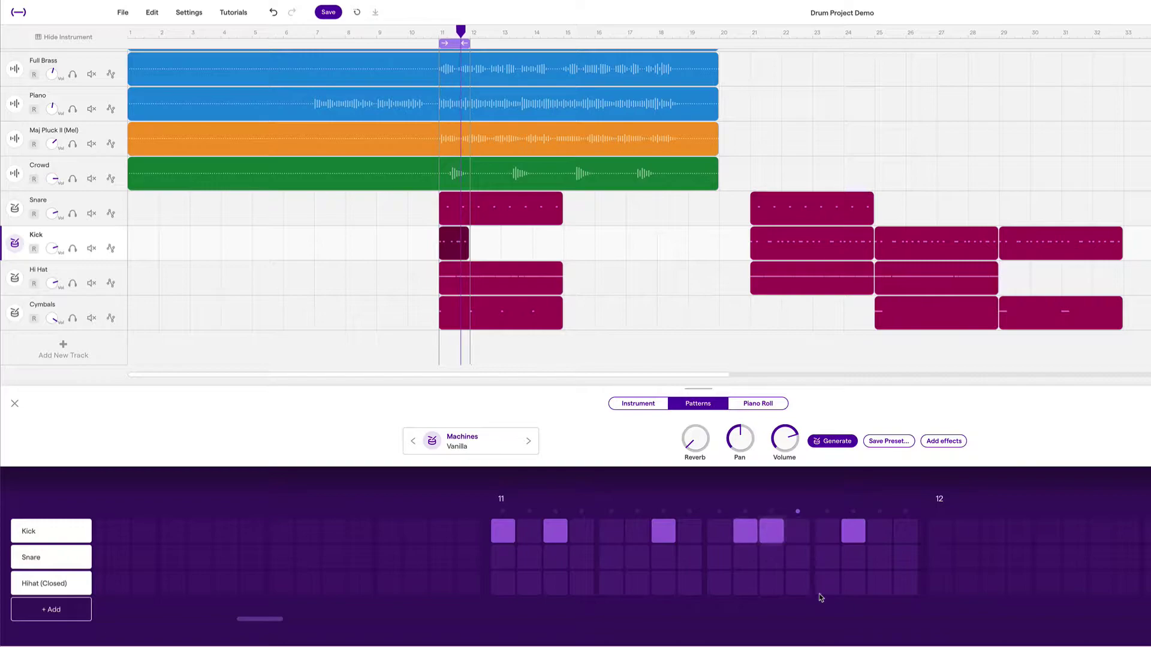
pyautogui.press('space')
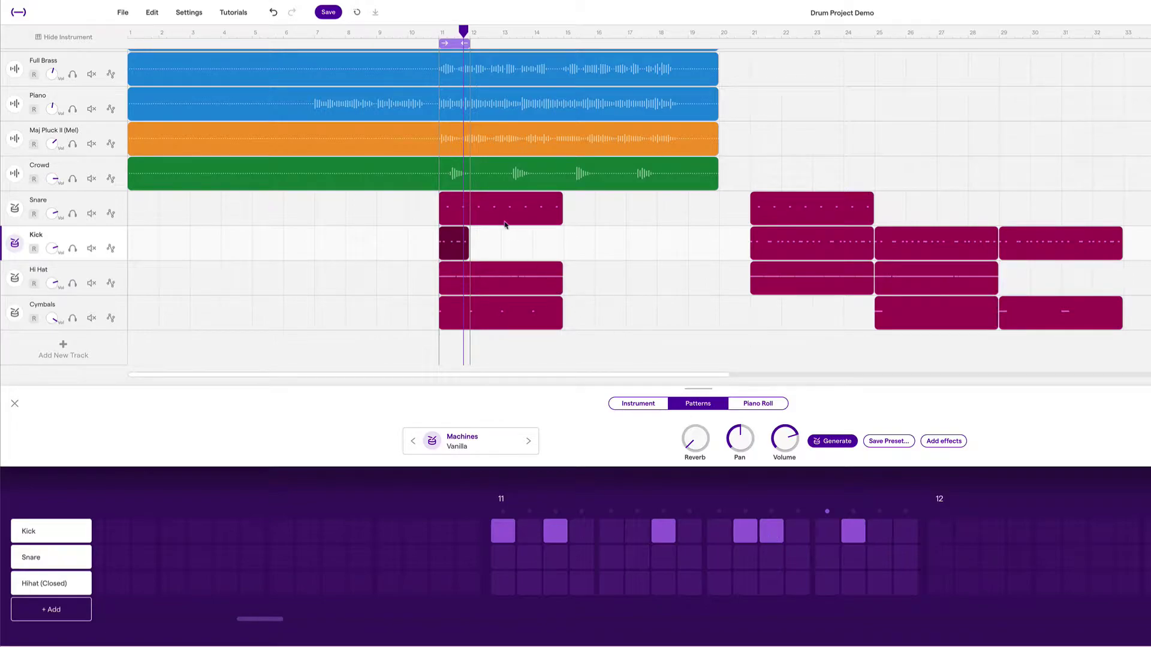
# Move the loop range to bar 12 and paste copies of the one-bar Kick region at bars 12, 13 and 14
pyautogui.moveTo(462, 48); pyautogui.dragTo(492, 47)
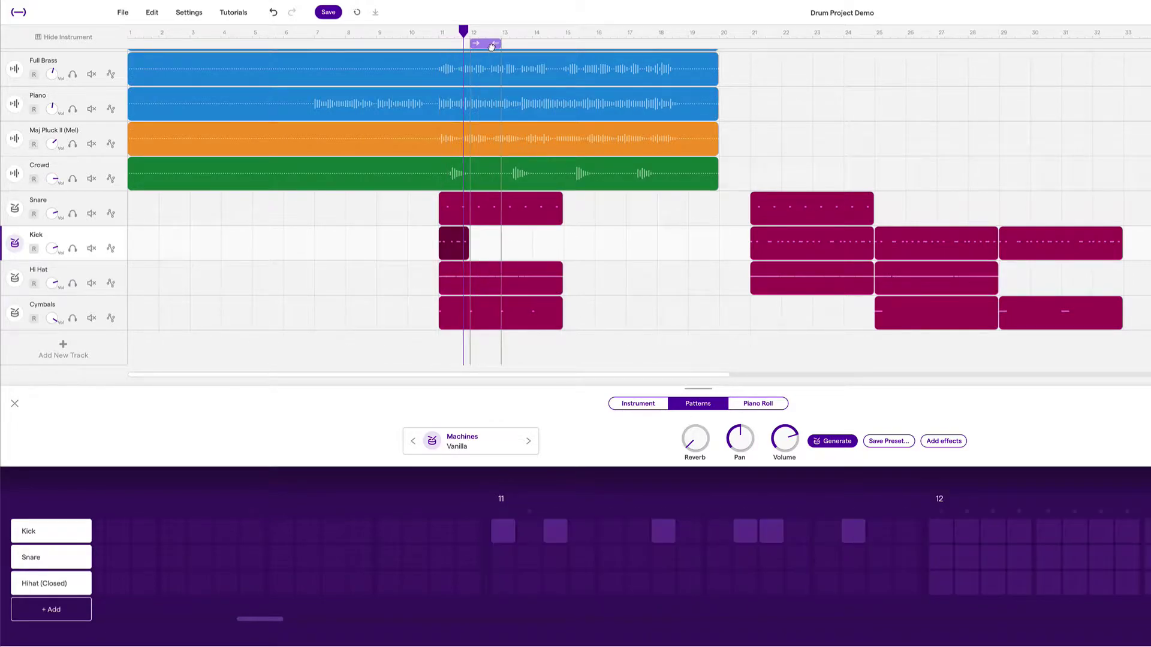
pyautogui.hscroll(5, 719, 552)
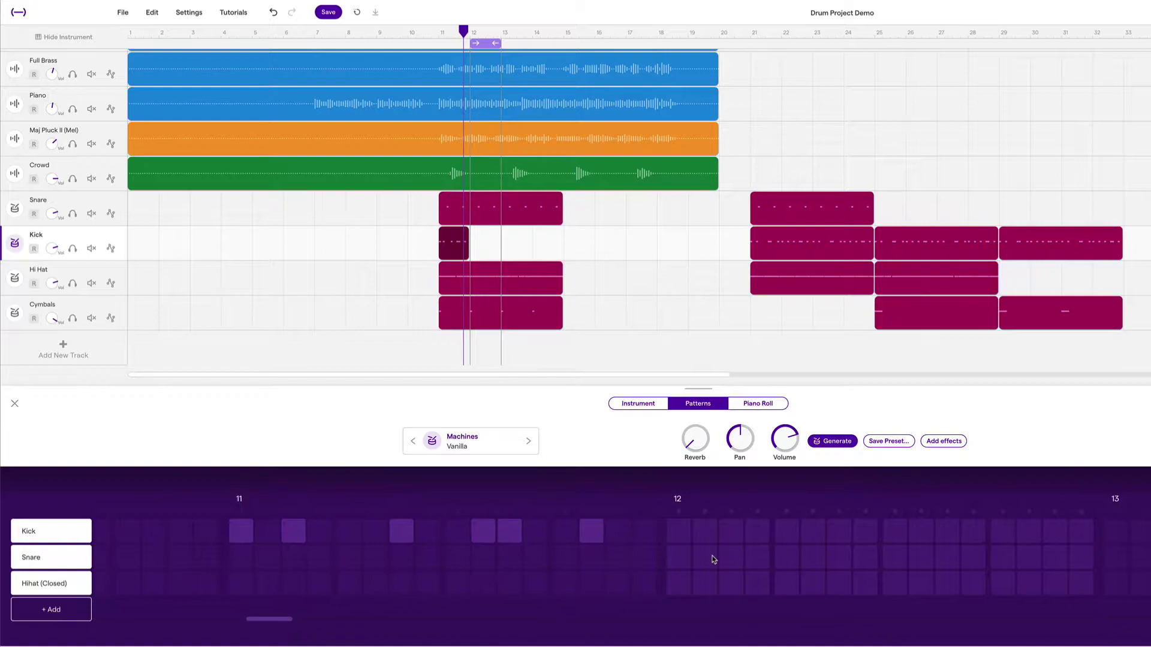
pyautogui.moveTo(459, 251)
pyautogui.press('super+c')
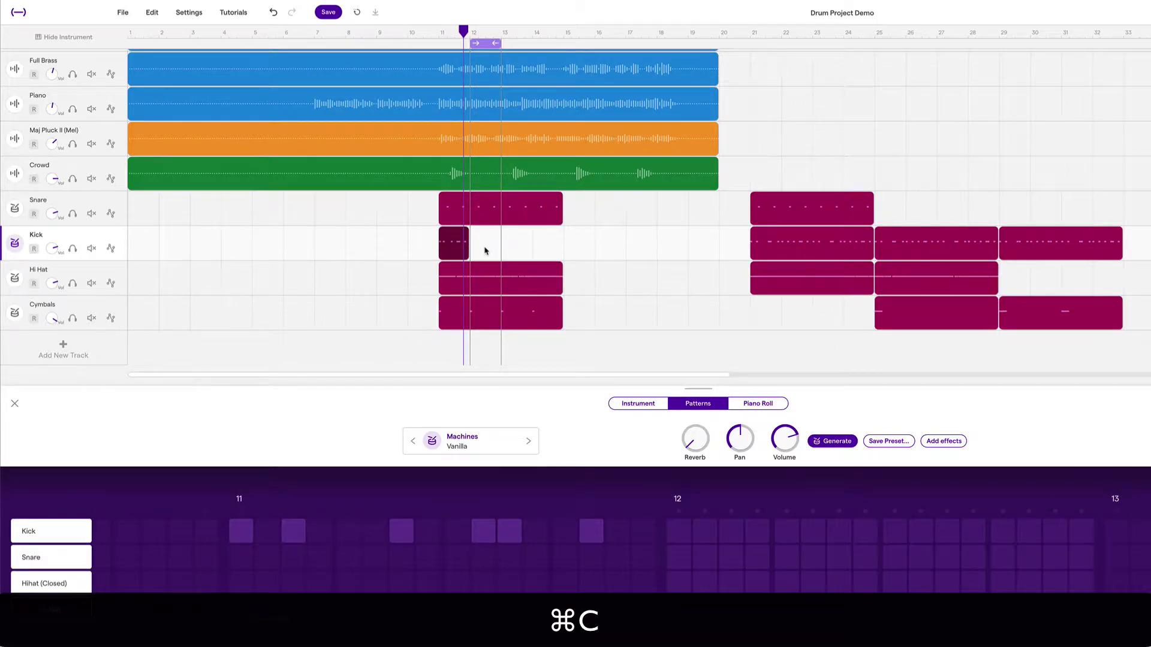
pyautogui.click(468, 30)
pyautogui.press('super+v')
pyautogui.click(505, 36)
pyautogui.press('super+v')
pyautogui.click(532, 31)
pyautogui.press('super+v')
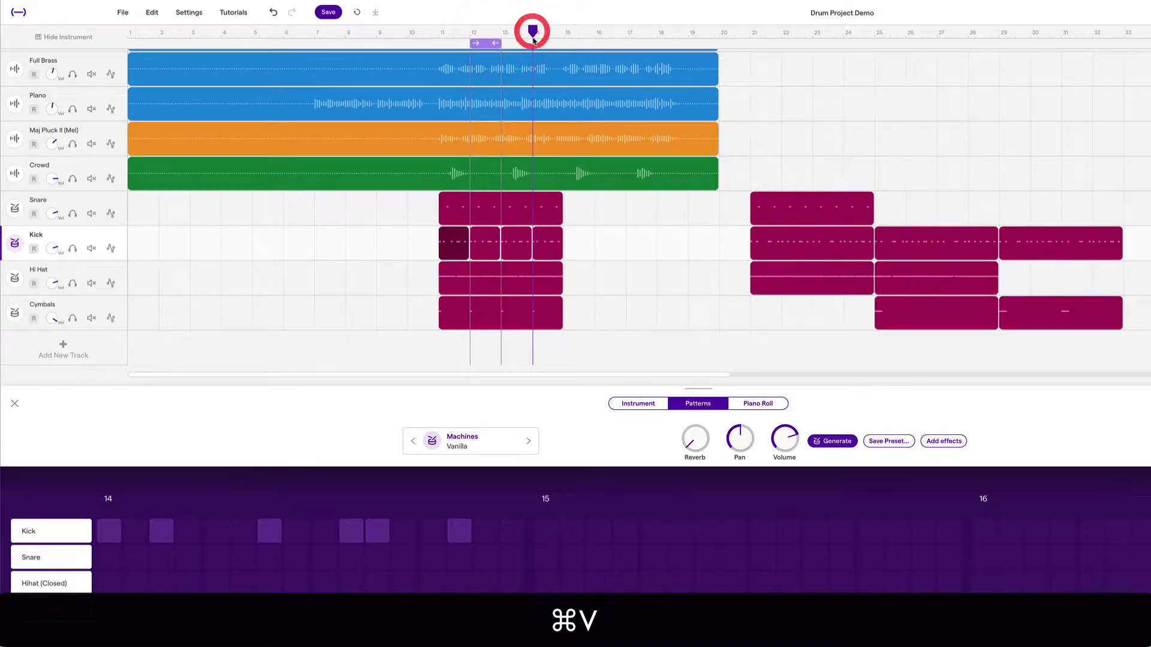
# Merge the four one-bar Kick regions from bar 11 to bar 14 into a single region
pyautogui.moveTo(575, 226); pyautogui.dragTo(432, 244)
pyautogui.rightClick(450, 243)
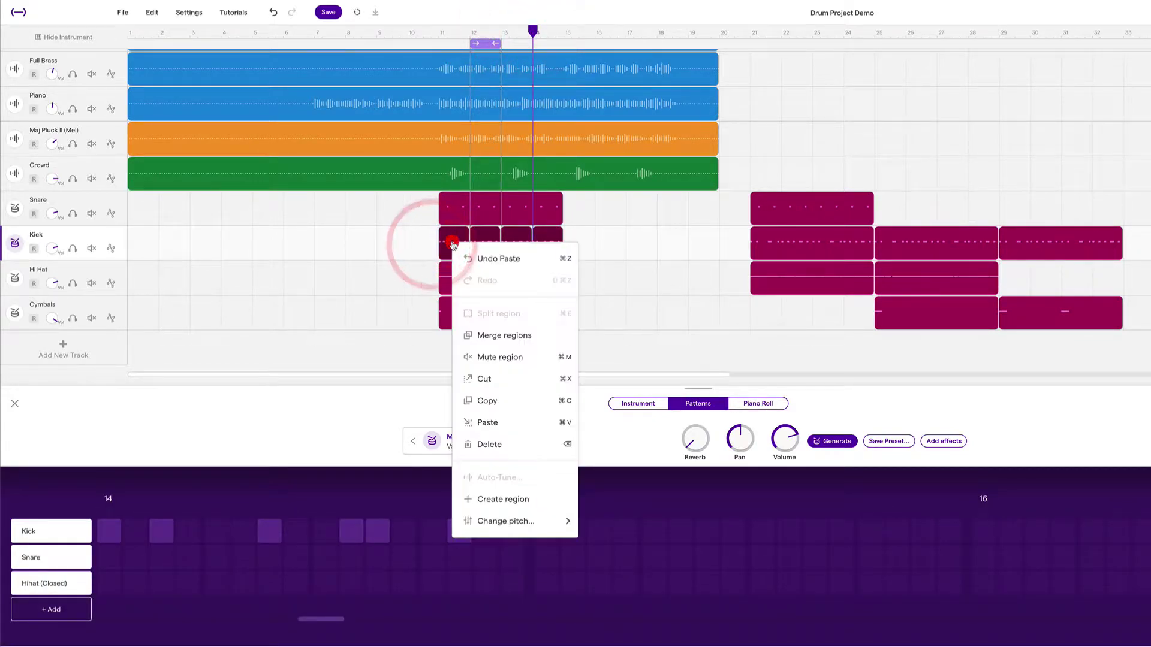
pyautogui.click(500, 336)
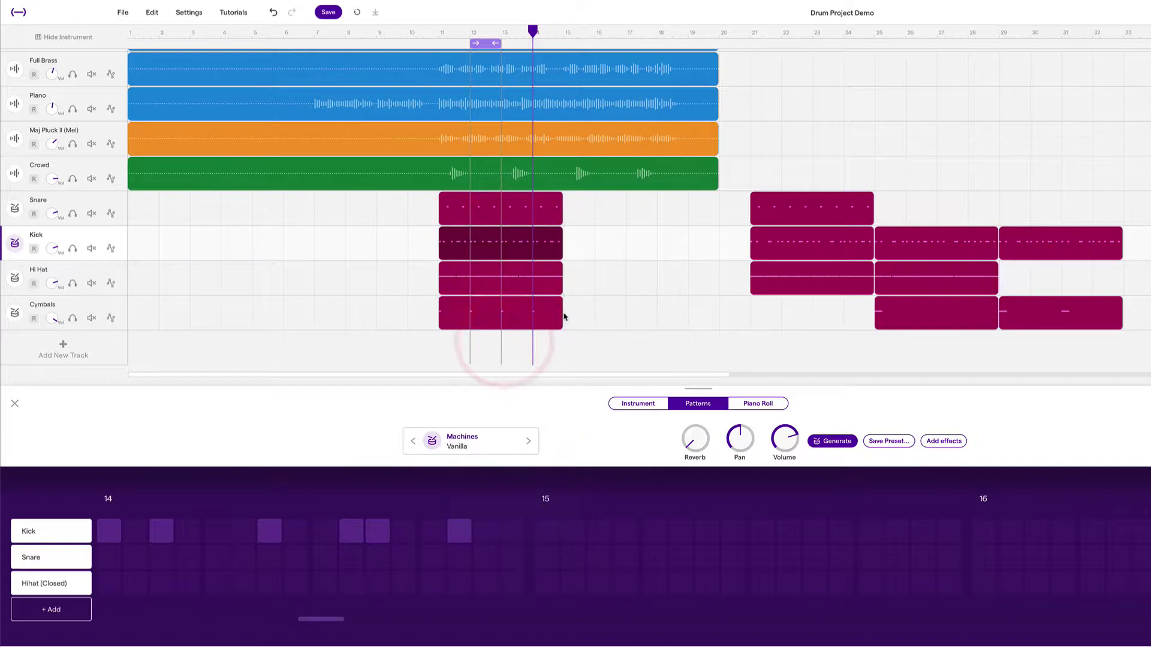
pyautogui.press('super+z')
pyautogui.click(455, 246)
pyautogui.rightClick(455, 246)
pyautogui.click(497, 337)
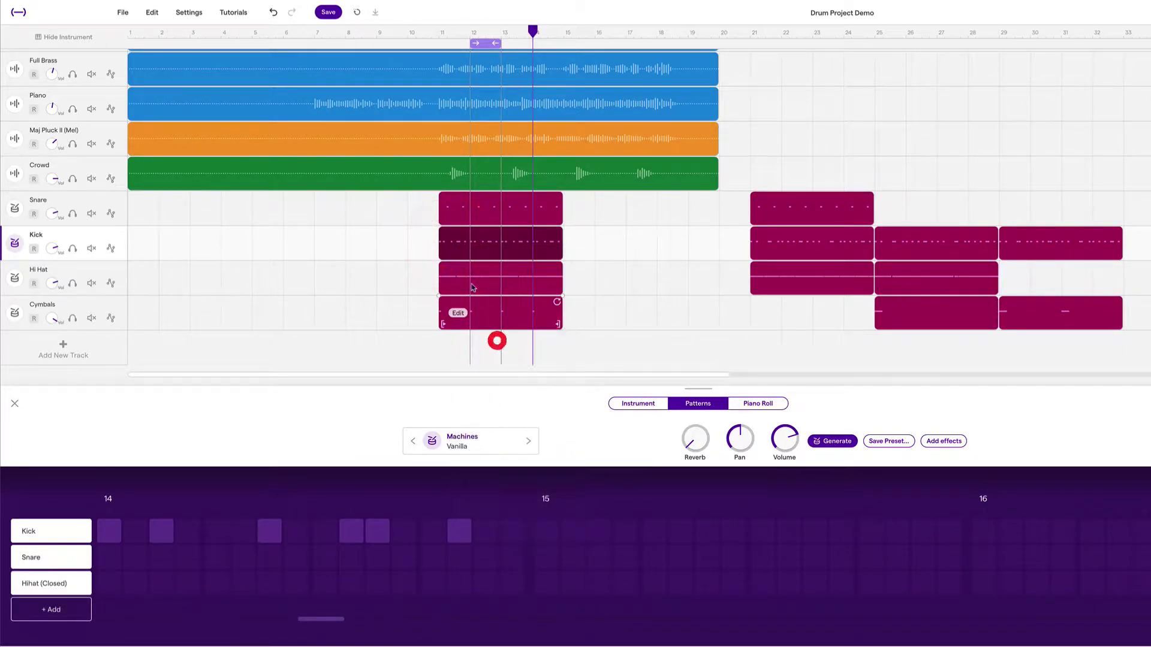
pyautogui.click(675, 234)
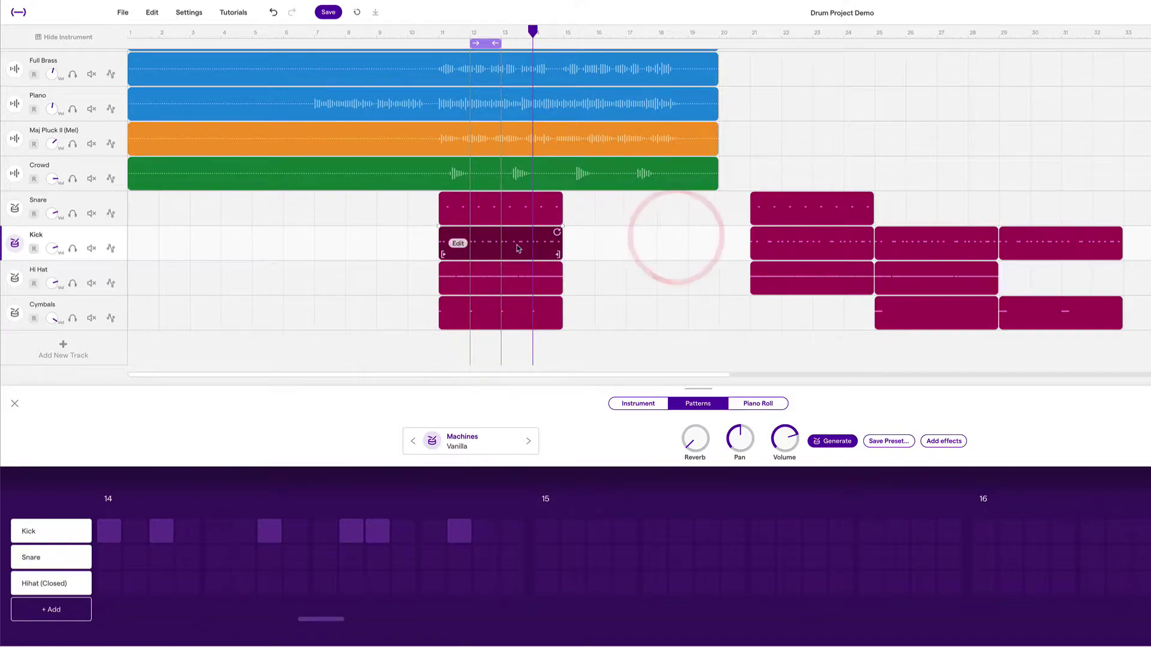
# Copy the merged four-bar Kick region from bar 11 and paste it on the Kick track at bar 33
pyautogui.press('super+c')
pyautogui.click(1124, 35)
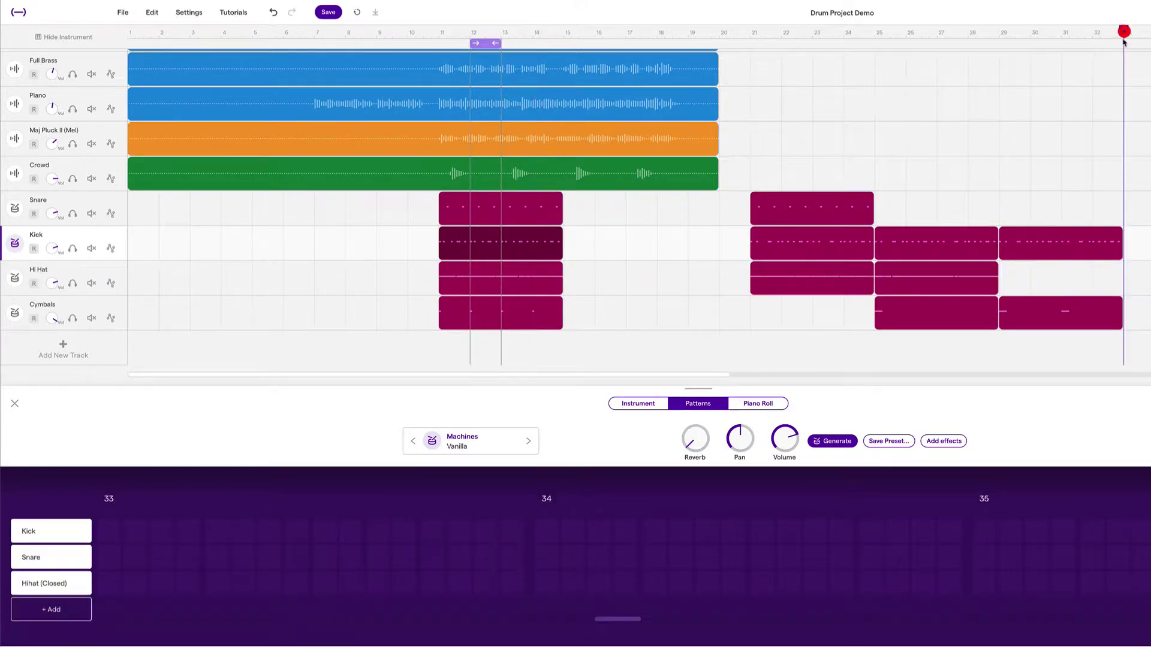
pyautogui.press('super+v')
pyautogui.click(528, 247)
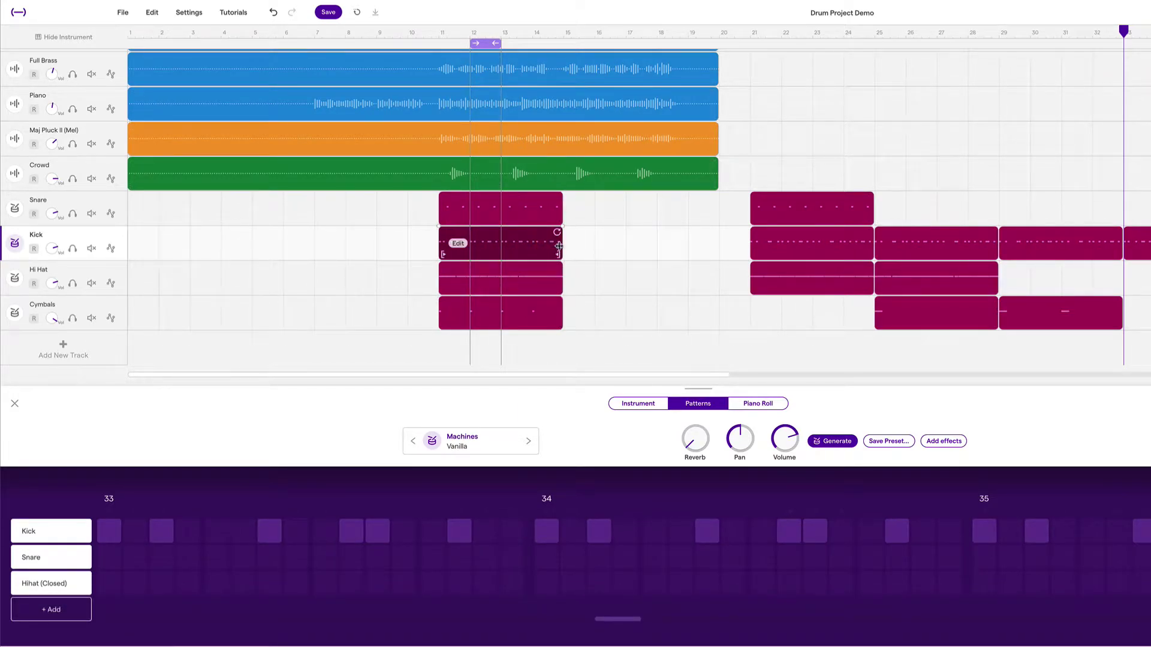
# Split the Kick region at bar 12, delete the second part, and extend the remaining part through bar 14
pyautogui.rightClick(484, 246)
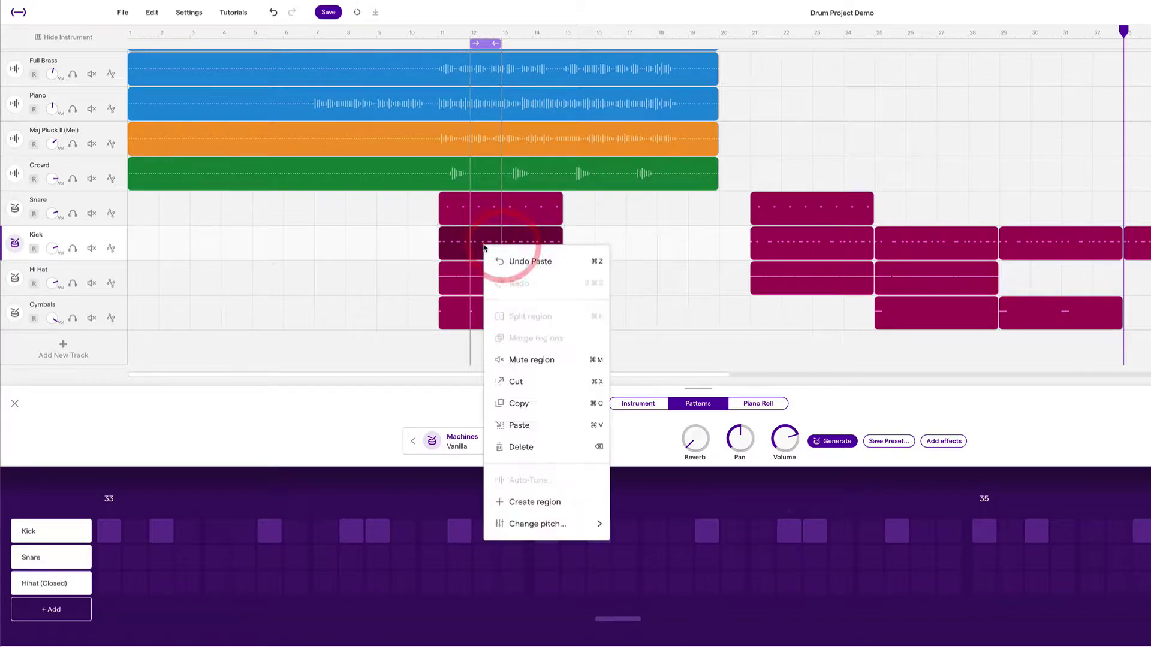
pyautogui.click(473, 242)
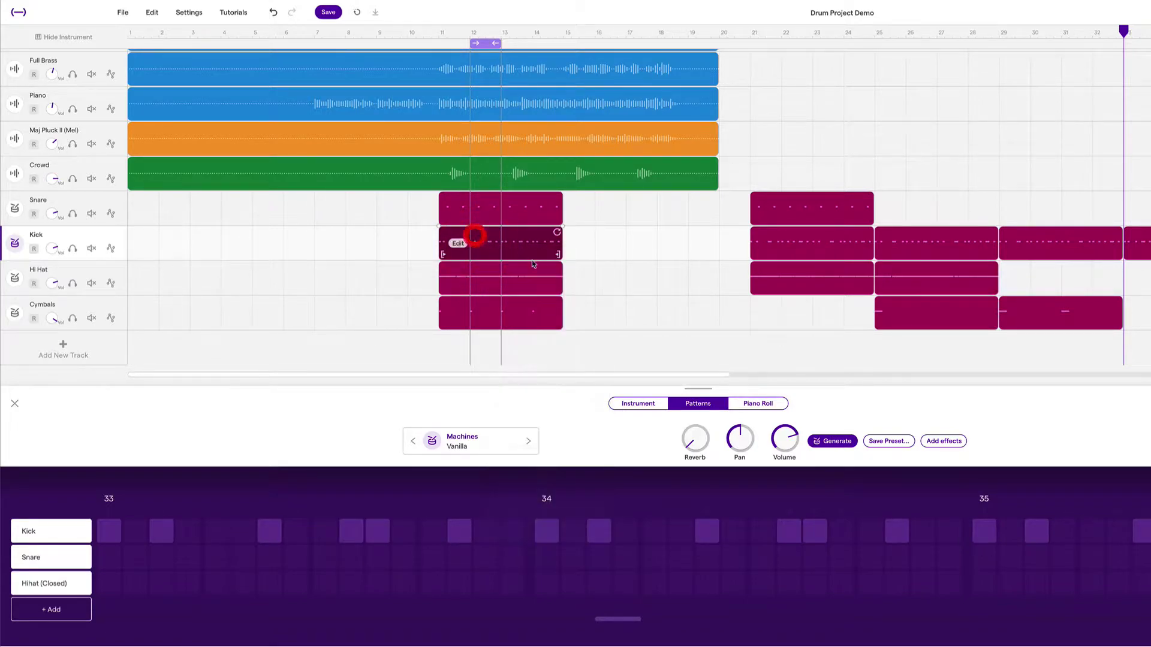
pyautogui.press('super+e')
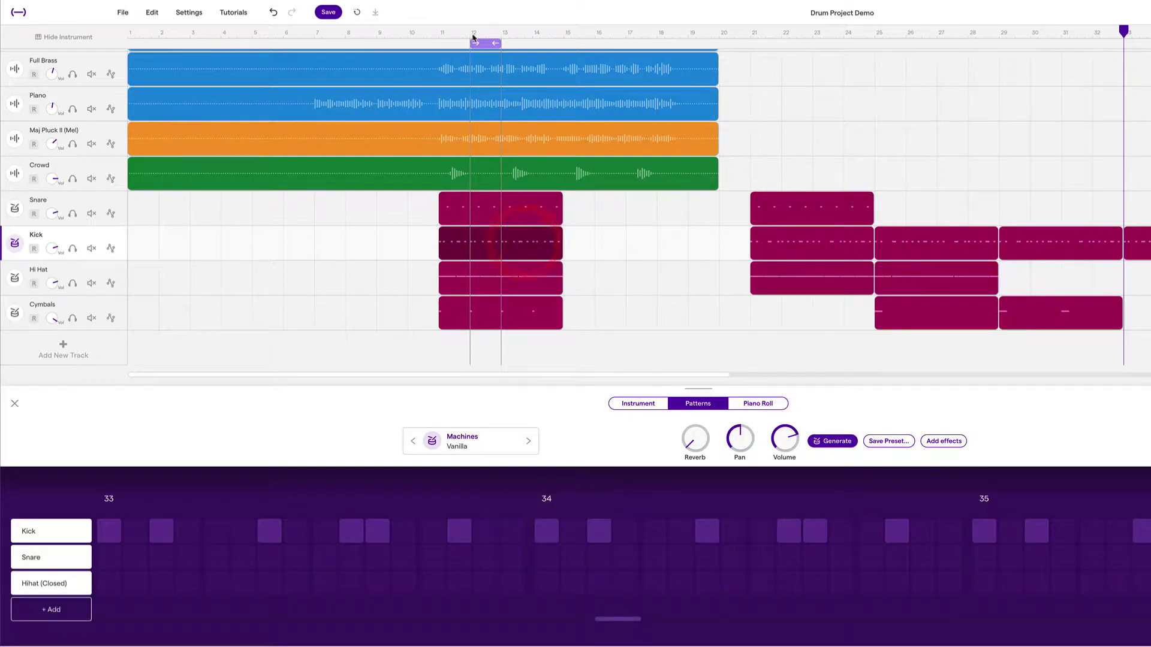
pyautogui.press('super+e')
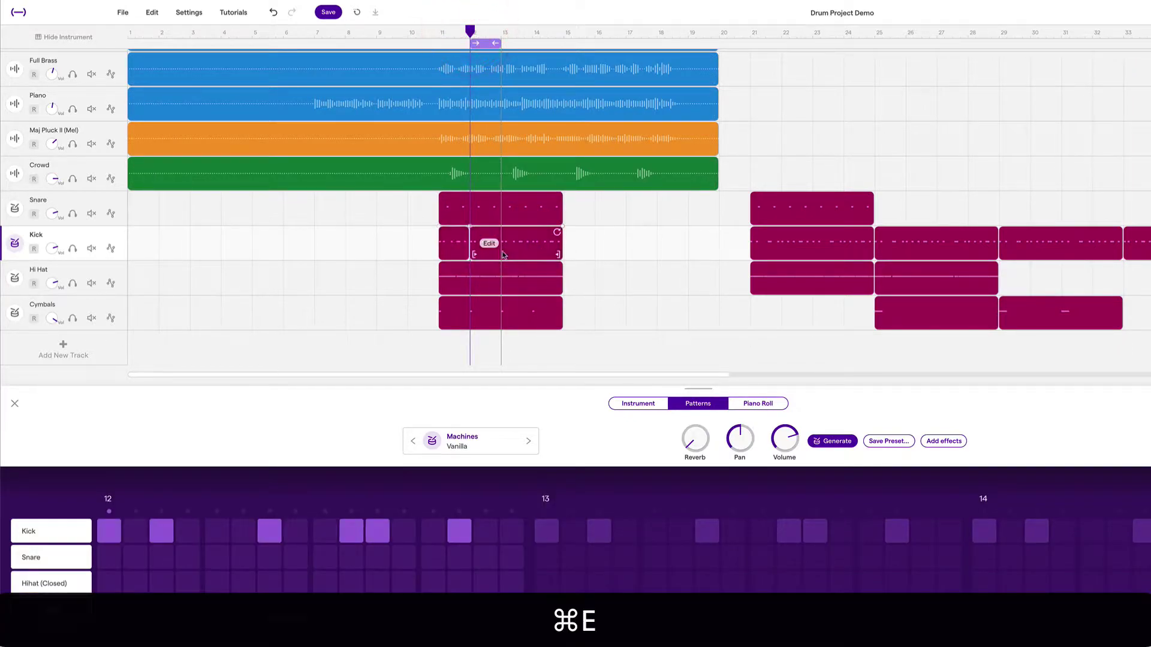
pyautogui.press('super+BackSpace')
pyautogui.moveTo(470, 245); pyautogui.dragTo(561, 246)
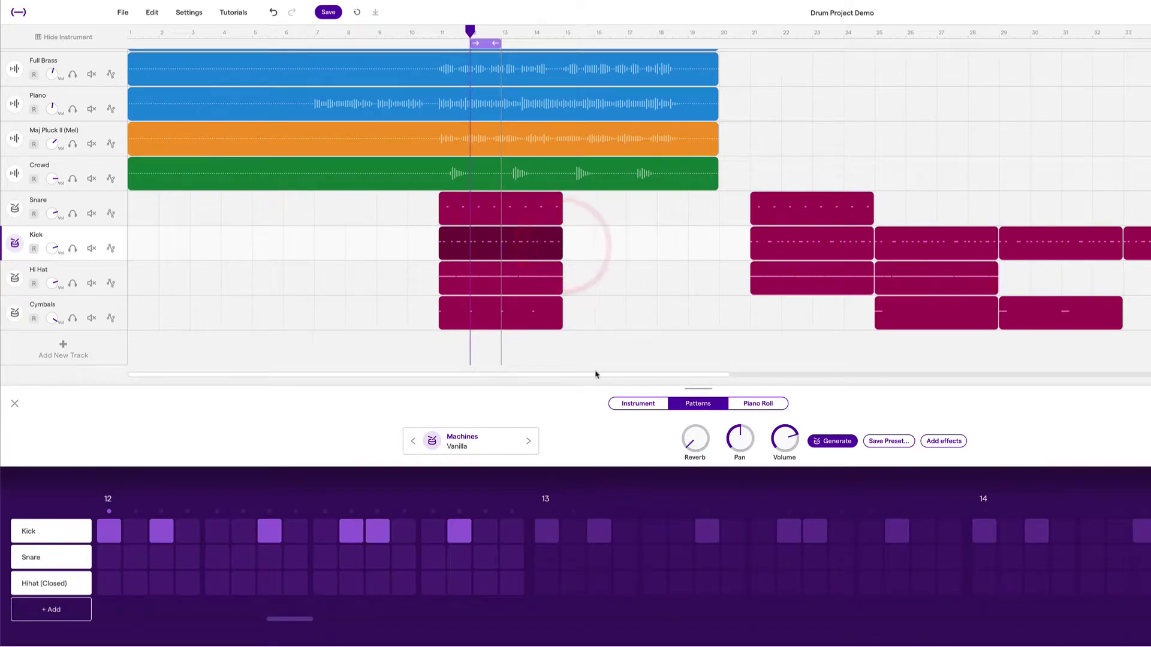
# In bar 12 of the Kick pattern, add a hit on step 4, remove steps 7 and 10, and play back the loop
pyautogui.hscroll(-5, 423, 521)
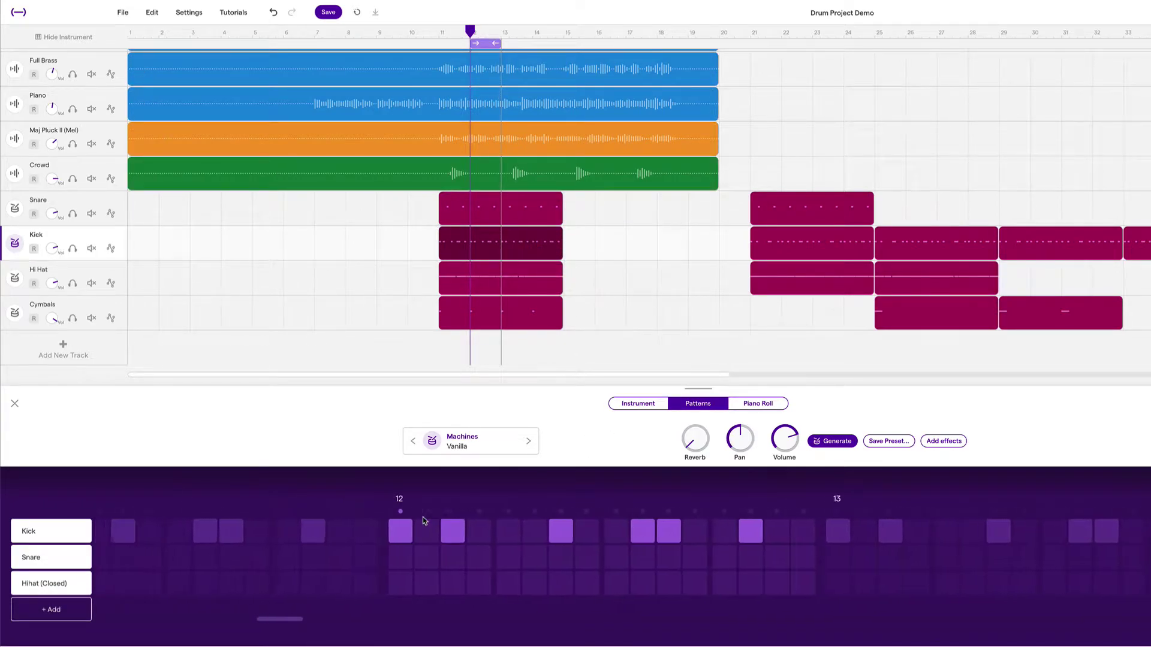
pyautogui.click(499, 534)
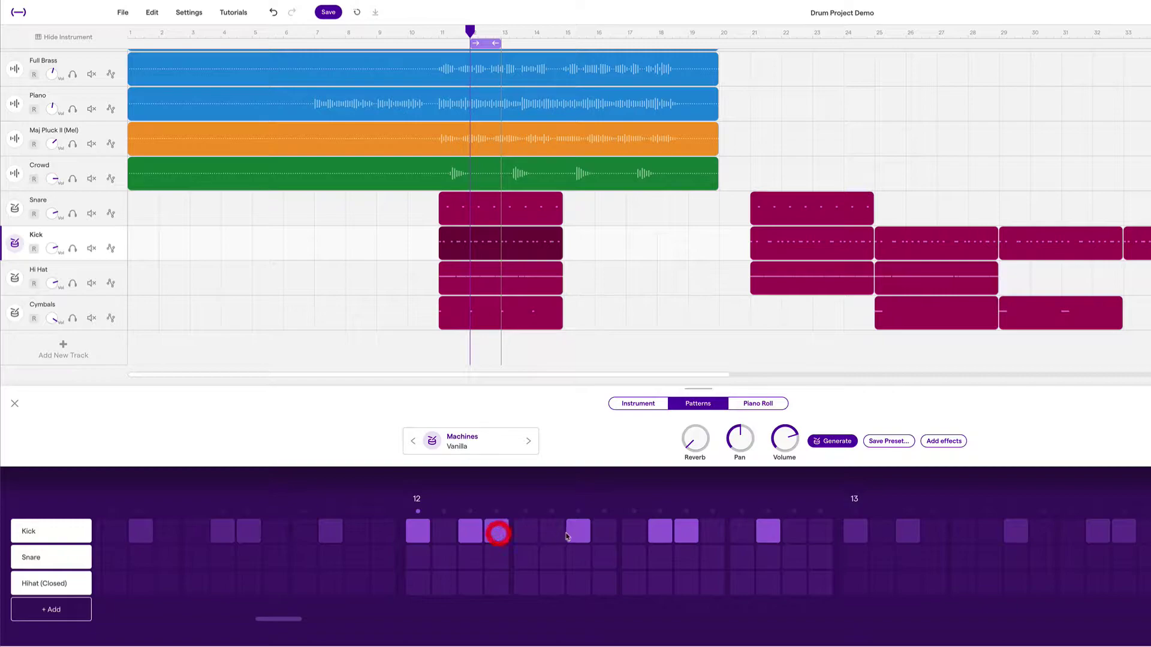
pyautogui.click(580, 531)
pyautogui.click(660, 531)
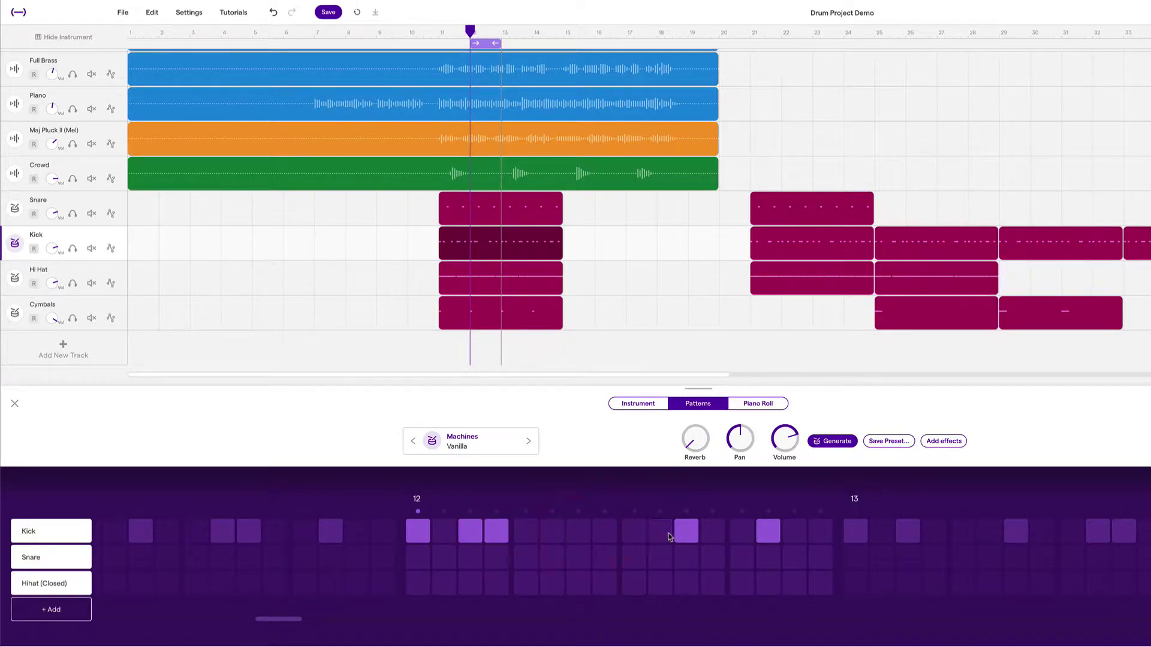
pyautogui.press('space')
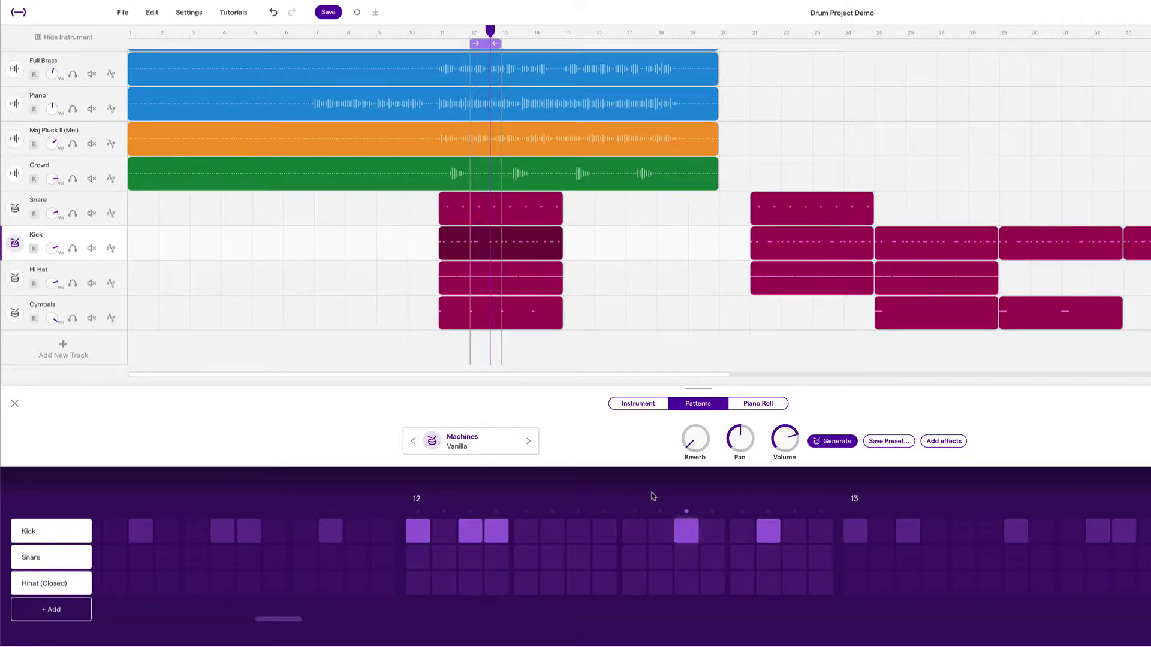
pyautogui.moveTo(539, 267)
pyautogui.moveTo(544, 246)
pyautogui.press('space')
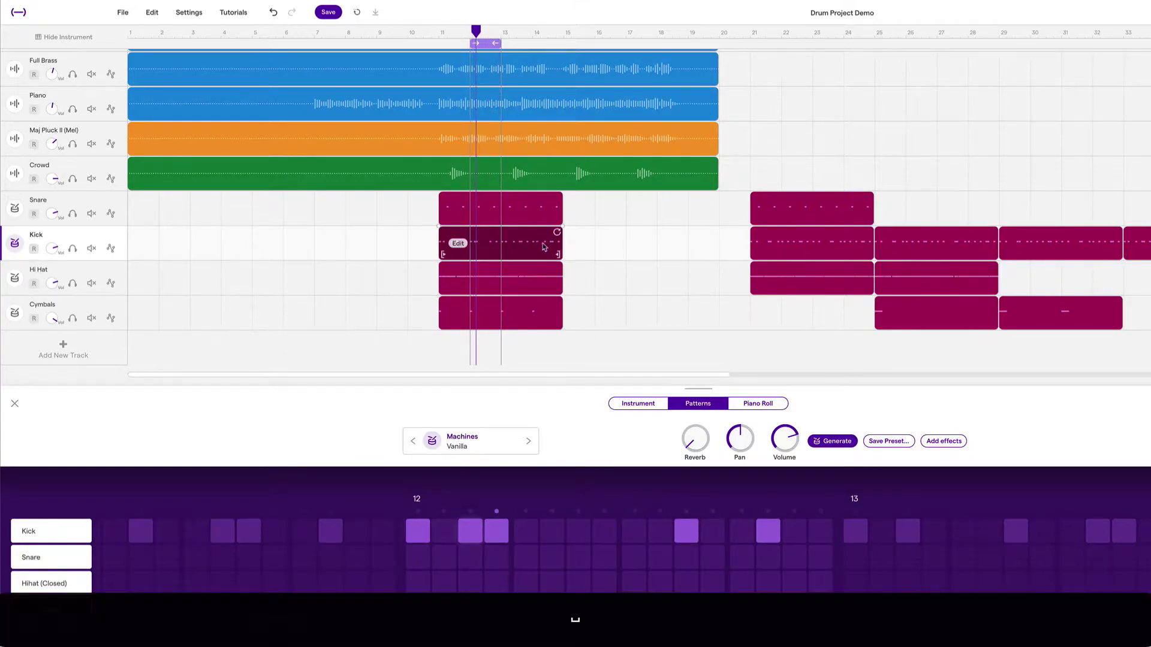
# Split the Kick region at bar 13 and replace bars 13 and 14 with a copy of the two-bar beat from bar 11
pyautogui.click(501, 33)
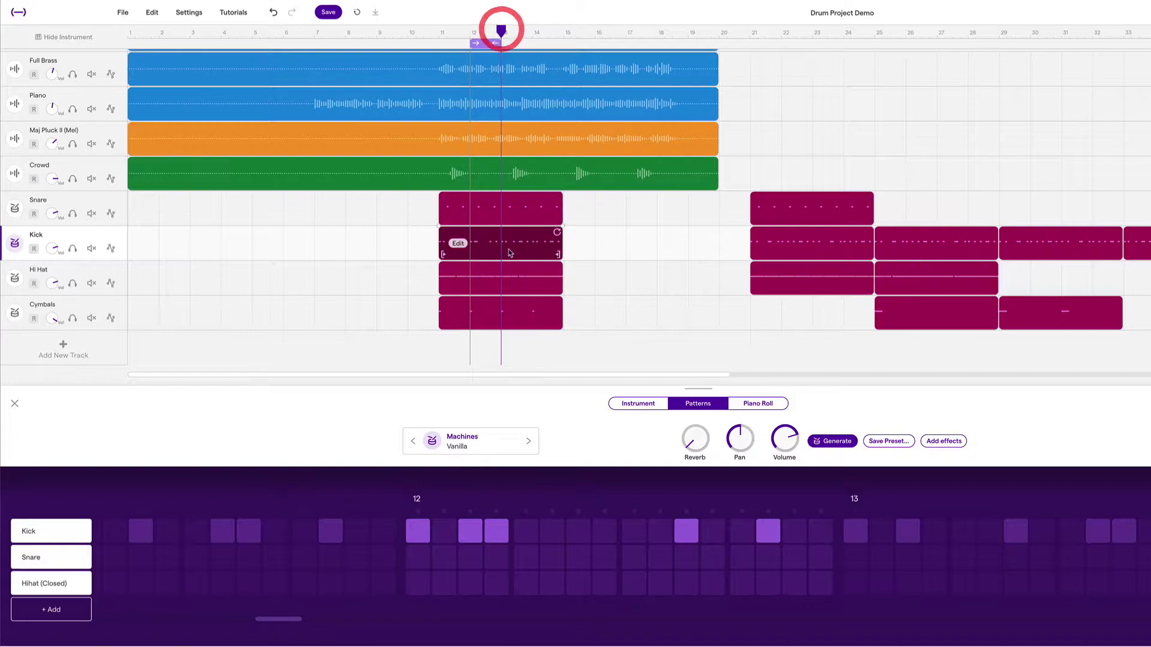
pyautogui.press('super+e')
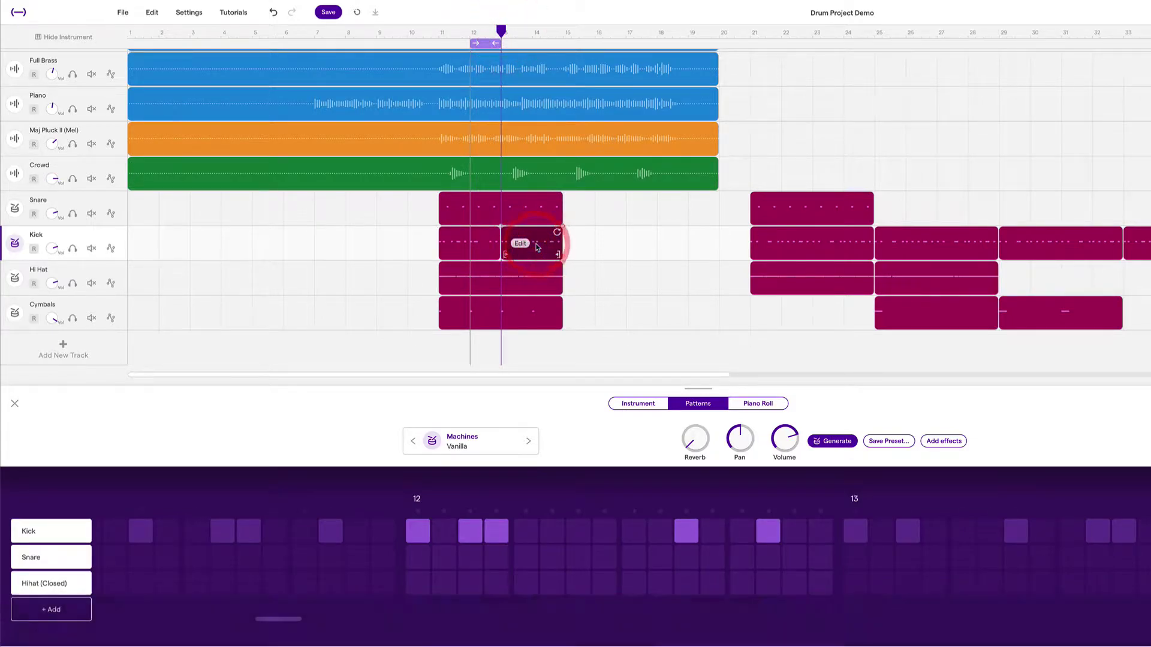
pyautogui.press('BackSpace')
pyautogui.click(478, 250)
pyautogui.press('super+c')
pyautogui.press('super+v')
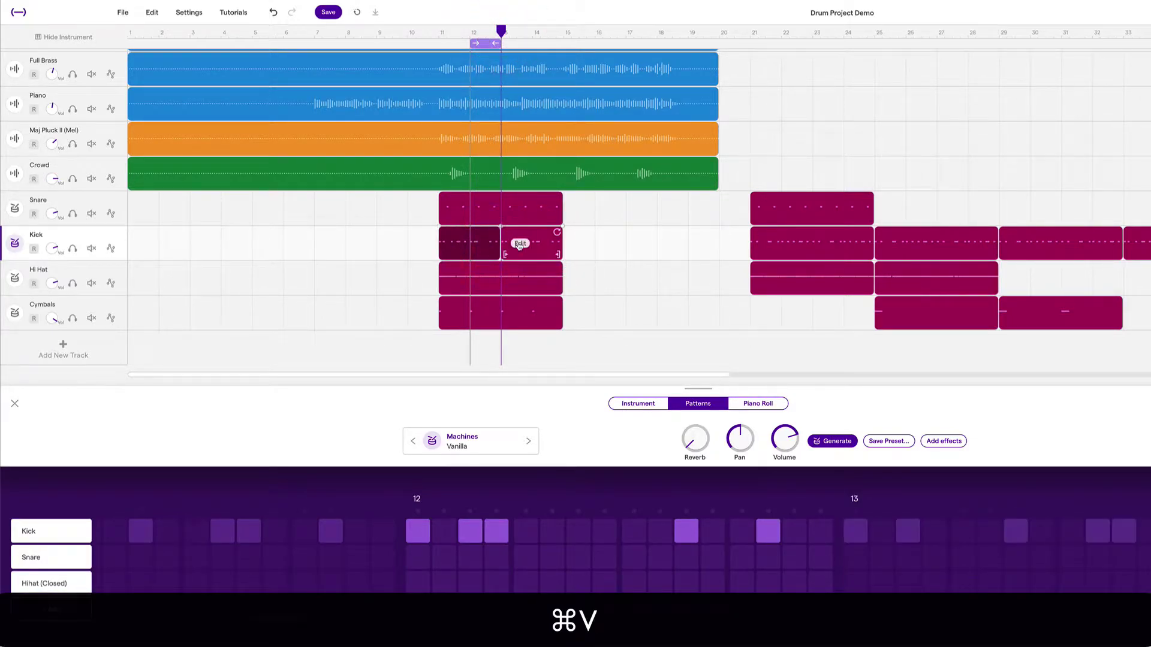
# Merge the two Kick regions spanning bars 11 to 14 into one and paste a copy of it at bar 37
pyautogui.rightClick(480, 244)
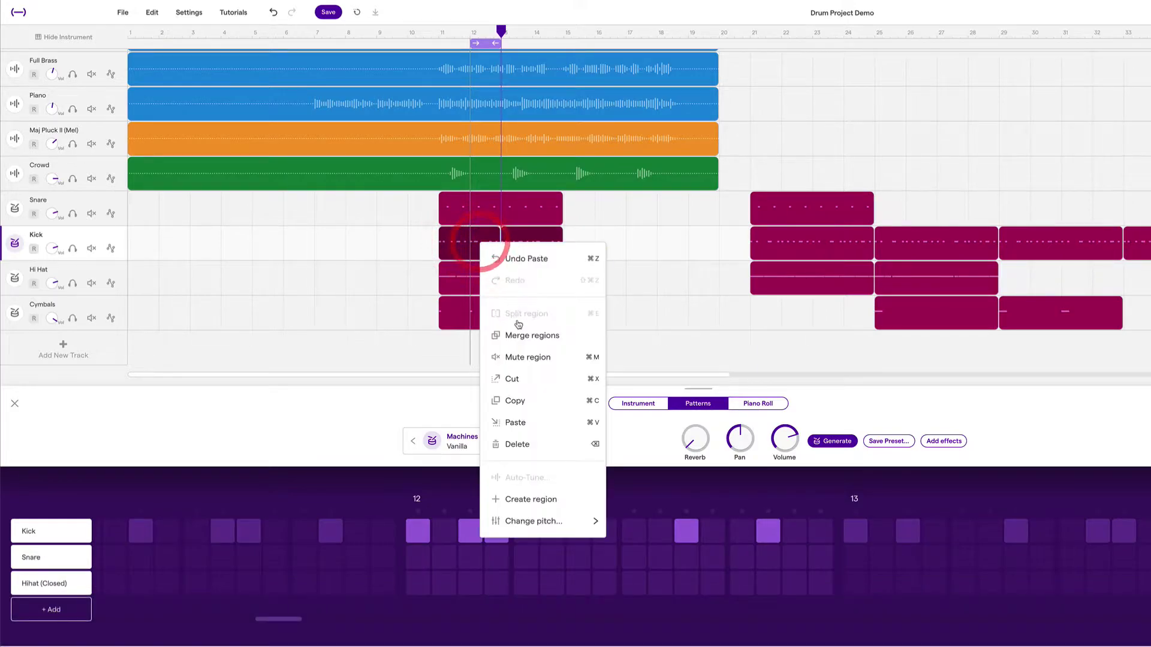
pyautogui.click(526, 336)
pyautogui.click(525, 244)
pyautogui.press('super+c')
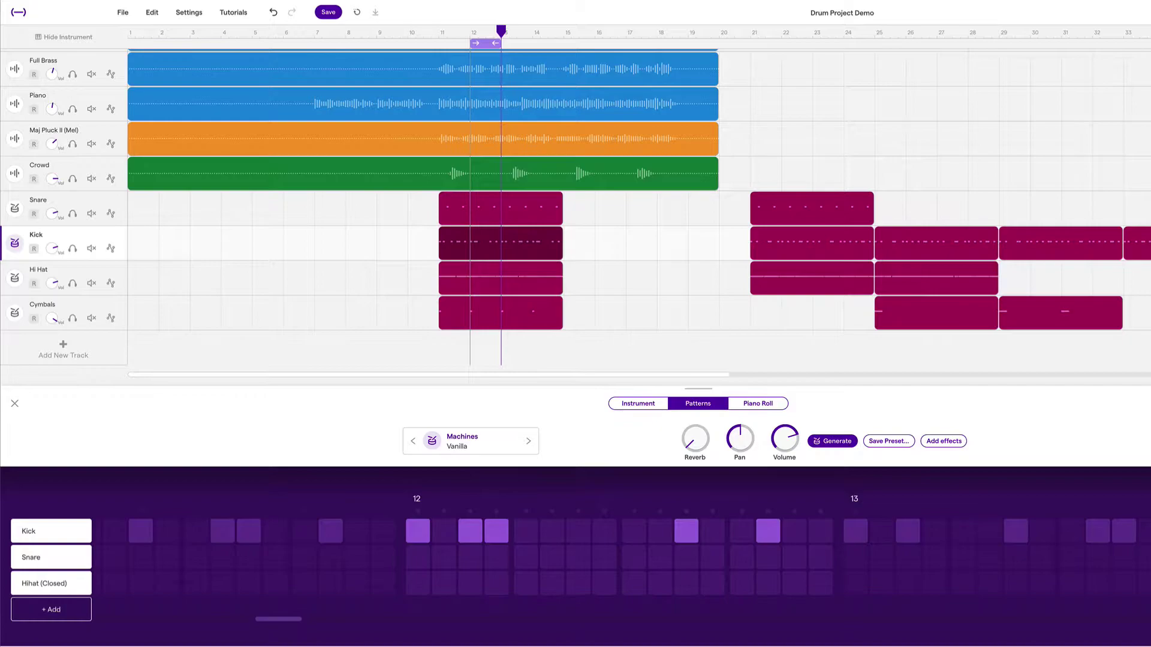
pyautogui.press('super+v')
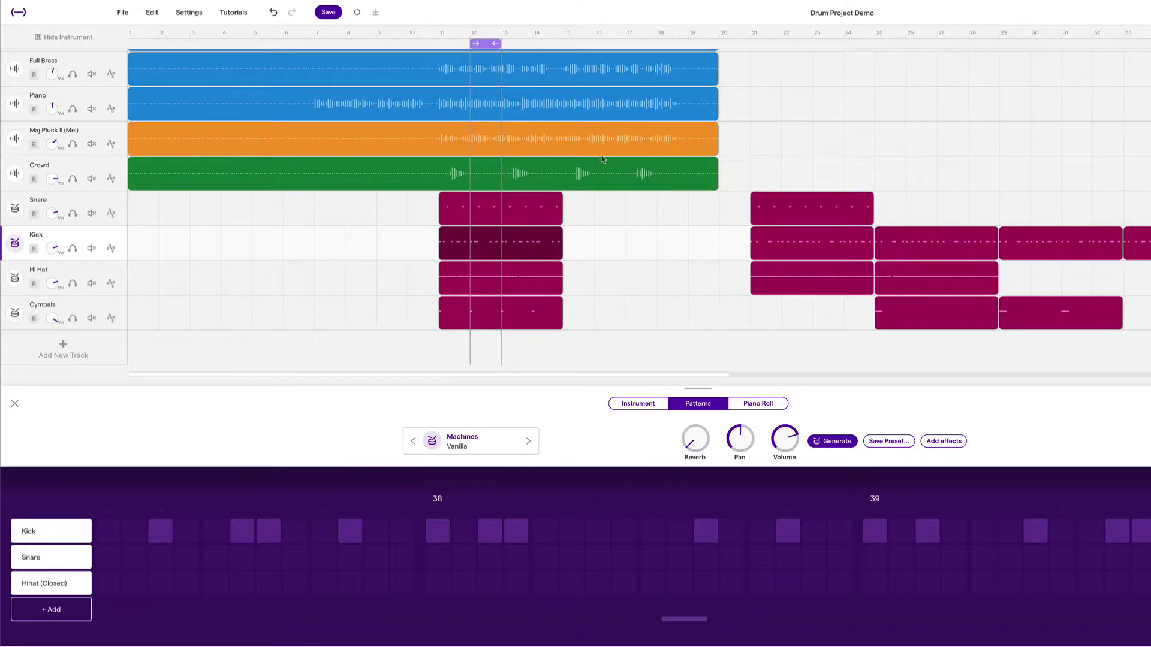
# Turn looping off and paste copies of the Snare, Kick, Hi Hat and Cymbals regions from bars 11 to 14 at bar 15
pyautogui.click(485, 44)
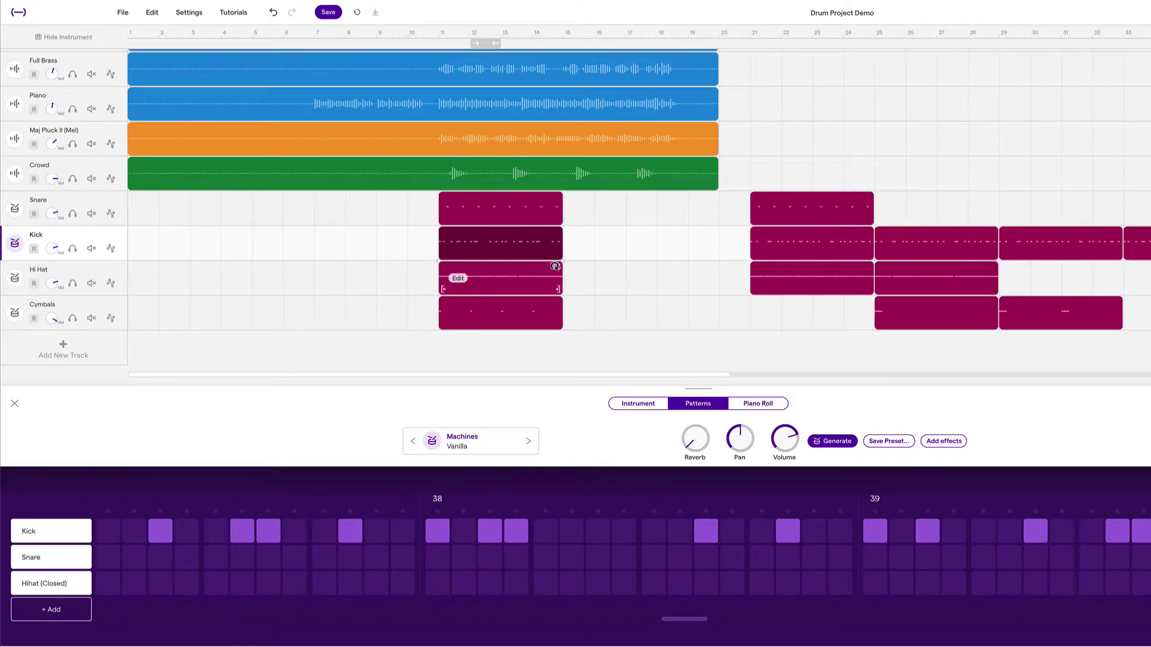
pyautogui.moveTo(587, 217); pyautogui.dragTo(487, 309)
pyautogui.press('super+c')
pyautogui.click(562, 33)
pyautogui.press('super+v')
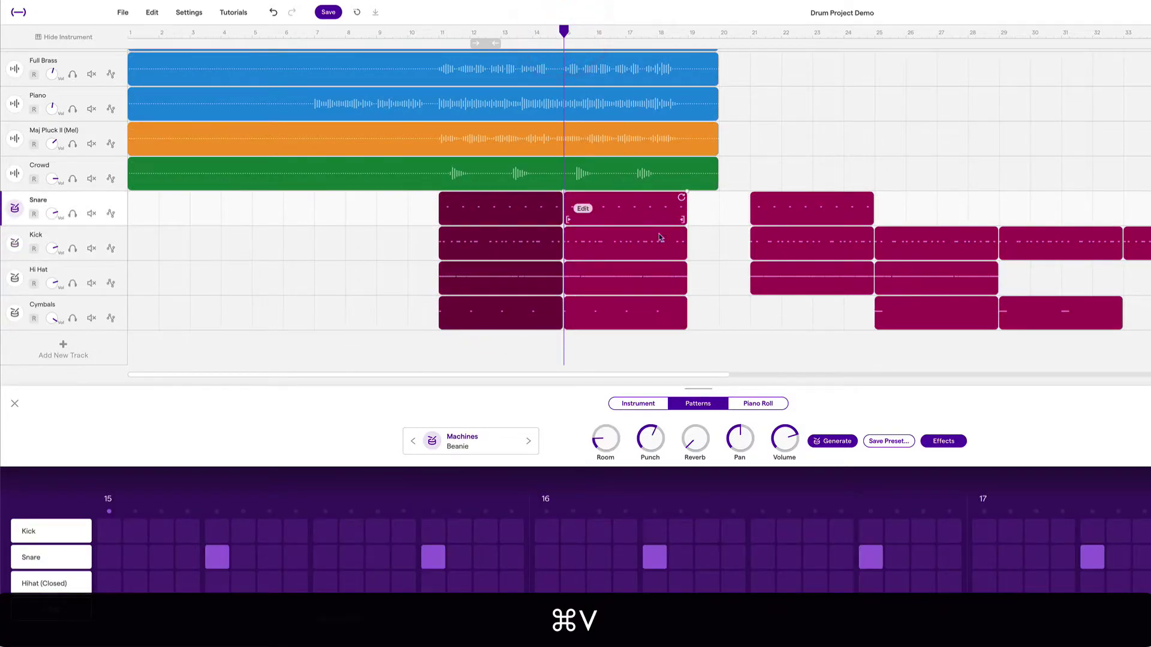
pyautogui.click(692, 292)
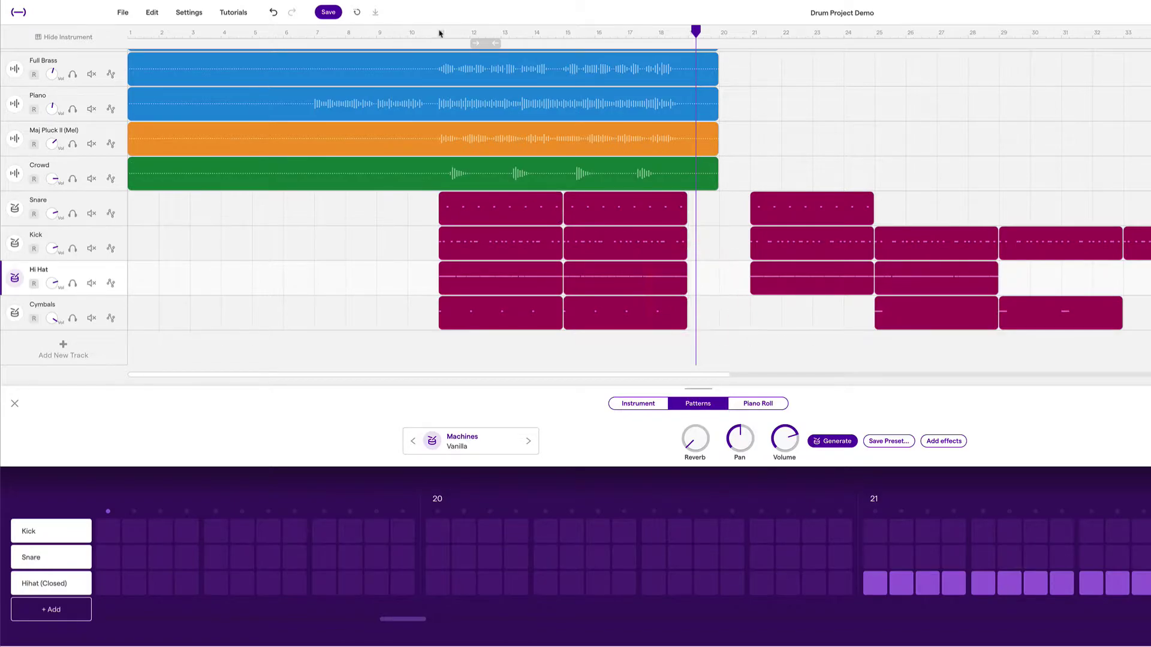
# Move the playhead to the verse start at bar 3, set the loop range to bars 3 through 6, and turn looping on
pyautogui.scroll(6, 374, 108)
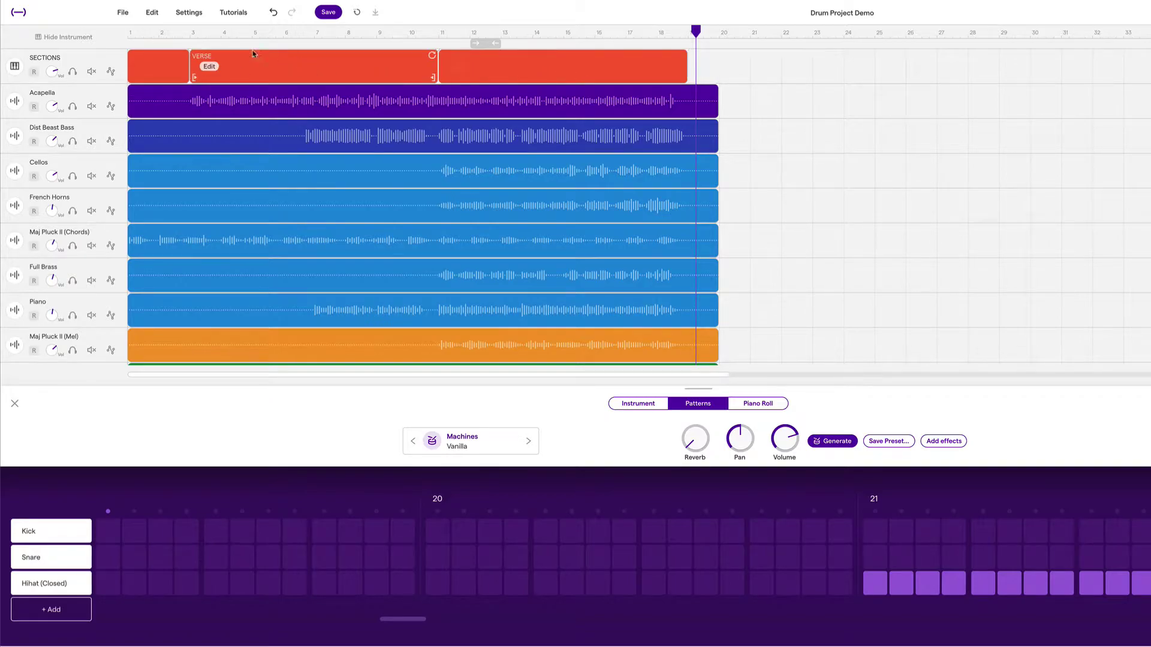
pyautogui.scroll(-4, 387, 144)
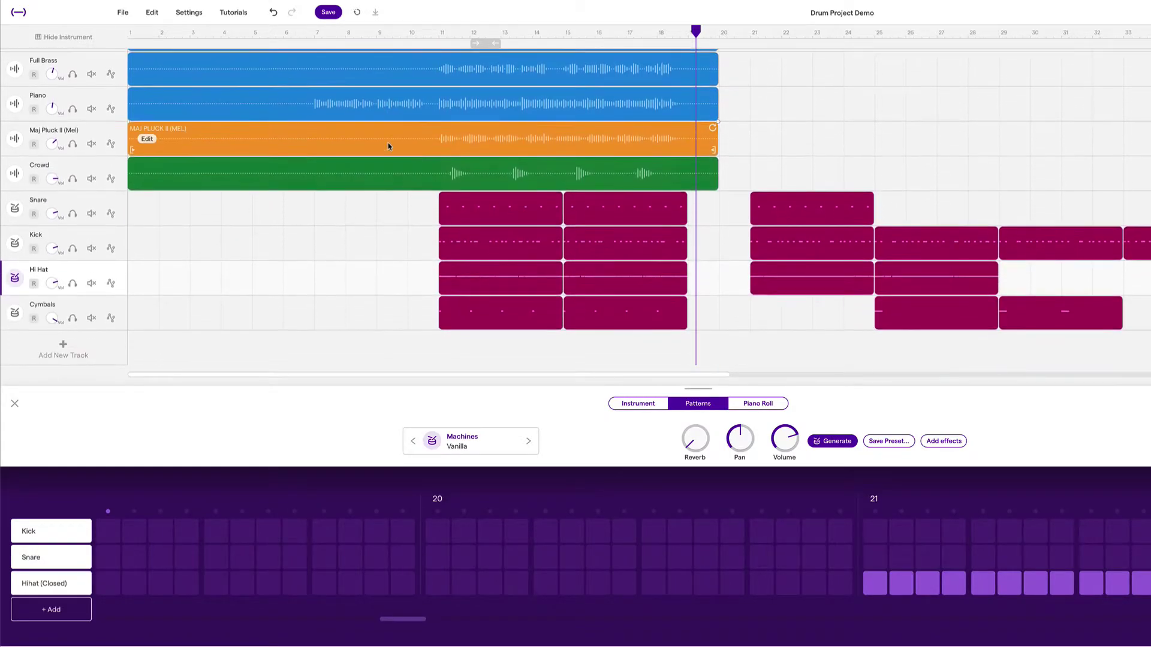
pyautogui.scroll(4, 398, 110)
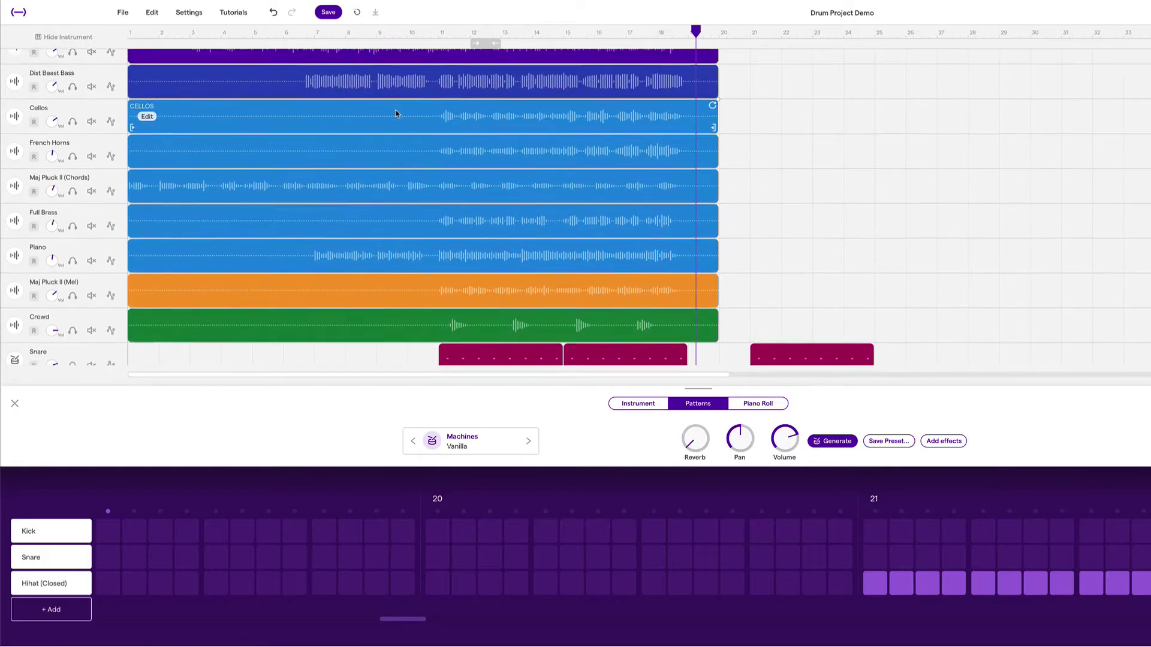
pyautogui.click(188, 33)
pyautogui.moveTo(483, 43); pyautogui.dragTo(311, 39)
pyautogui.click(200, 45)
# Create an empty region on the Kick track at bar 3 and extend it through bar 6
pyautogui.scroll(-5, 337, 234)
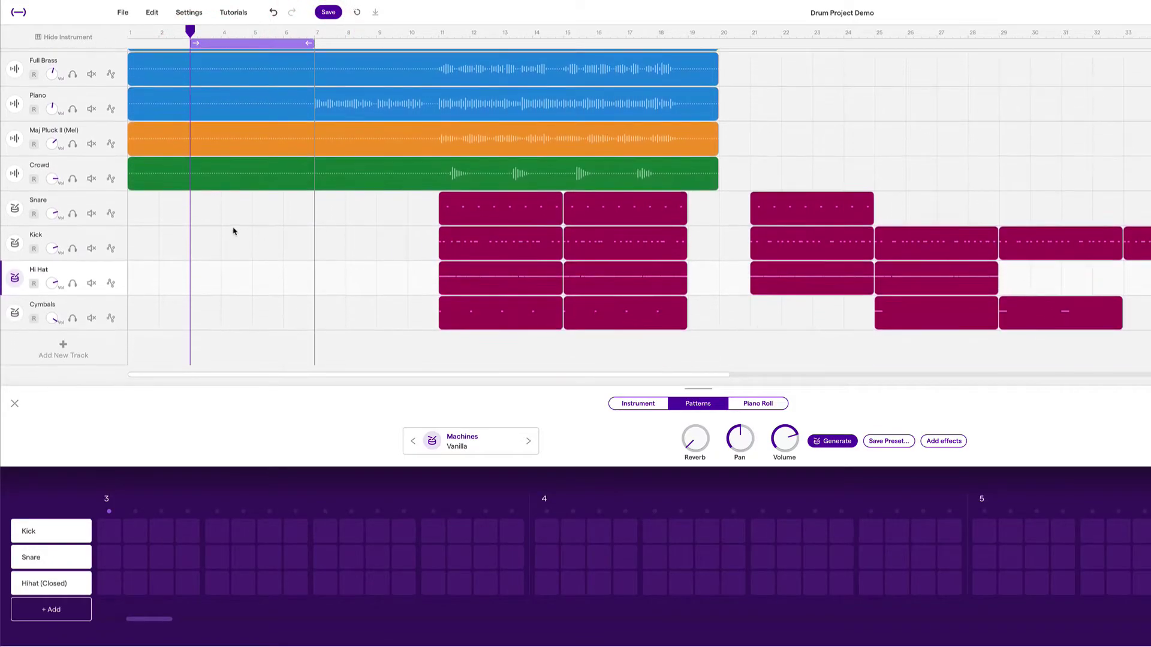
pyautogui.click(213, 240)
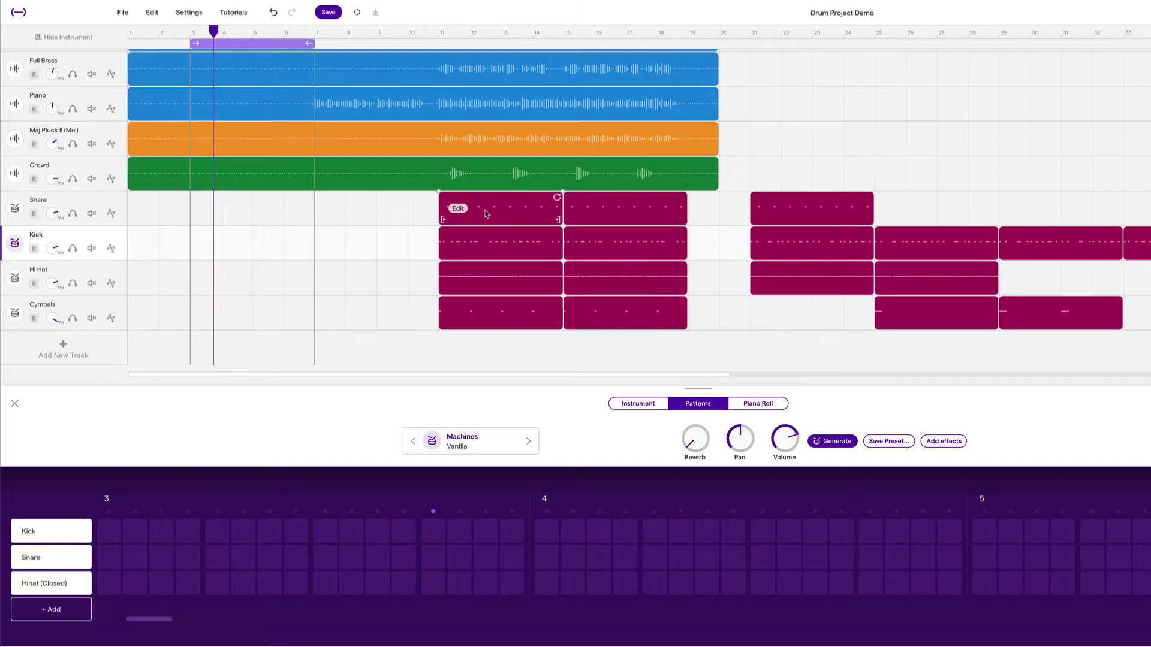
pyautogui.rightClick(200, 241)
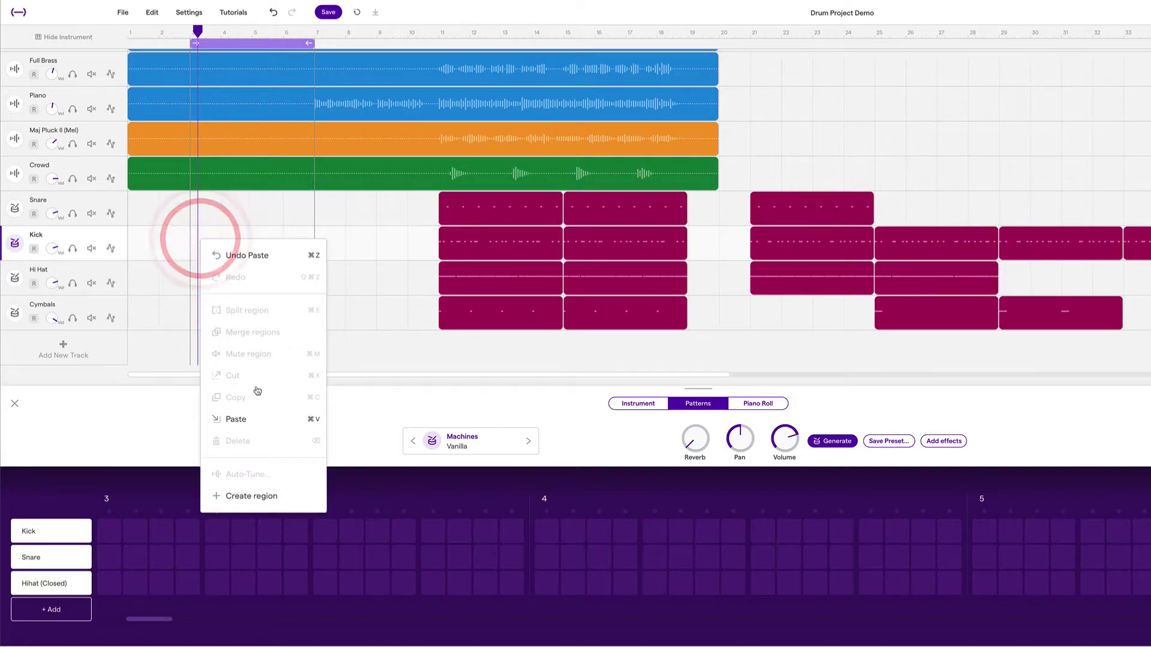
pyautogui.click(251, 498)
pyautogui.moveTo(218, 243); pyautogui.dragTo(308, 246)
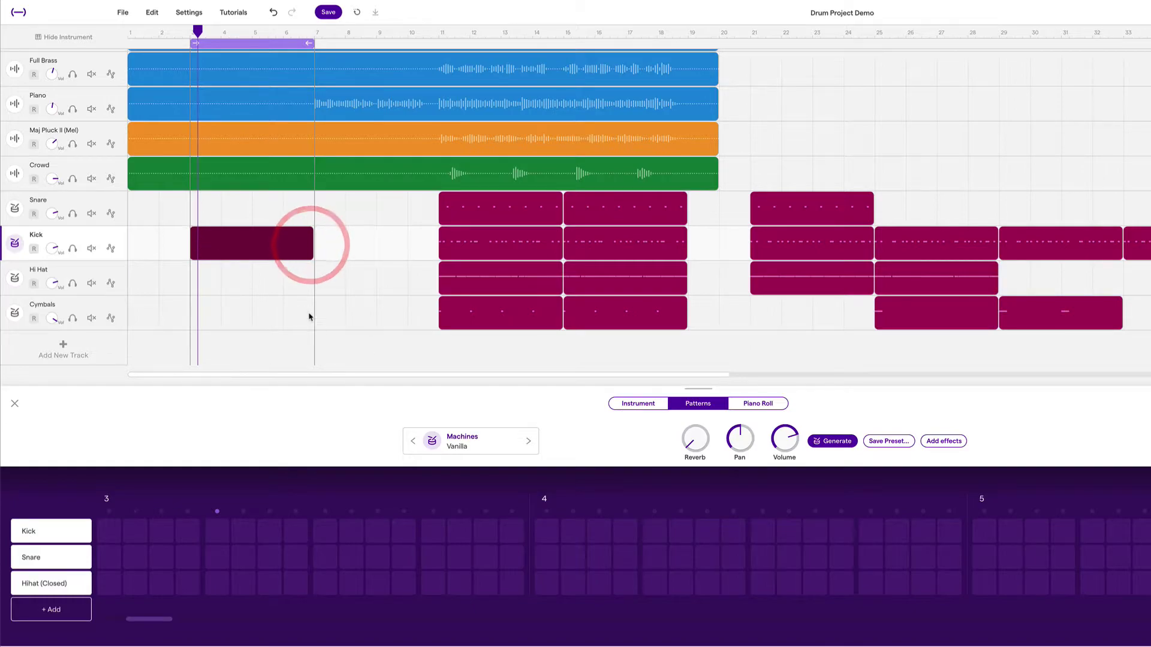
pyautogui.click(258, 243)
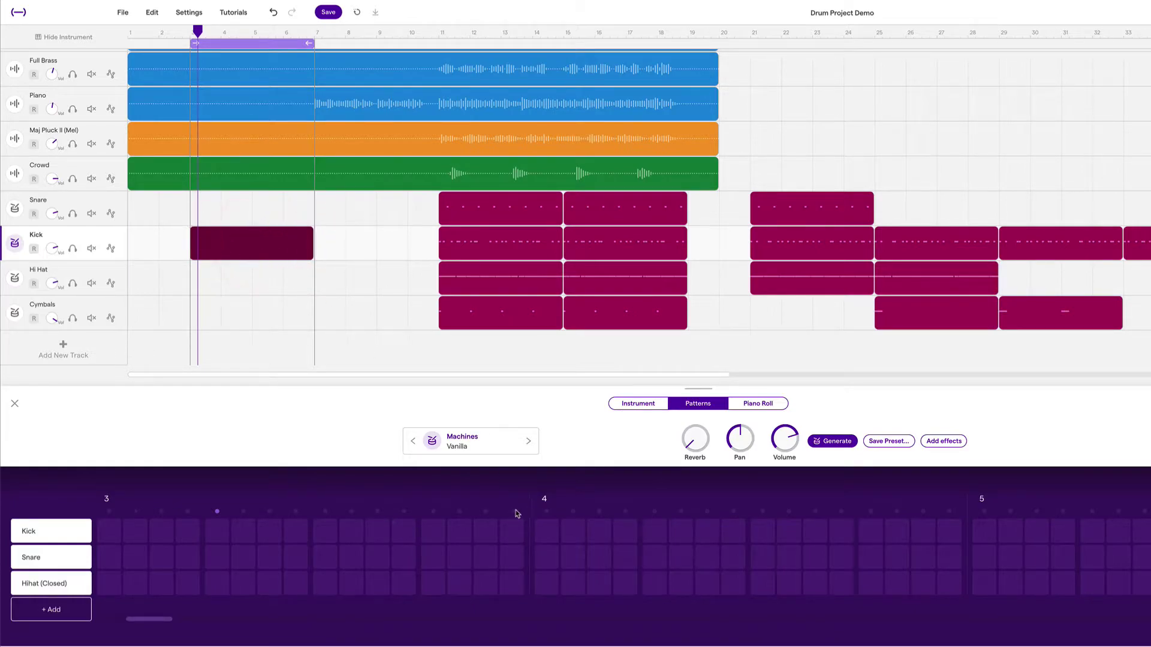
# Add Kick hits on steps 1 and 7 of bars 3, 4 and 5, plus step 15 of bar 4
pyautogui.hscroll(-3, 540, 547)
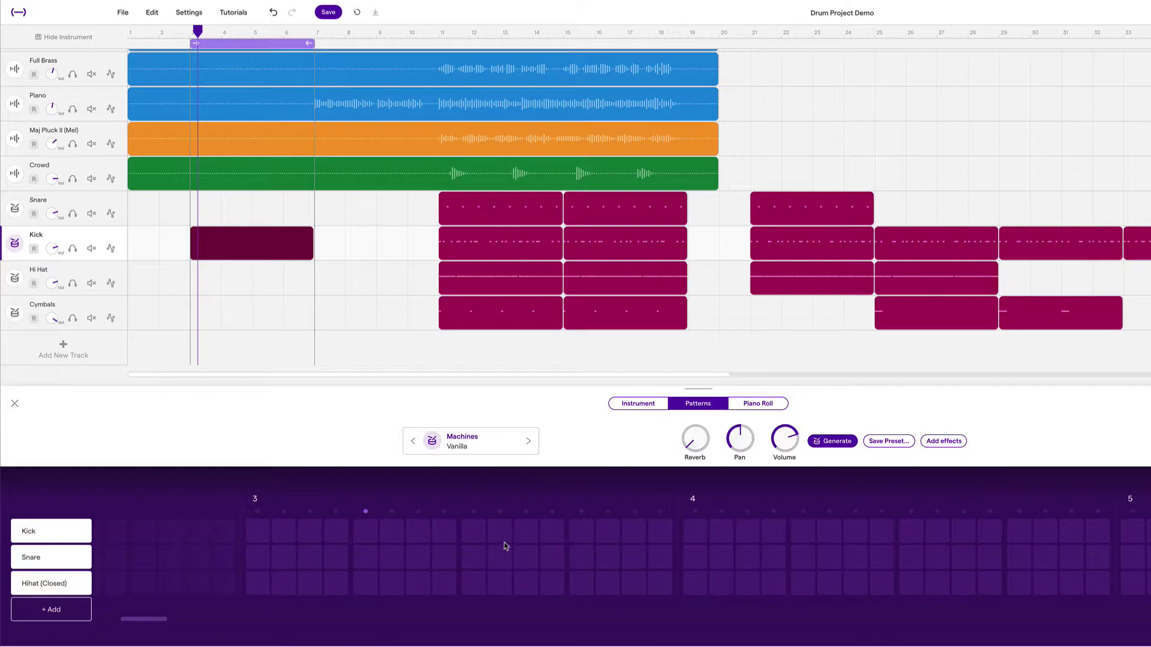
pyautogui.click(259, 531)
pyautogui.click(417, 531)
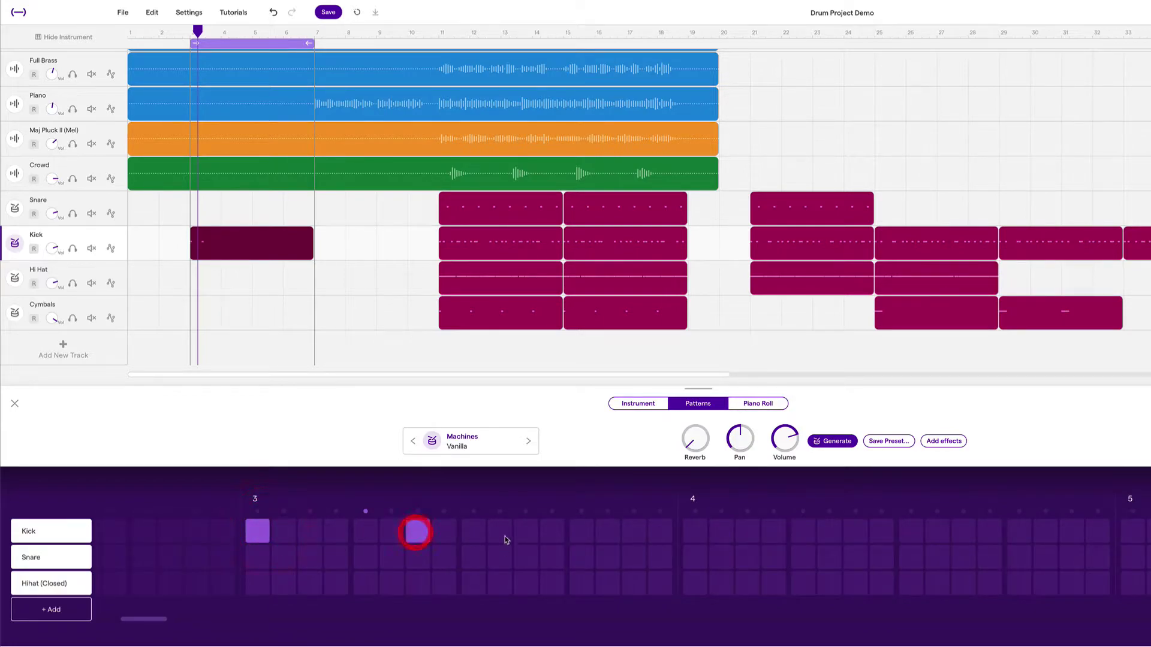
pyautogui.click(695, 531)
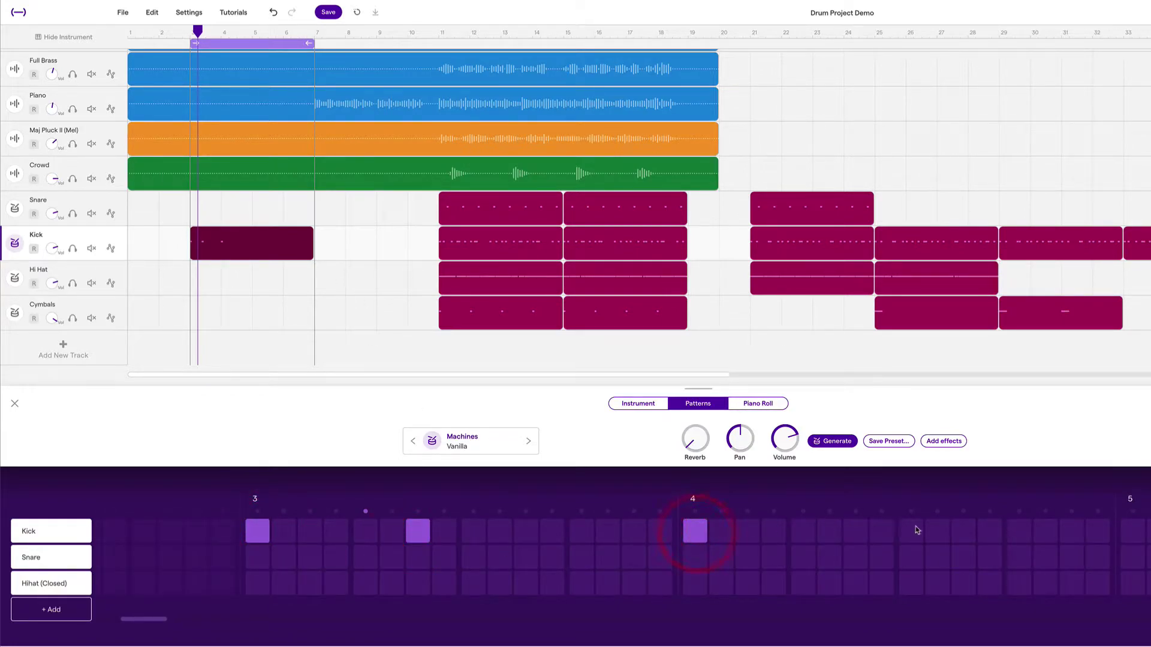
pyautogui.click(856, 533)
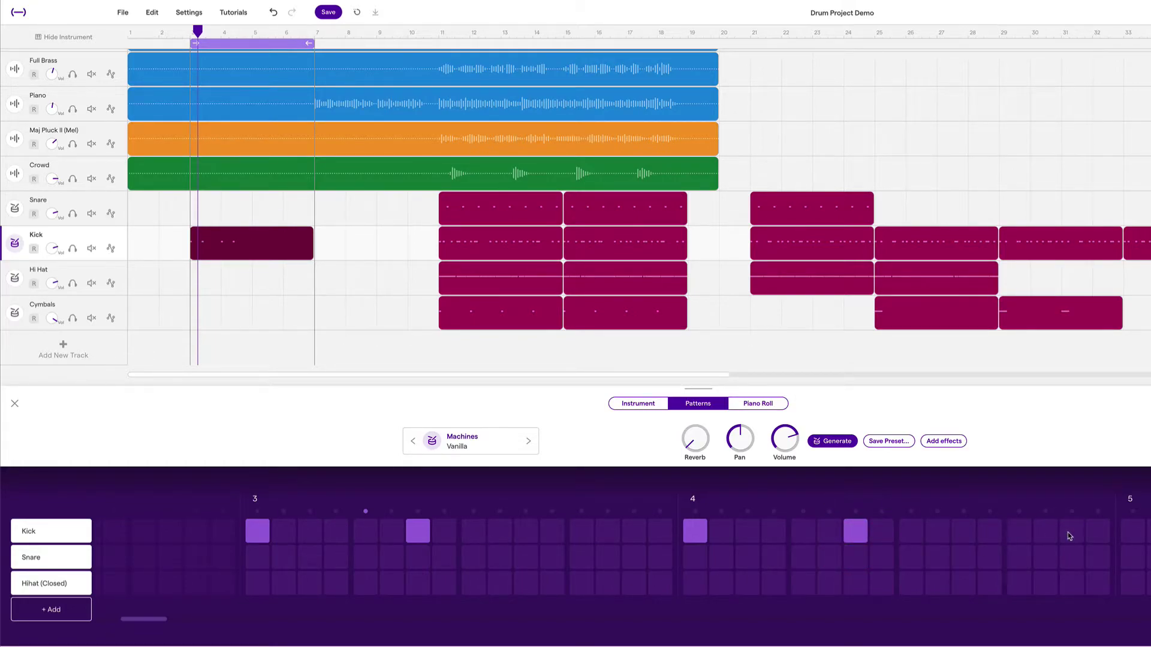
pyautogui.hscroll(6, 1037, 549)
pyautogui.click(761, 532)
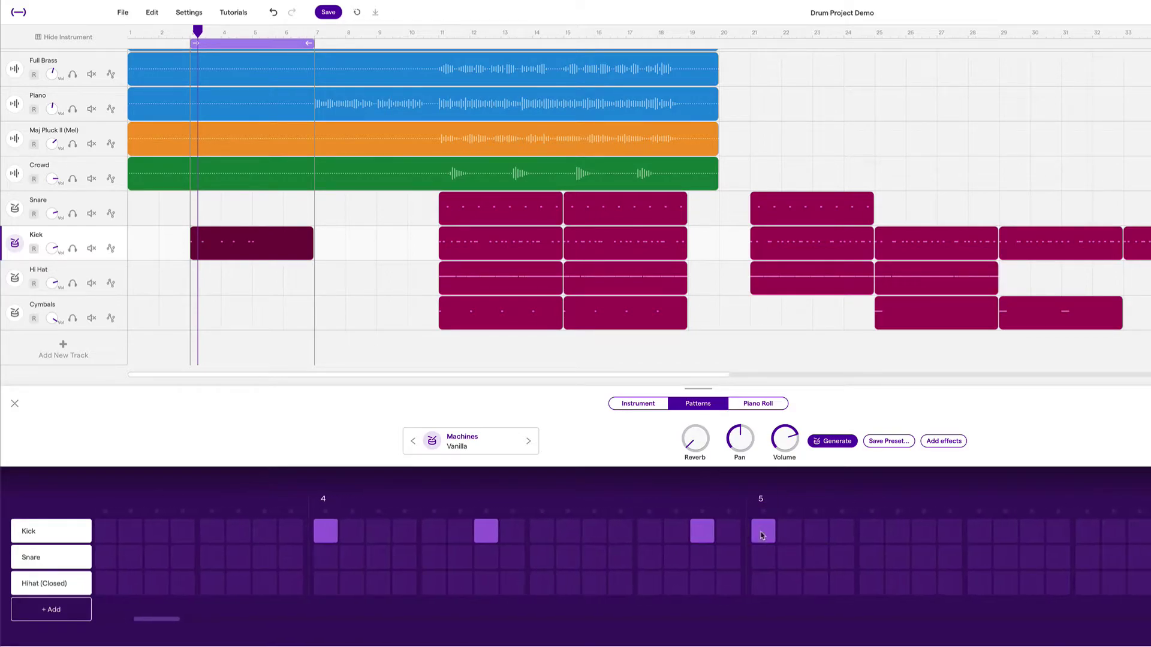
pyautogui.click(926, 532)
# Add Kick hits on steps 1, 7, 14, 15 and 16 of bar 6
pyautogui.hscroll(3, 934, 535)
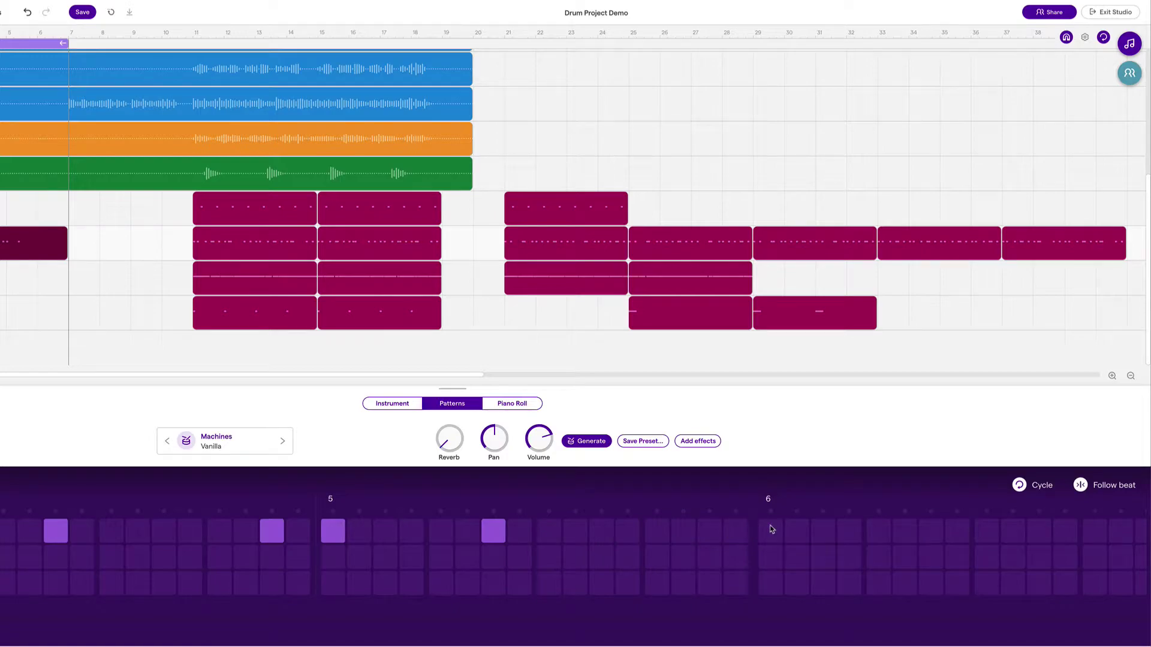
pyautogui.click(772, 529)
pyautogui.click(929, 532)
pyautogui.hscroll(3, 928, 534)
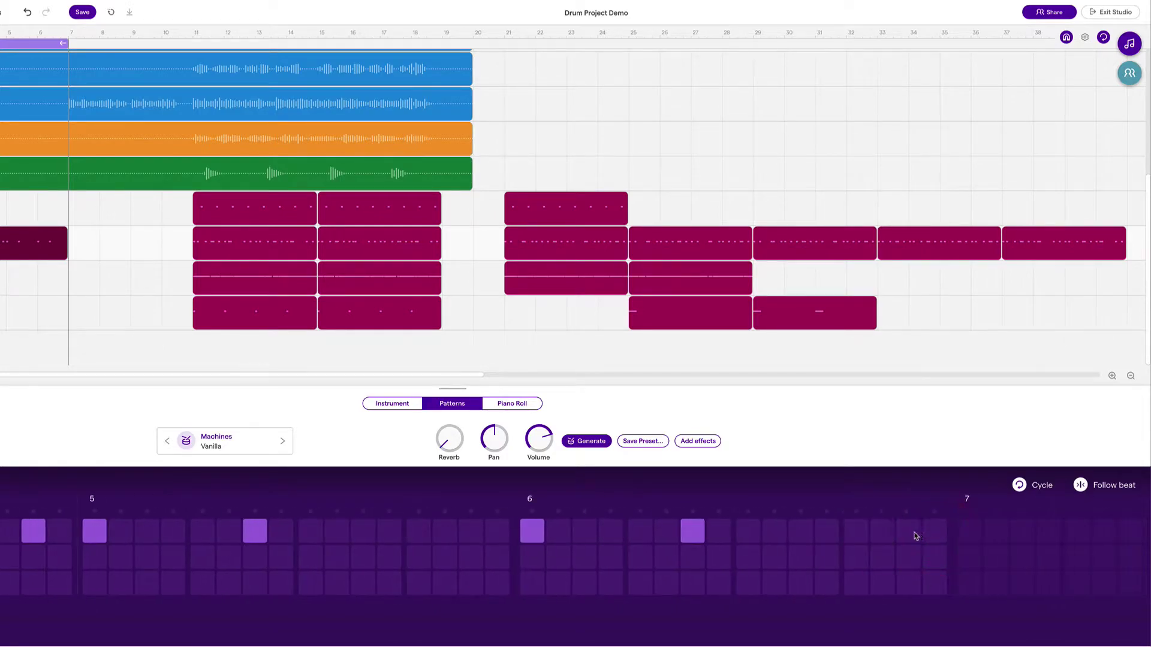
pyautogui.click(881, 531)
pyautogui.click(934, 532)
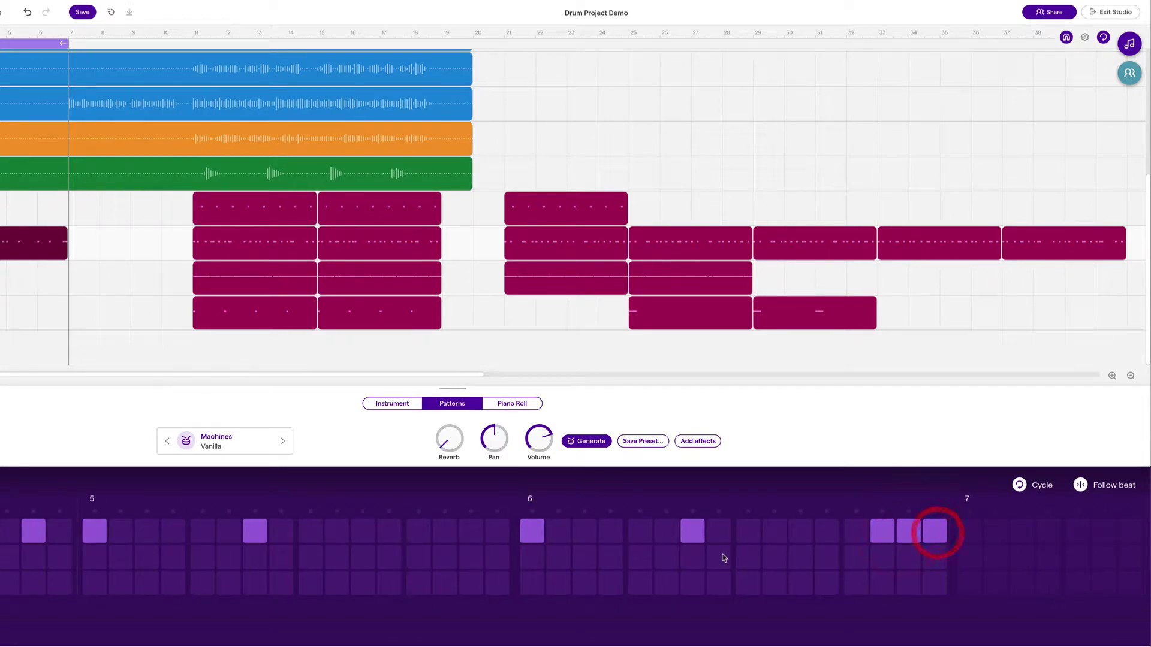
# Copy the verse Kick region spanning bars 3 to 6 and paste it at bar 7
pyautogui.hscroll(-2, 721, 555)
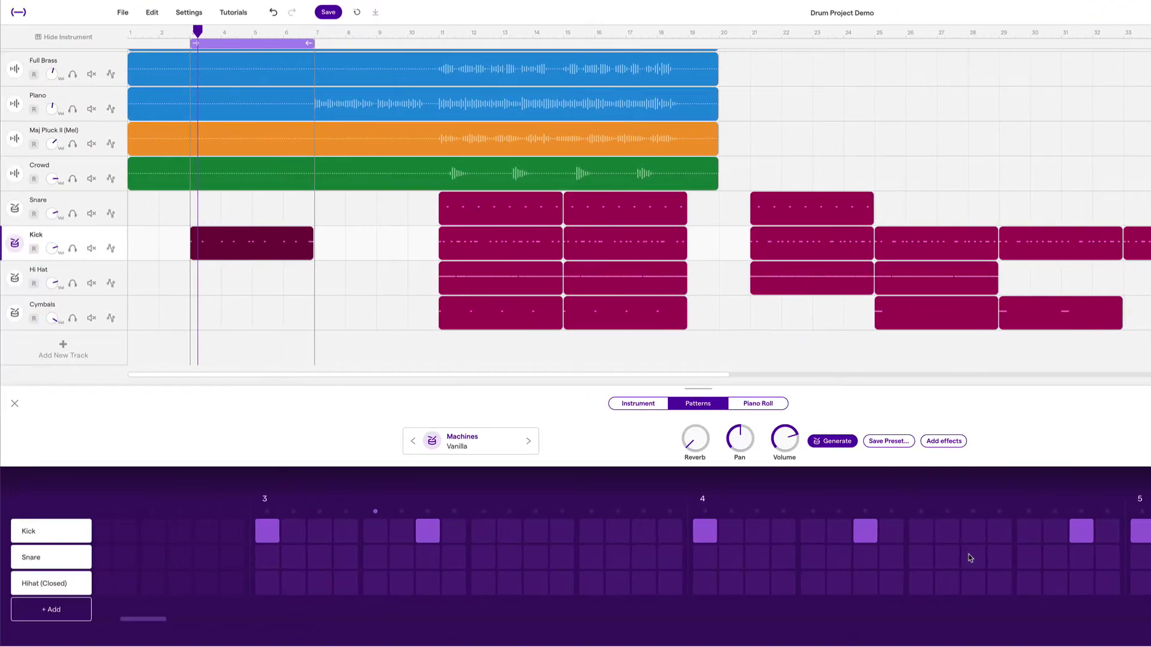
pyautogui.click(192, 31)
pyautogui.click(513, 207)
pyautogui.press('super+c')
pyautogui.click(277, 241)
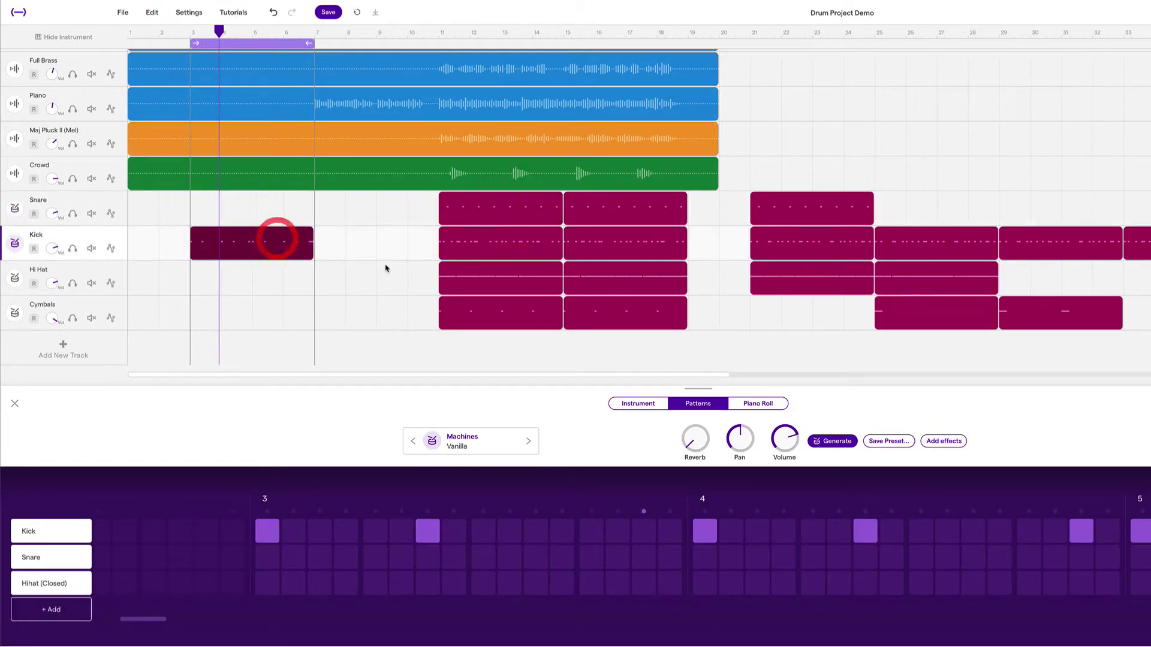
pyautogui.press('super+c')
pyautogui.click(313, 31)
pyautogui.press('space')
pyautogui.click(312, 31)
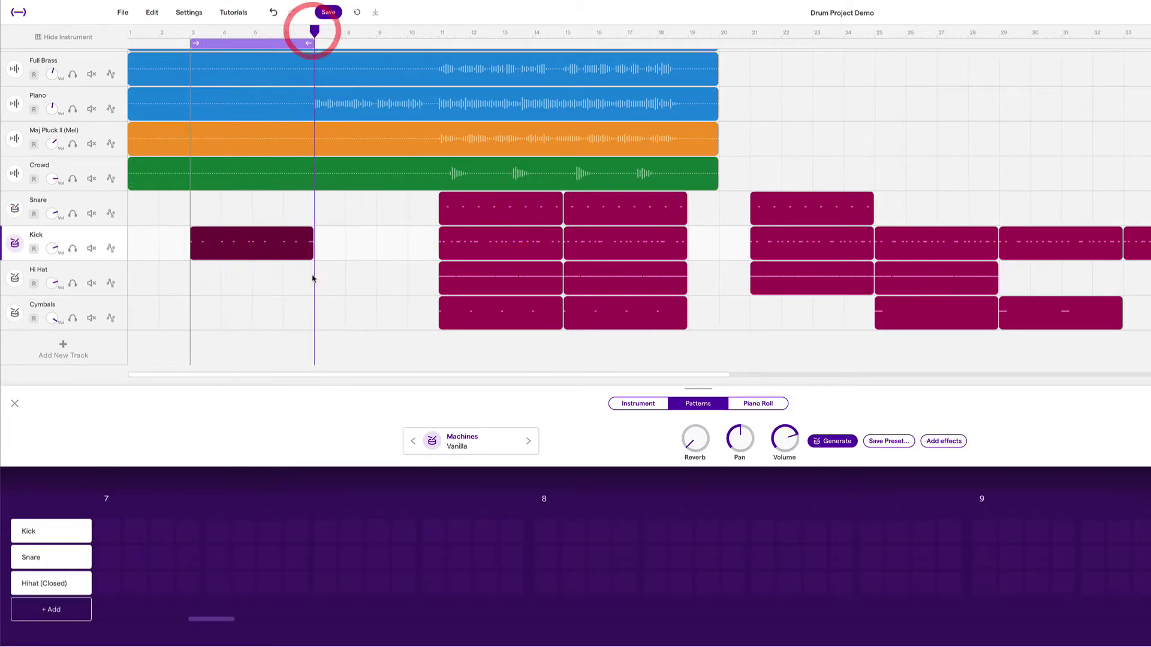
pyautogui.press('super+v')
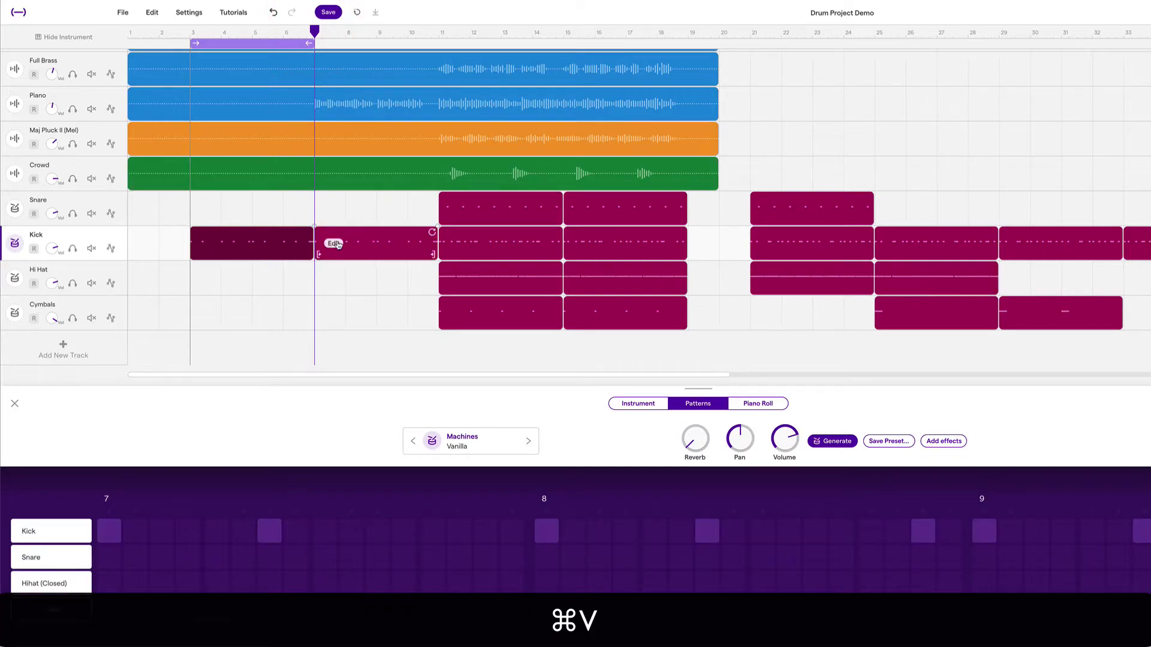
# Copy the Snare region that starts at bar 11 and paste it at bar 7
pyautogui.click(490, 205)
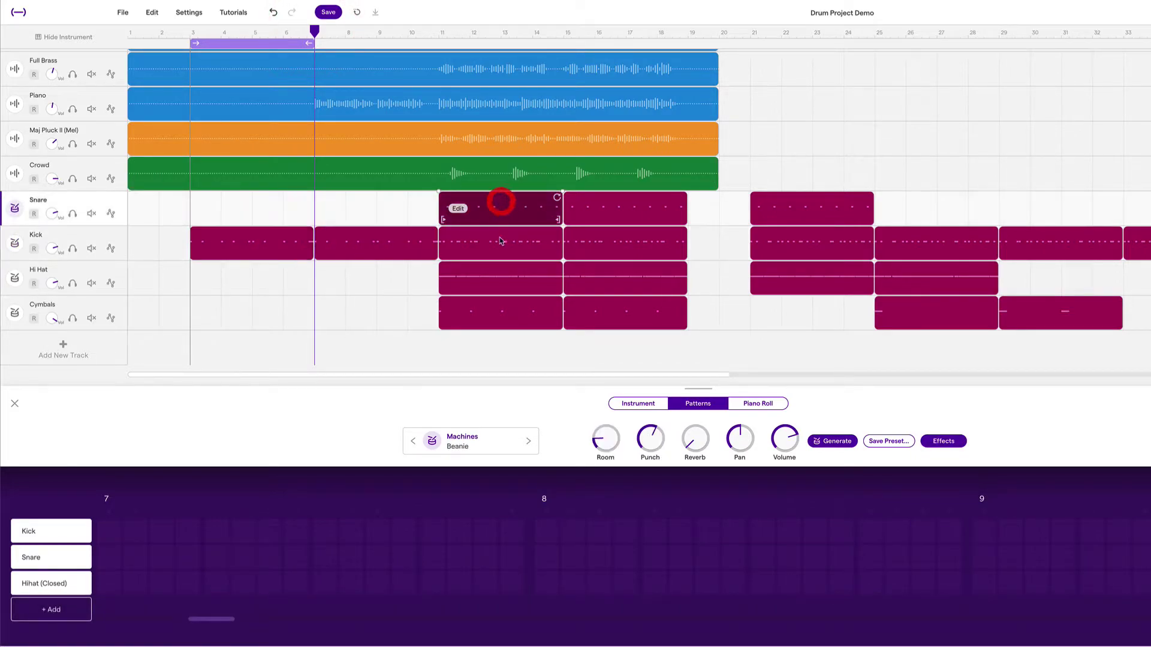
pyautogui.press('super+c')
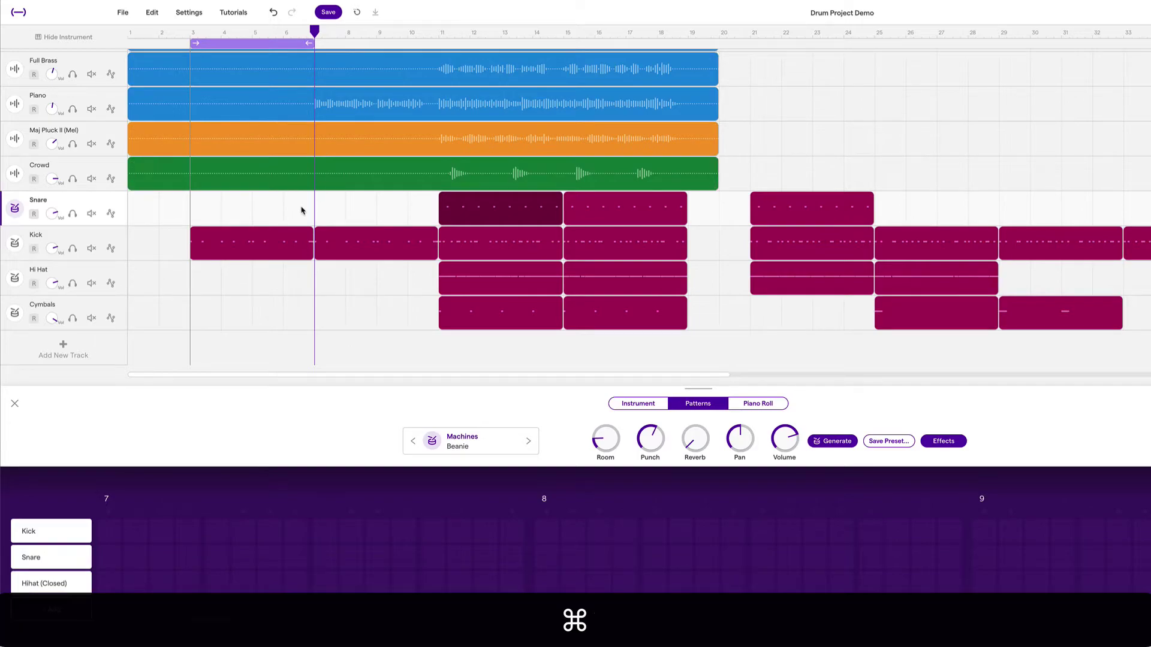
pyautogui.press('super+v')
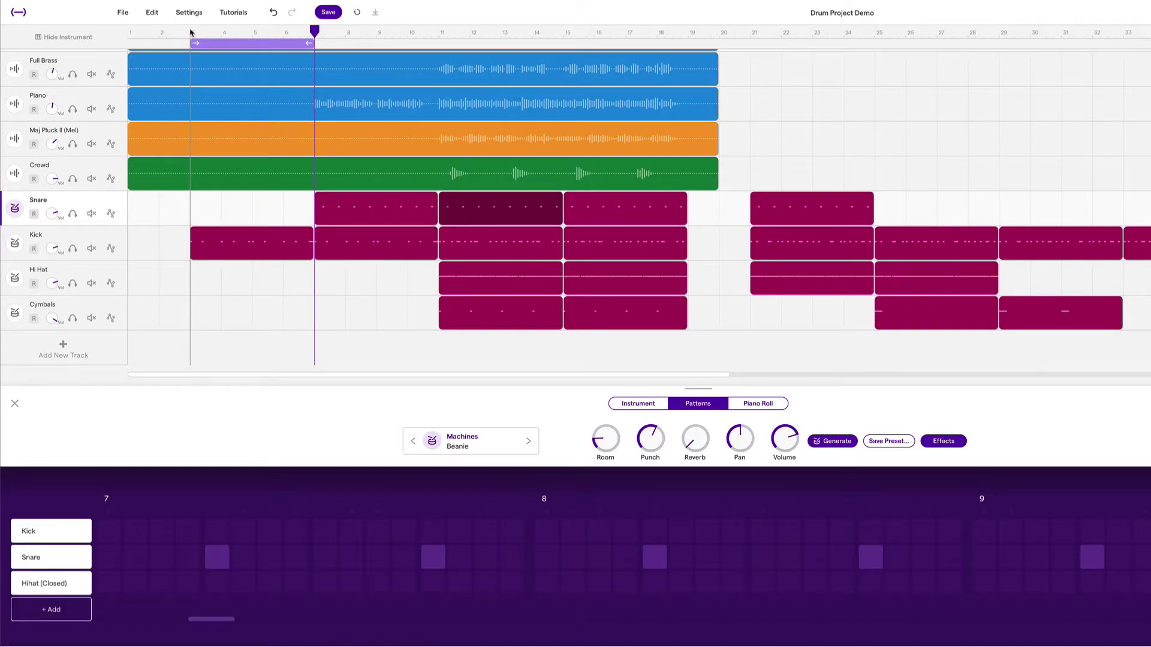
# Try to shorten the Kick region at bar 3 so it ends at bar 5, for copying
pyautogui.click(252, 250)
pyautogui.moveTo(308, 254); pyautogui.dragTo(239, 252)
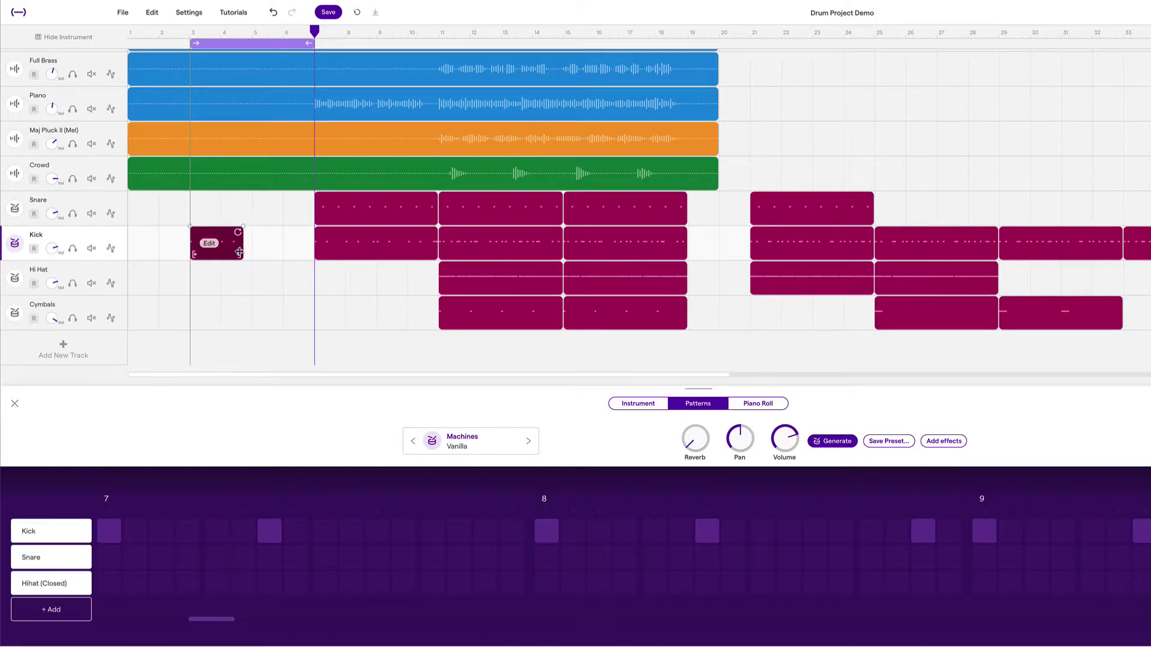
pyautogui.click(247, 251)
pyautogui.press('super+c')
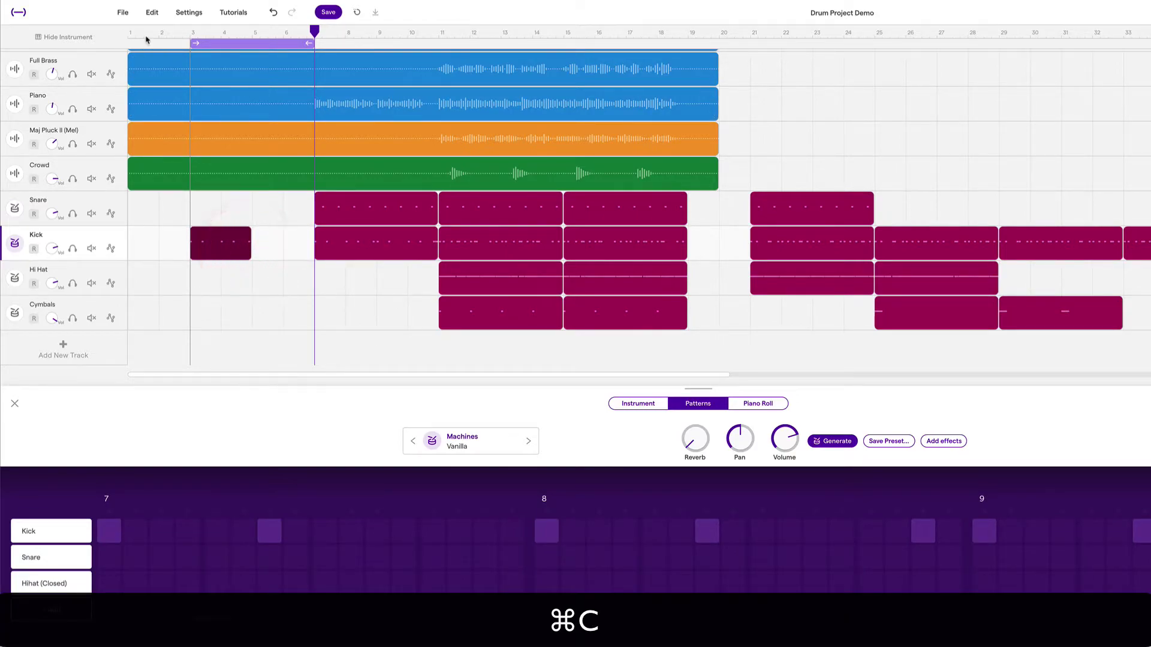
pyautogui.press('Return')
pyautogui.press('super+z')
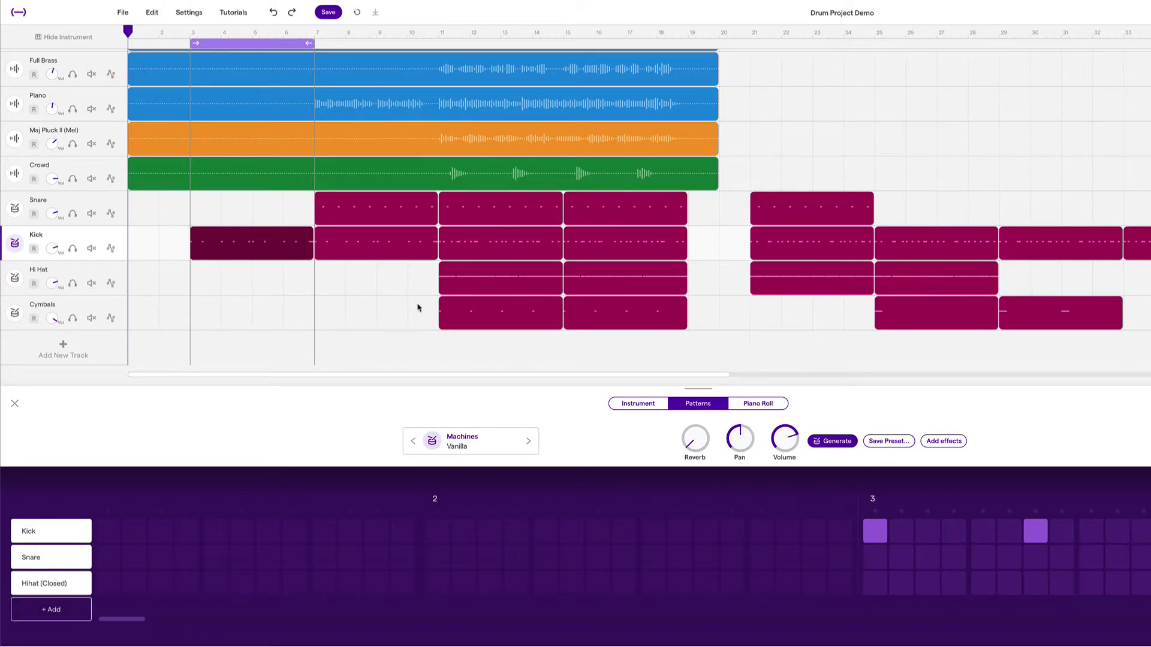
# Move the loop range to bars 7 through 10 and try to create a region on the Hi Hat track
pyautogui.moveTo(525, 286)
pyautogui.moveTo(272, 47); pyautogui.dragTo(394, 48)
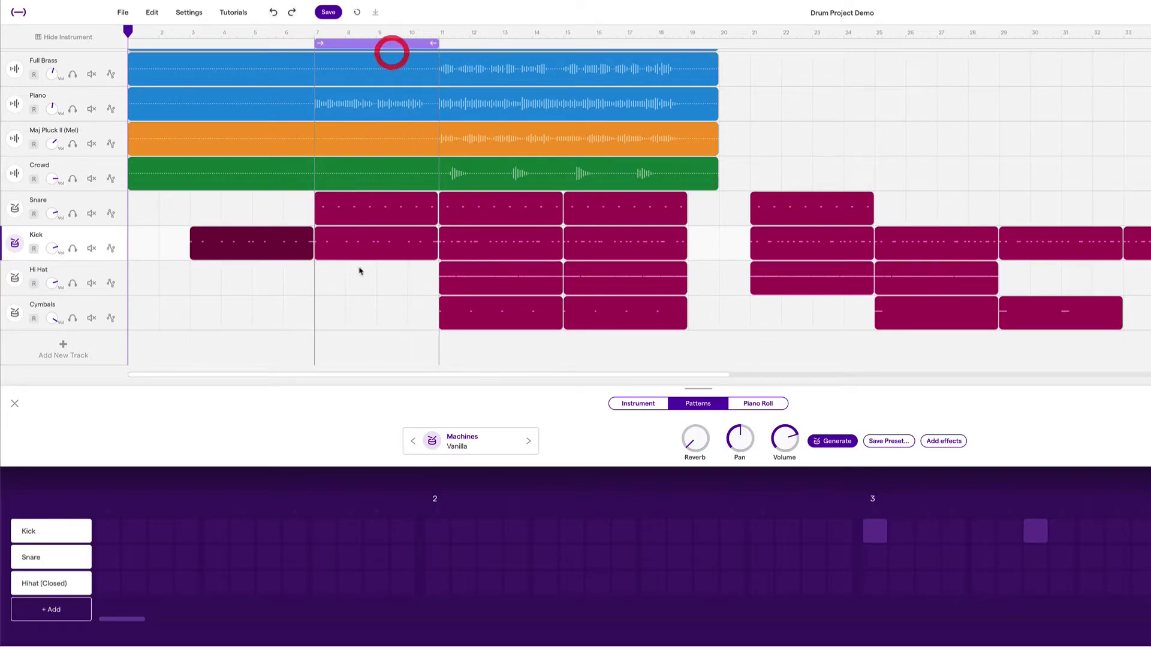
pyautogui.rightClick(333, 282)
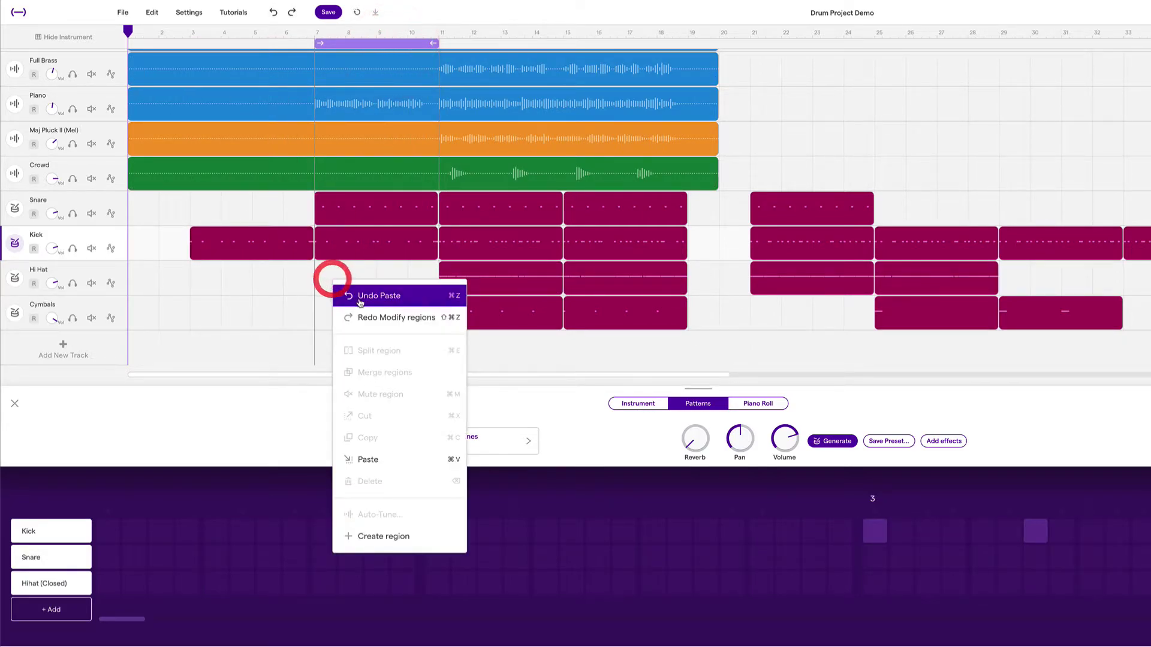
pyautogui.click(388, 537)
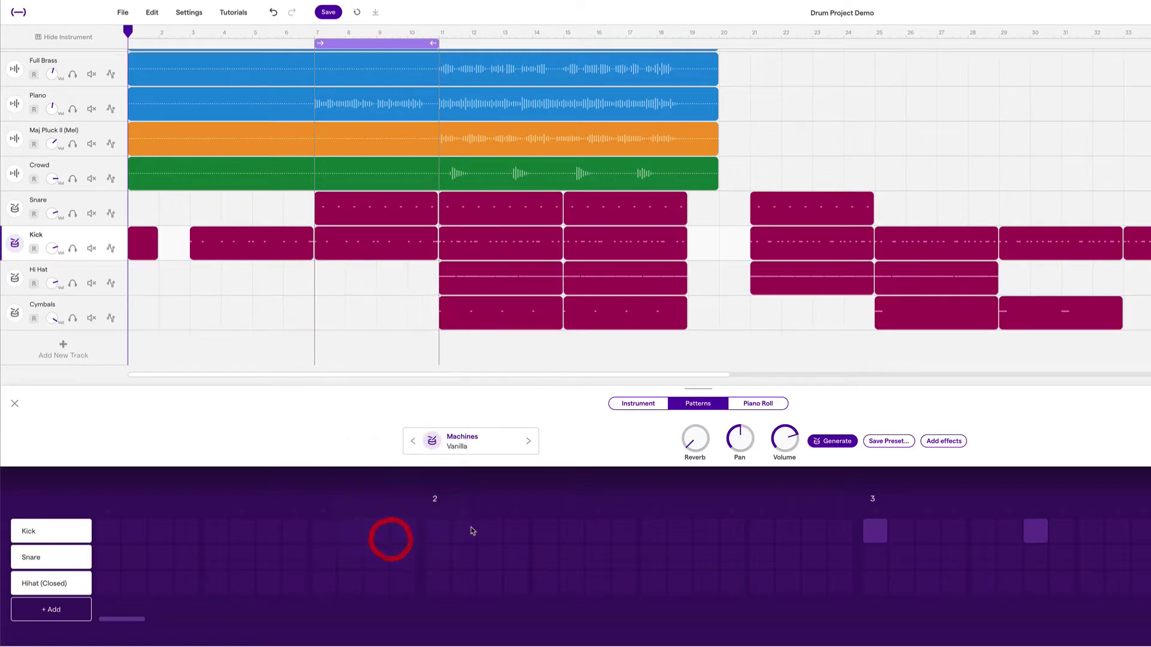
# Create an empty region on the Hi Hat track at bar 7 and extend it through bar 10
pyautogui.click(314, 31)
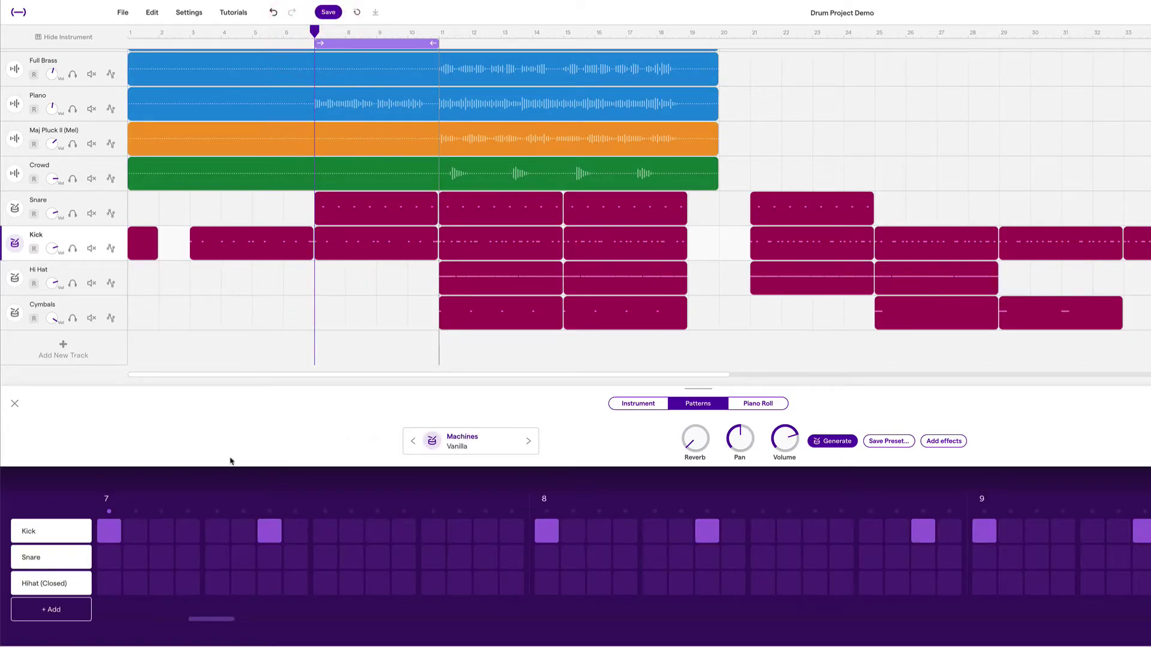
pyautogui.click(88, 269)
pyautogui.rightClick(330, 279)
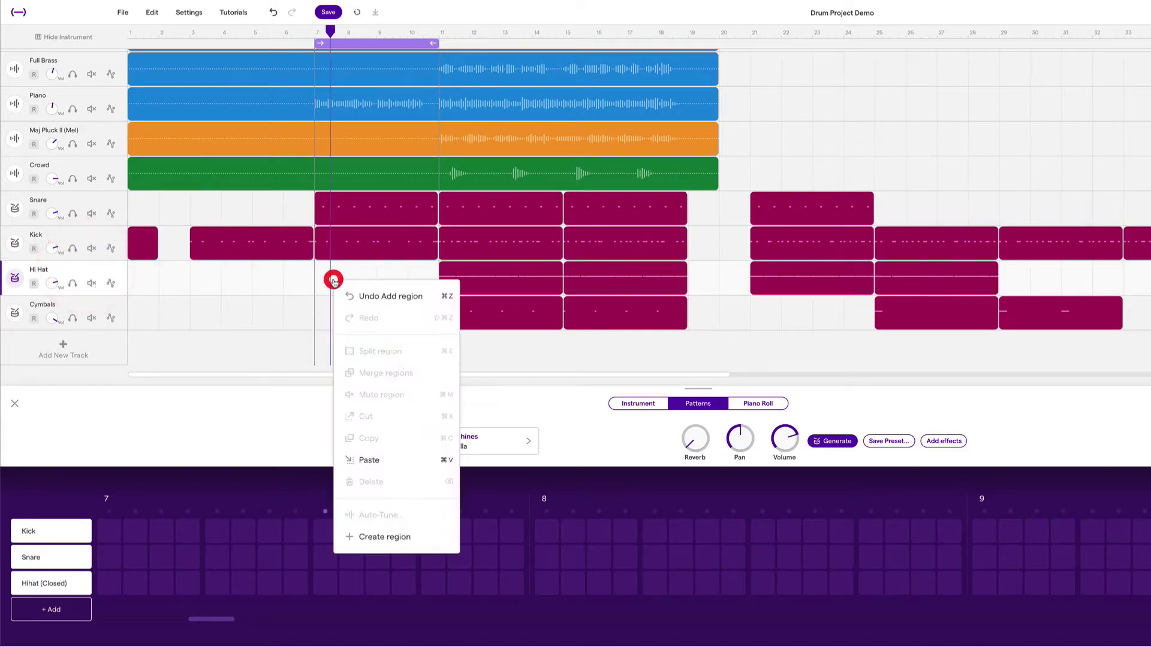
pyautogui.click(389, 542)
pyautogui.moveTo(343, 280); pyautogui.dragTo(437, 273)
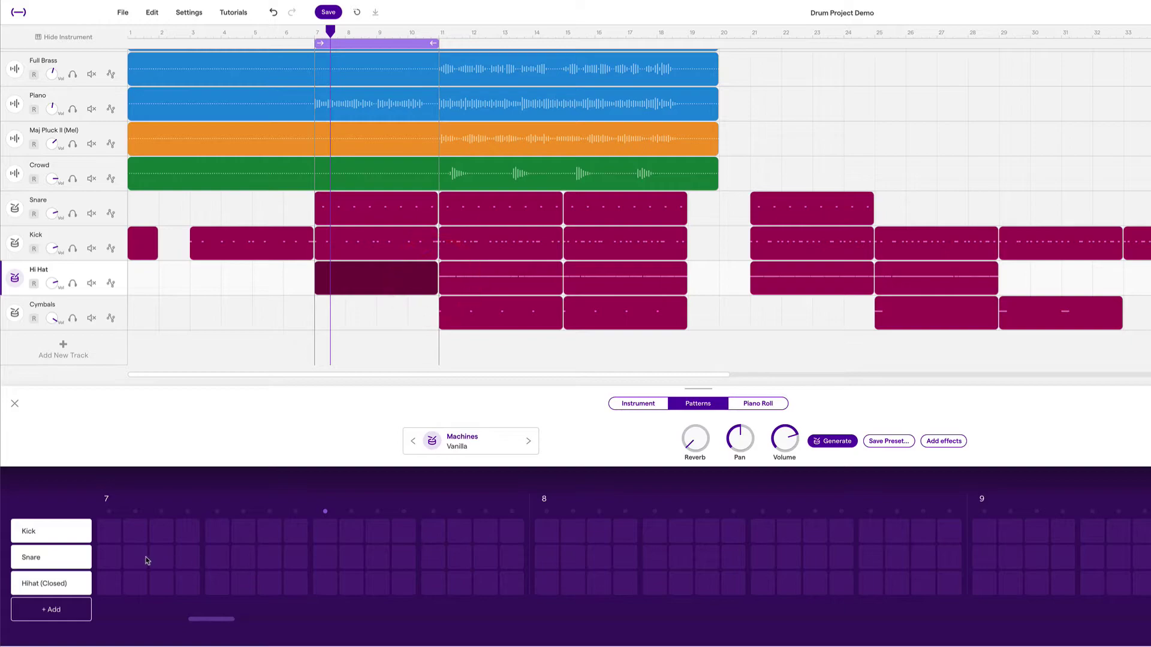
# Add closed hi-hat hits in bar 7 on steps 1, 3, 5, 7, 9, 11 and 13 through 16
pyautogui.click(109, 583)
pyautogui.click(161, 583)
pyautogui.click(217, 583)
pyautogui.click(269, 582)
pyautogui.click(324, 582)
pyautogui.click(376, 583)
pyautogui.click(433, 583)
pyautogui.click(462, 584)
pyautogui.click(511, 583)
# Add closed hi-hat hits in bar 8 on steps 1, 3, 5, 7, 9, 11 and 13 through 16
pyautogui.click(546, 583)
pyautogui.click(599, 583)
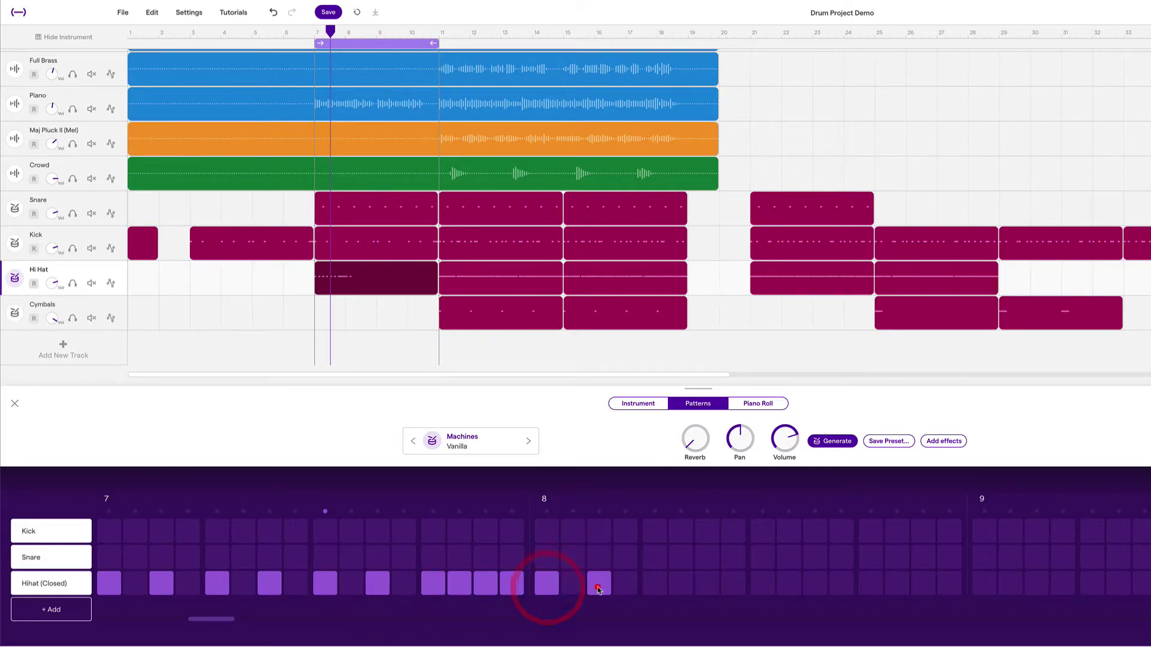
pyautogui.click(662, 585)
pyautogui.click(712, 584)
pyautogui.click(768, 584)
pyautogui.click(819, 584)
pyautogui.click(870, 584)
pyautogui.click(896, 584)
pyautogui.click(923, 584)
pyautogui.click(949, 584)
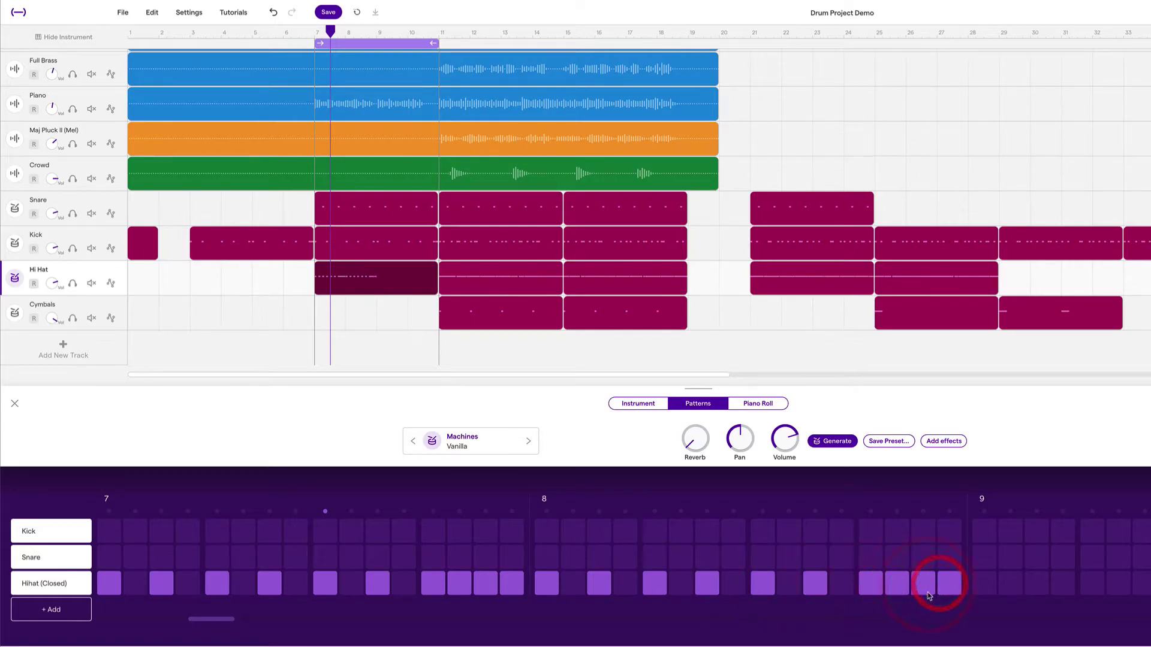
# Remove the closed hi-hat hits on steps 14 and 16 of bar 7, and add hits on every odd step of bar 9
pyautogui.click(512, 585)
pyautogui.hscroll(4, 718, 588)
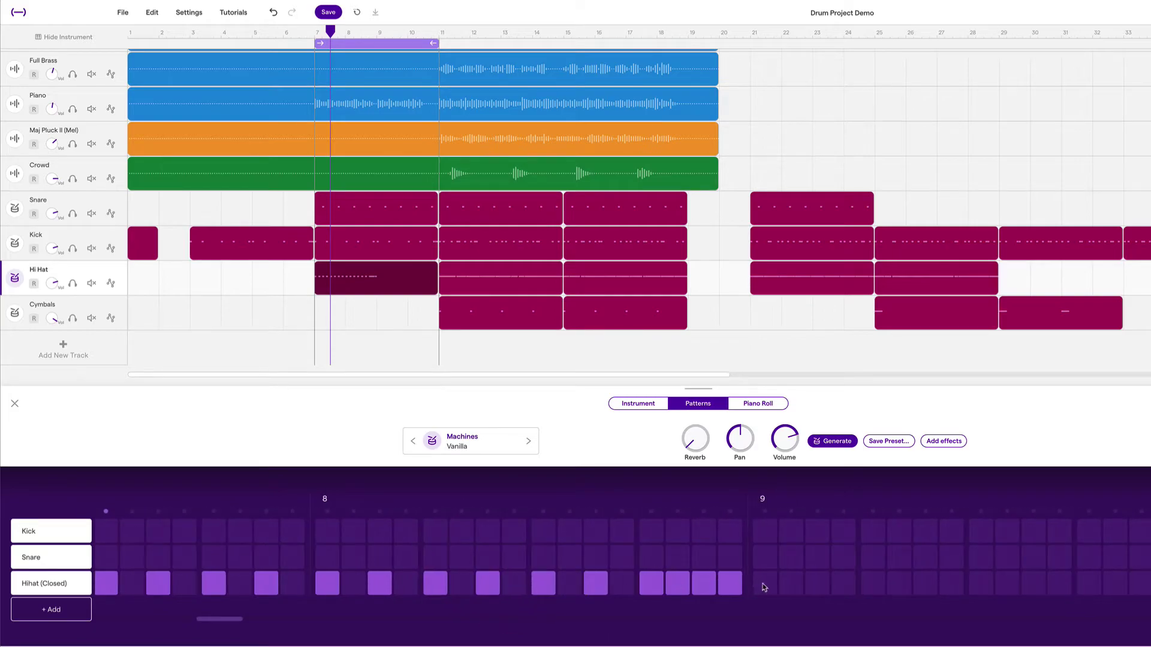
pyautogui.click(819, 585)
pyautogui.click(873, 584)
pyautogui.click(925, 584)
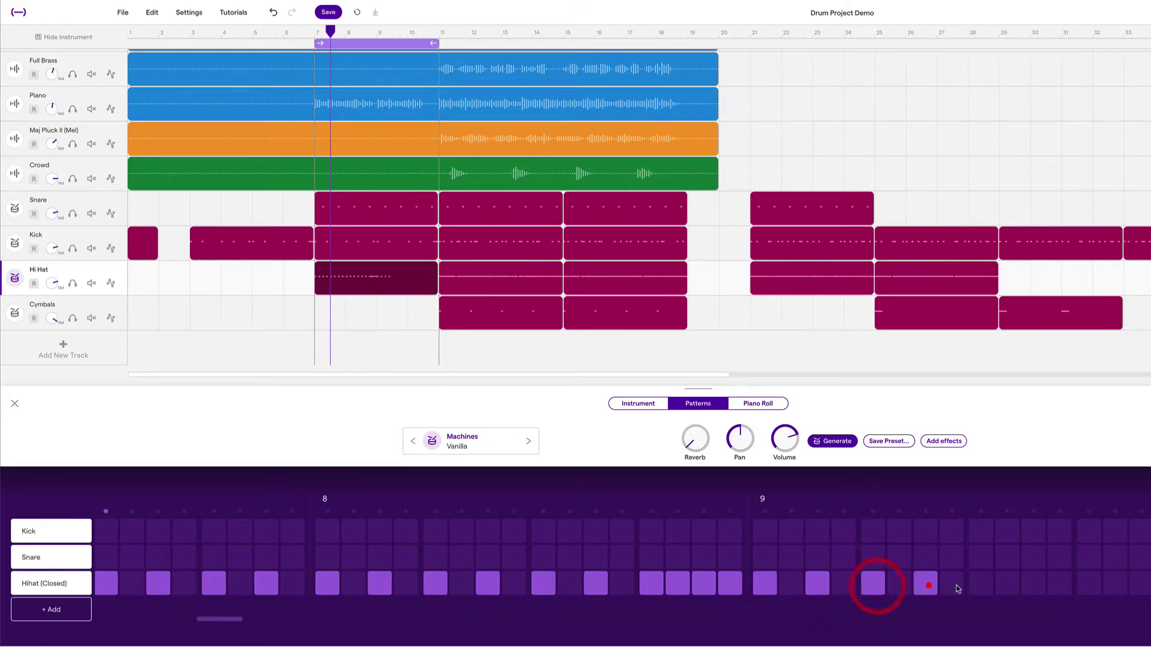
pyautogui.click(983, 584)
pyautogui.click(1033, 584)
pyautogui.click(1089, 585)
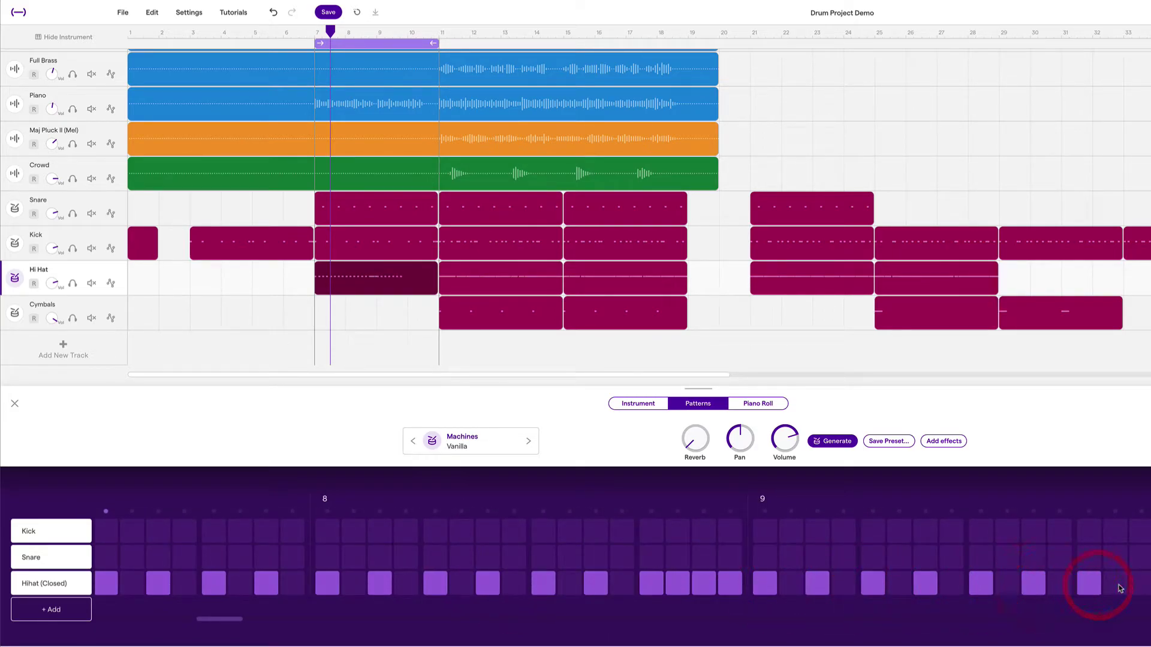
pyautogui.hscroll(3, 1140, 586)
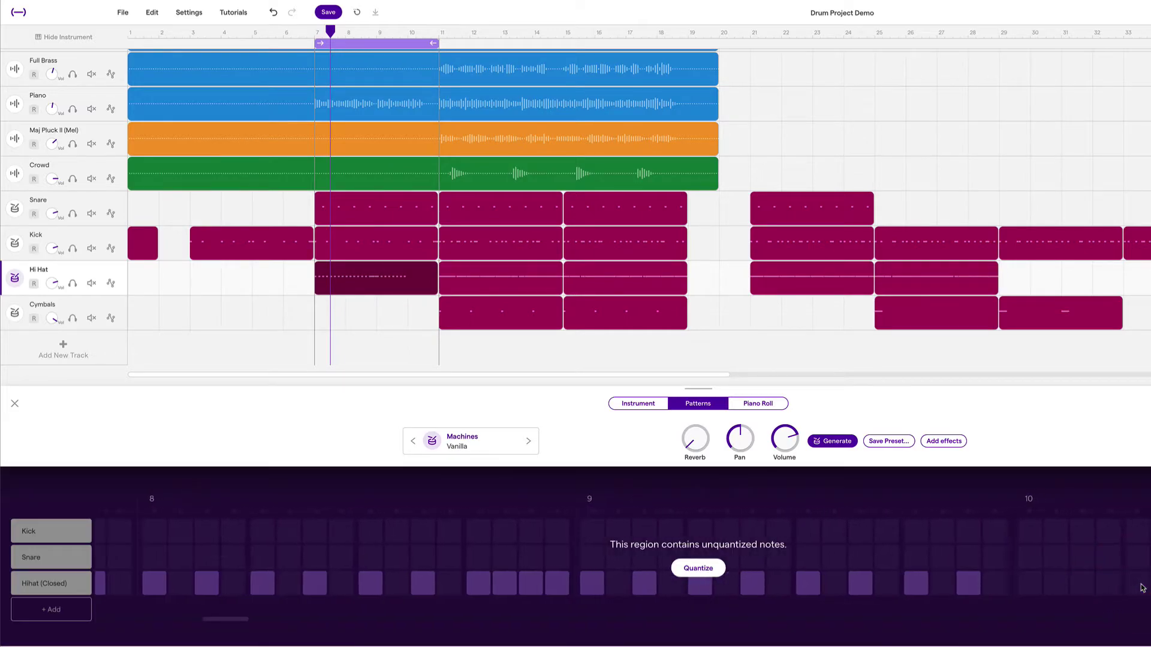
# Return the playhead to bar 7 and move the Hi Hat region at bar 11 out of the way, just past bar 29
pyautogui.moveTo(406, 168)
pyautogui.moveTo(488, 275)
pyautogui.click(314, 30)
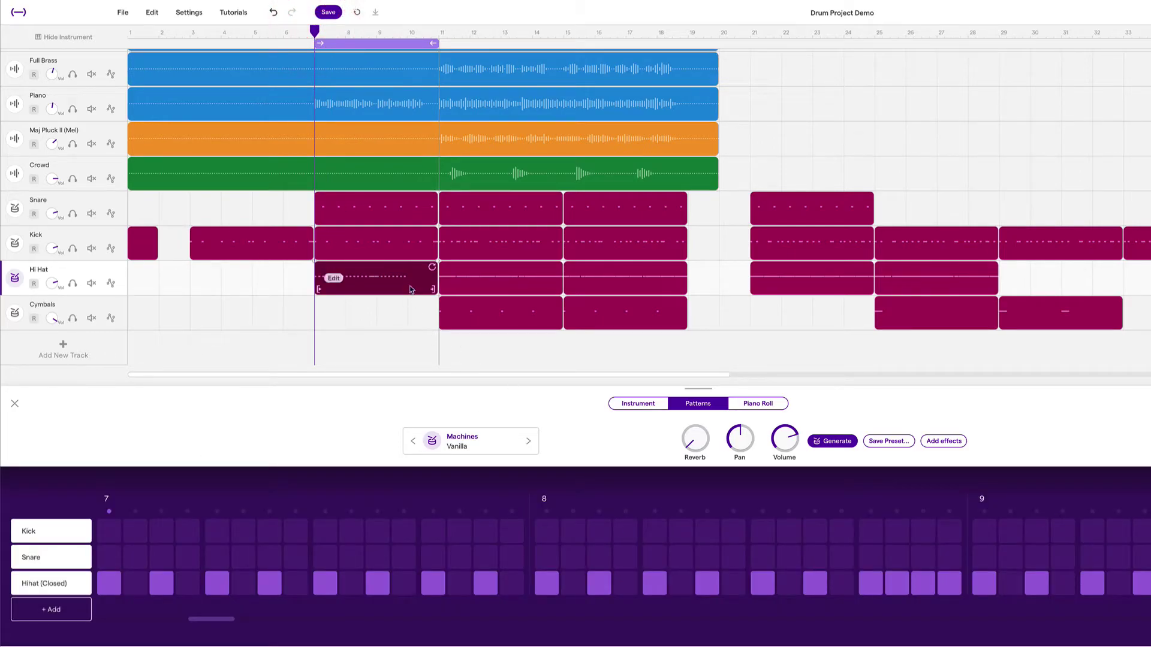
pyautogui.moveTo(515, 278); pyautogui.dragTo(1073, 277)
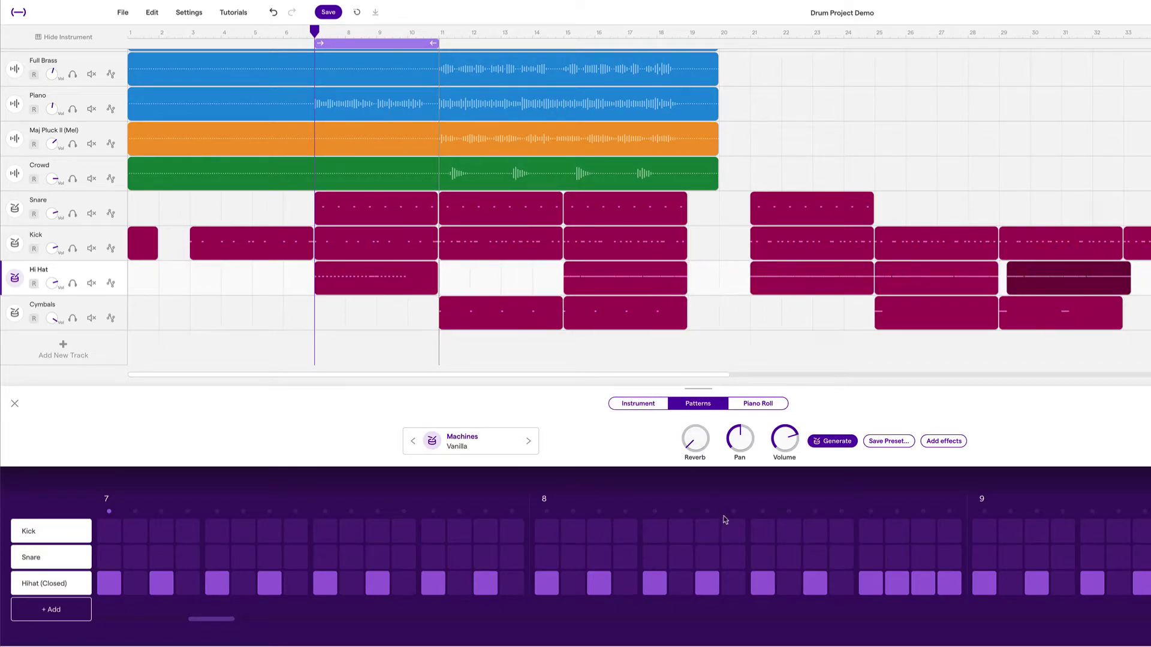
# Add closed hi-hat hits in bar 10 on steps 1, 3, 5, 7, 9, 11 and 13 through 16
pyautogui.hscroll(5, 736, 540)
pyautogui.click(556, 582)
pyautogui.click(607, 583)
pyautogui.click(690, 583)
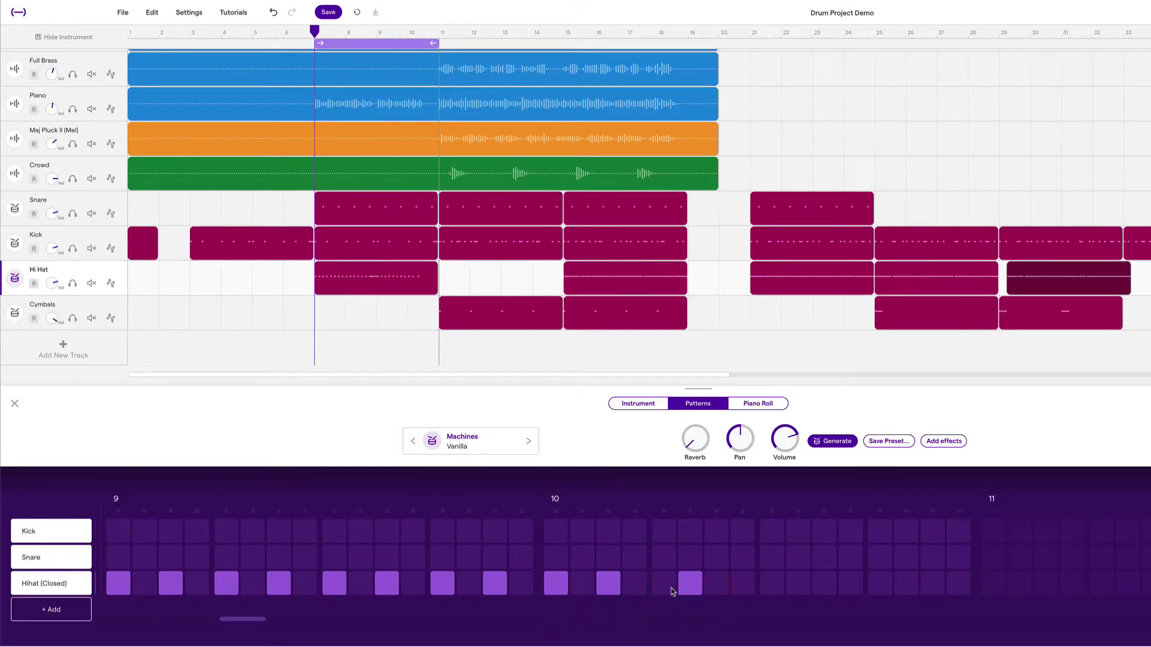
pyautogui.click(663, 583)
pyautogui.click(689, 582)
pyautogui.click(742, 582)
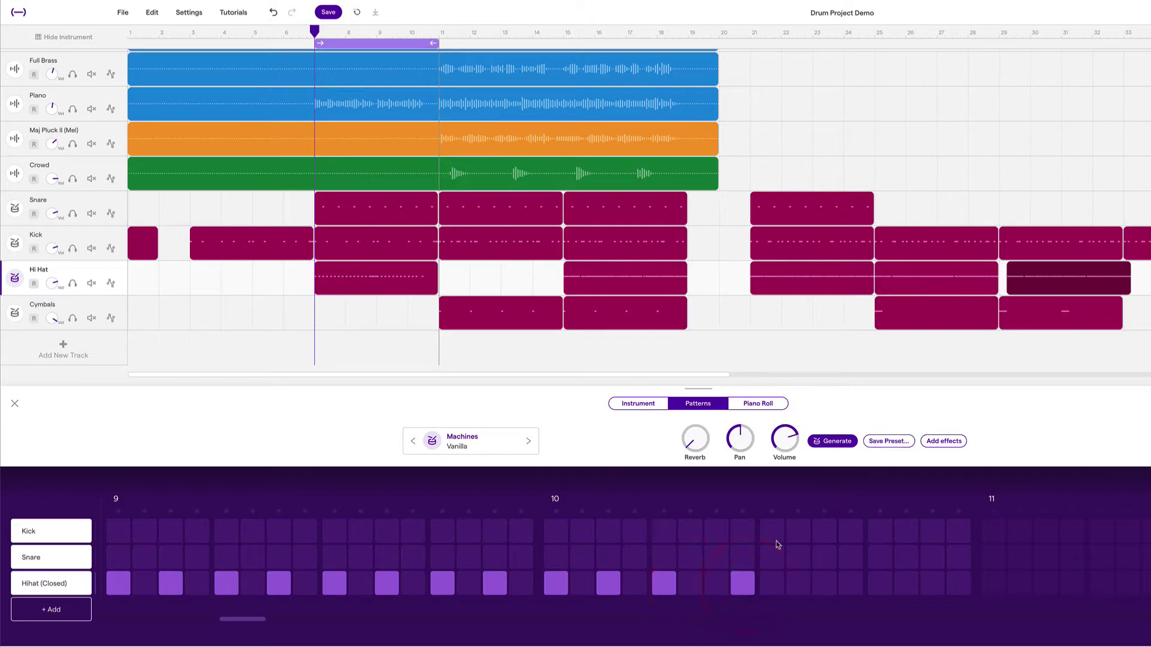
pyautogui.click(717, 584)
pyautogui.click(742, 582)
pyautogui.click(771, 582)
pyautogui.click(824, 583)
pyautogui.click(882, 583)
pyautogui.click(932, 583)
pyautogui.click(958, 582)
pyautogui.click(906, 583)
# Move the Hi Hat region near bar 29 back to bar 11
pyautogui.moveTo(1055, 290)
pyautogui.moveTo(1026, 290); pyautogui.dragTo(487, 288)
pyautogui.click(486, 285)
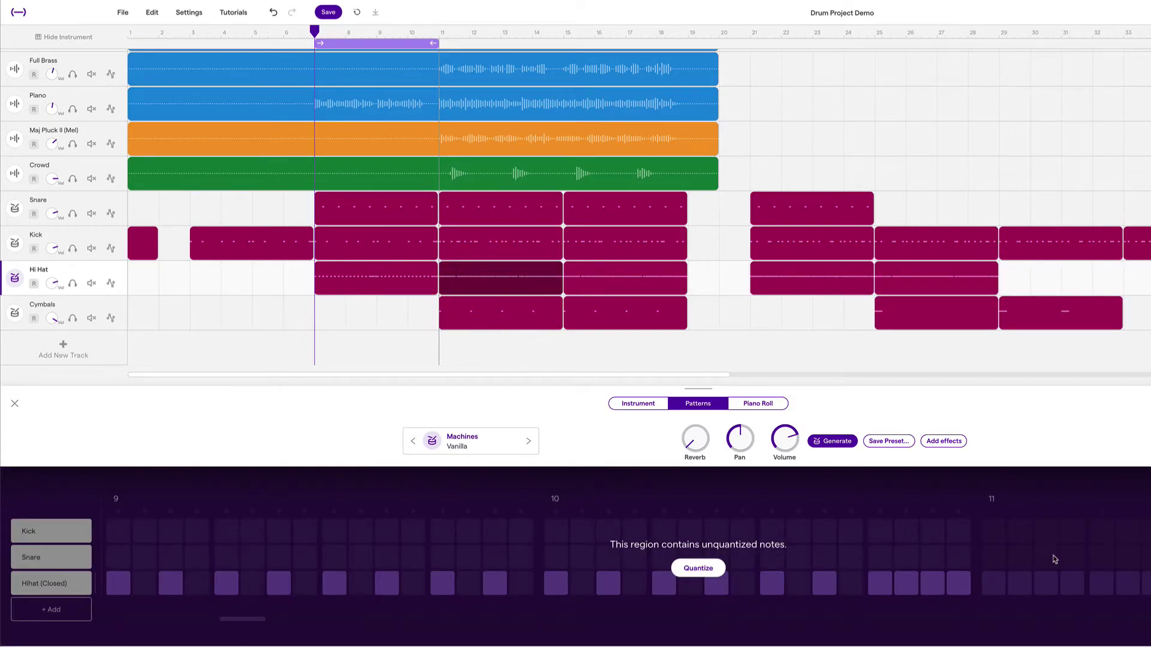
# Play back the Hi Hat pattern from just before bar 7 and stop partway through bar 8
pyautogui.click(485, 515)
pyautogui.click(311, 29)
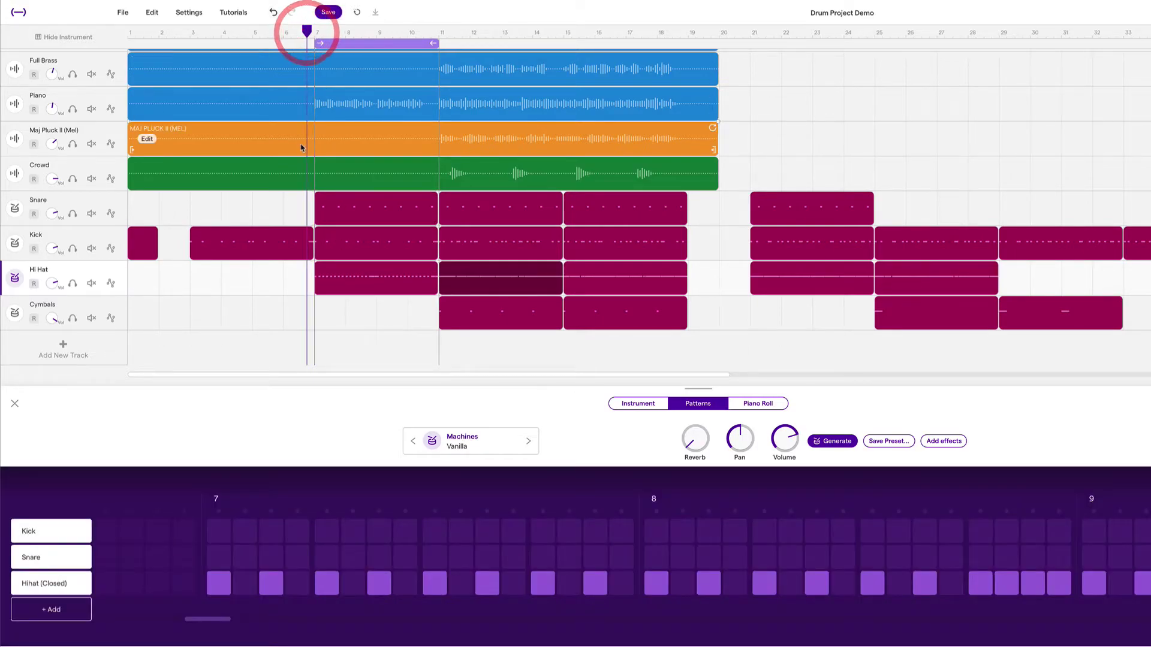
pyautogui.press('space')
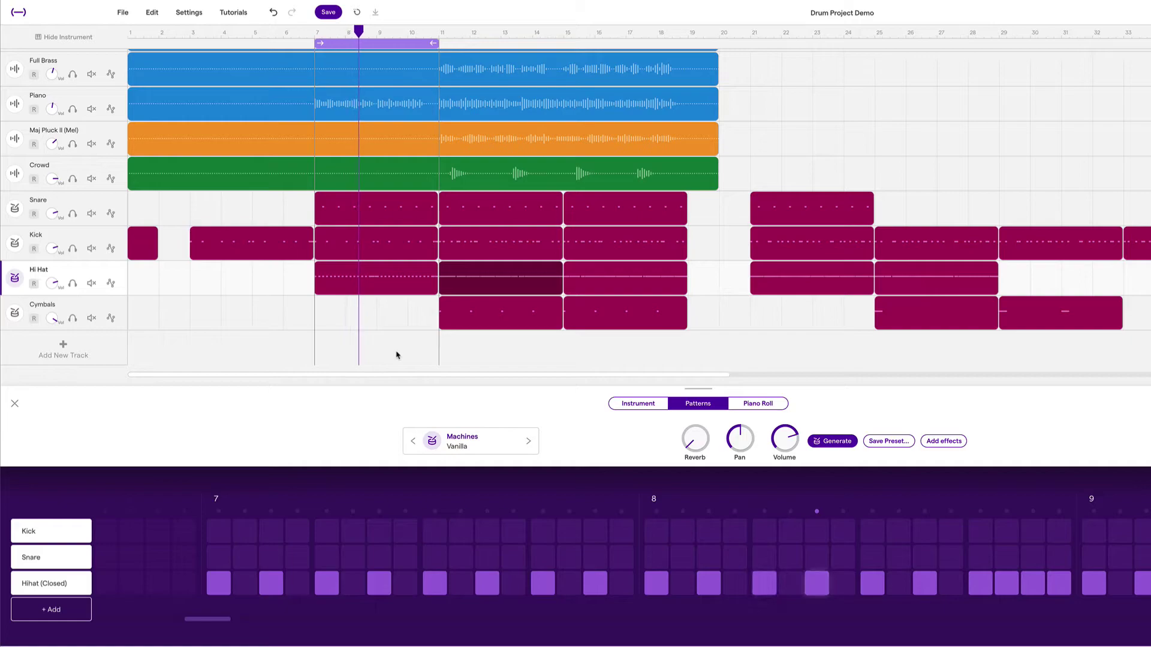
pyautogui.press('space')
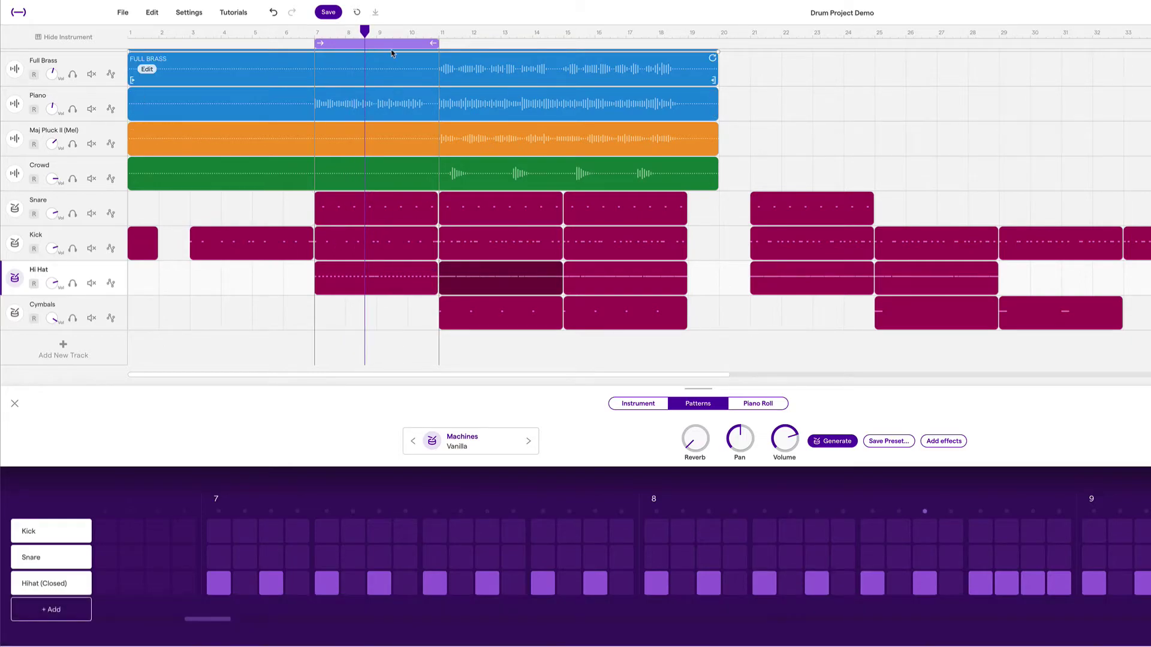
# Turn off the cycle over bars 7 to 10 and delete the one-bar Kick region at bar 1
pyautogui.click(395, 47)
pyautogui.hotkey('shift', 'Return')
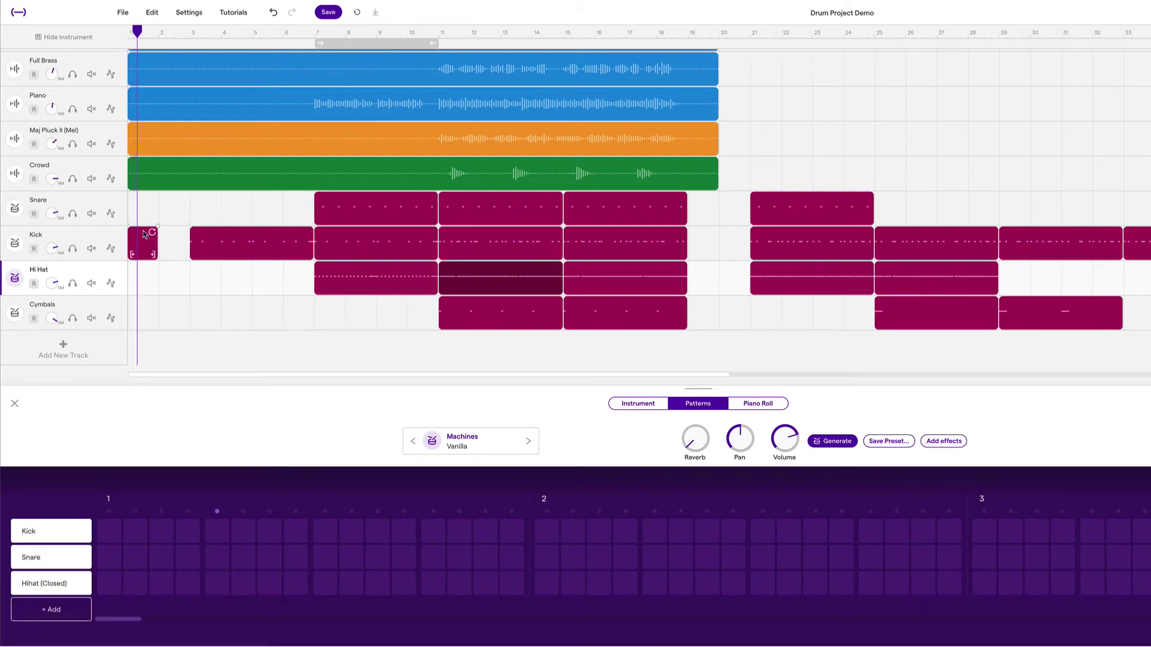
pyautogui.click(144, 236)
pyautogui.press('BackSpace')
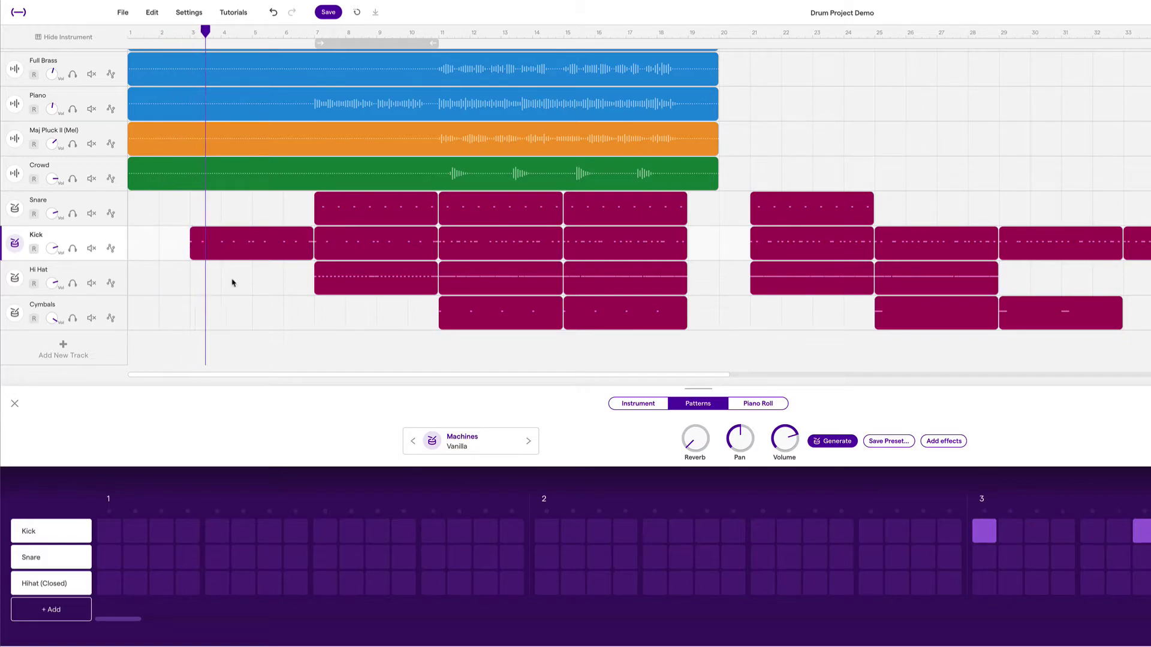
# Close the pattern editor and listen to the full arrangement, stopping around bar 13
pyautogui.click(15, 403)
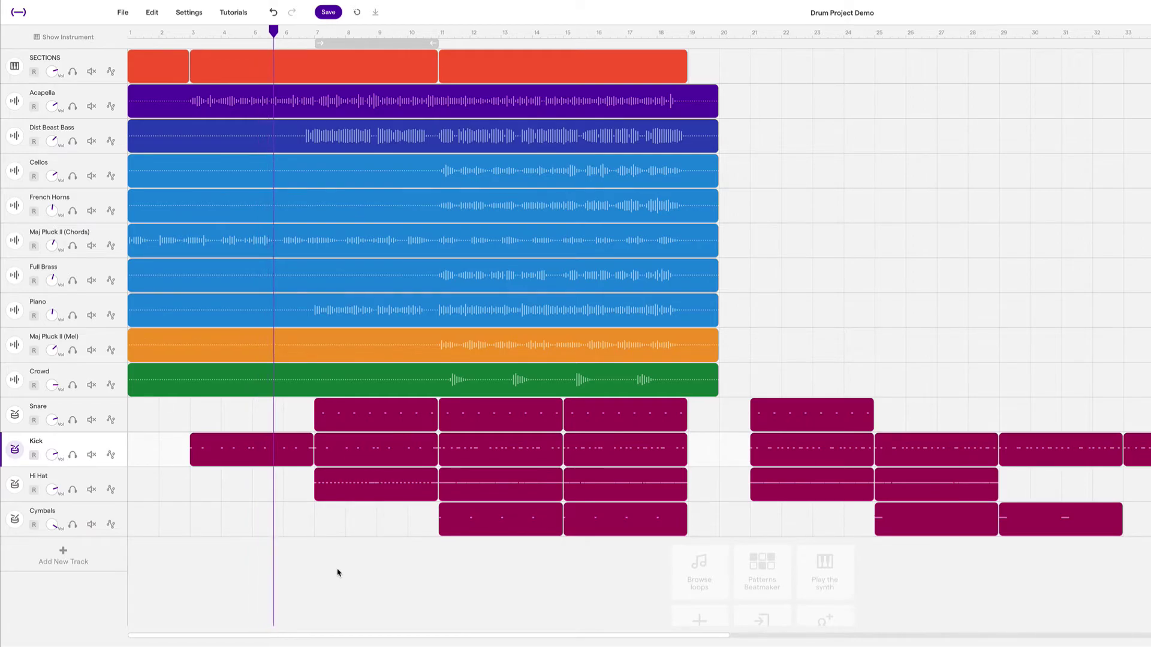
pyautogui.click(296, 457)
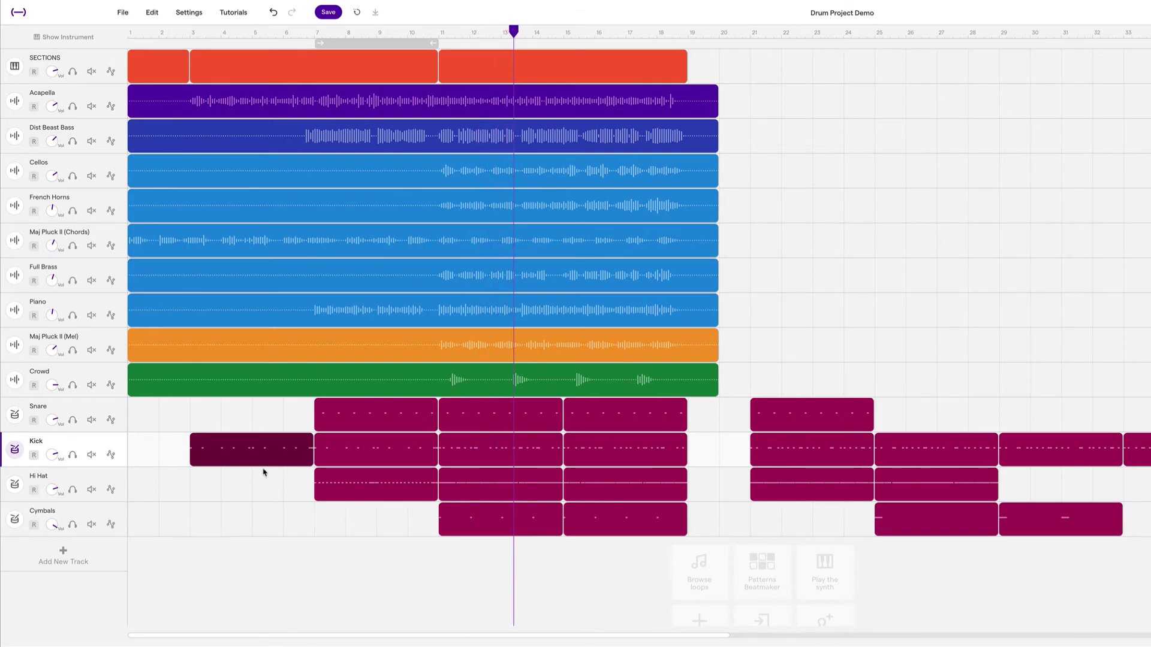
pyautogui.press('space')
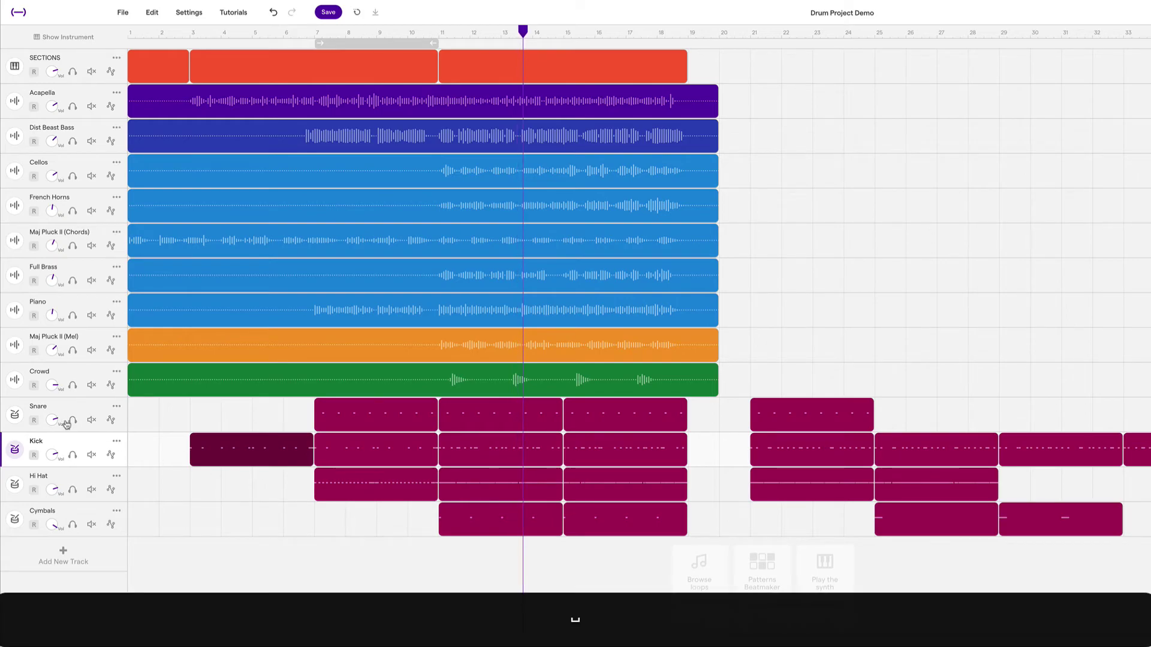
# Solo the Snare, Kick, Hi Hat and Cymbals tracks
pyautogui.click(72, 420)
pyautogui.click(73, 455)
pyautogui.click(72, 490)
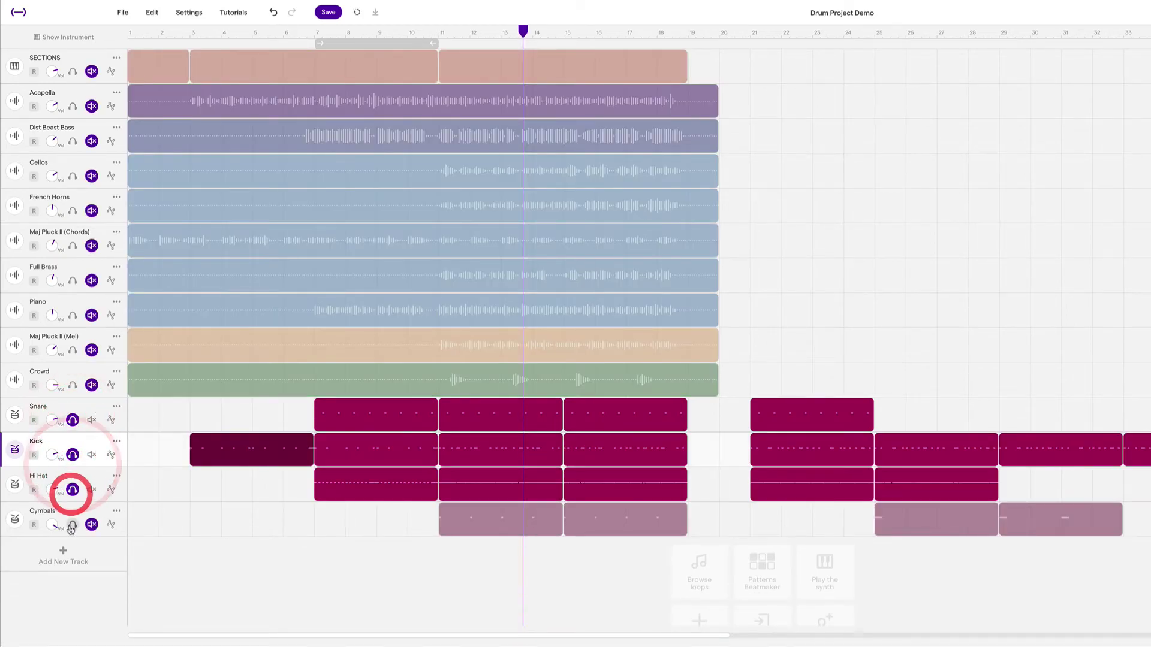
pyautogui.click(73, 525)
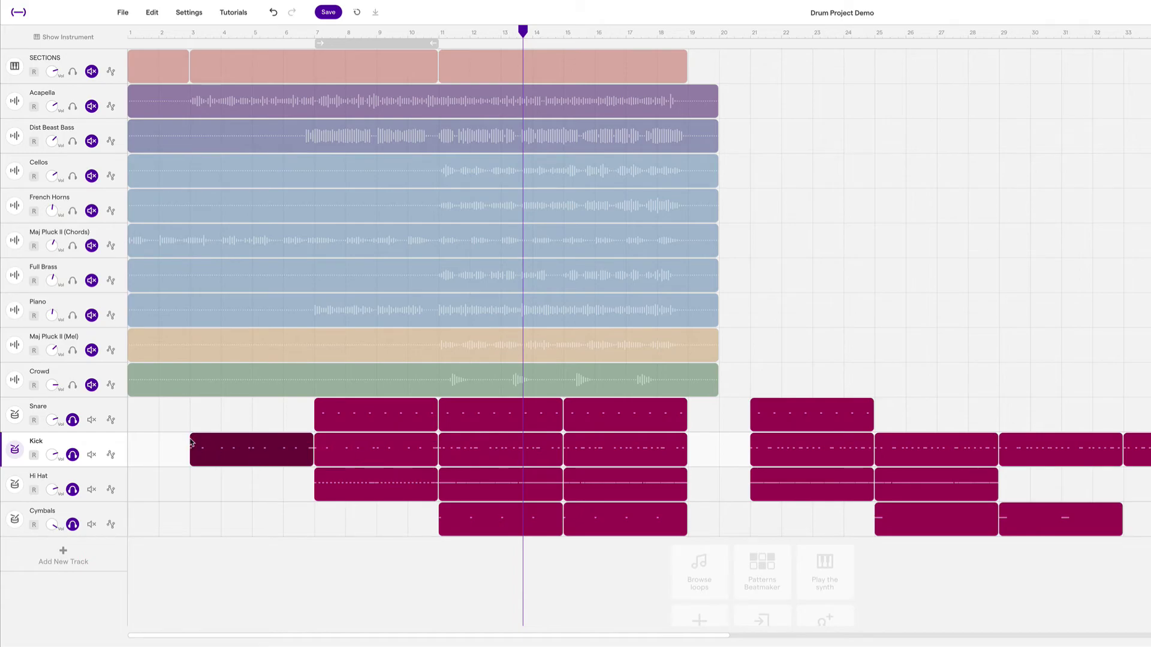
# Play the soloed drums section by section, starting from bar 3, bar 7 and bar 11
pyautogui.moveTo(167, 34); pyautogui.dragTo(111, 34)
pyautogui.press('space')
pyautogui.click(194, 36)
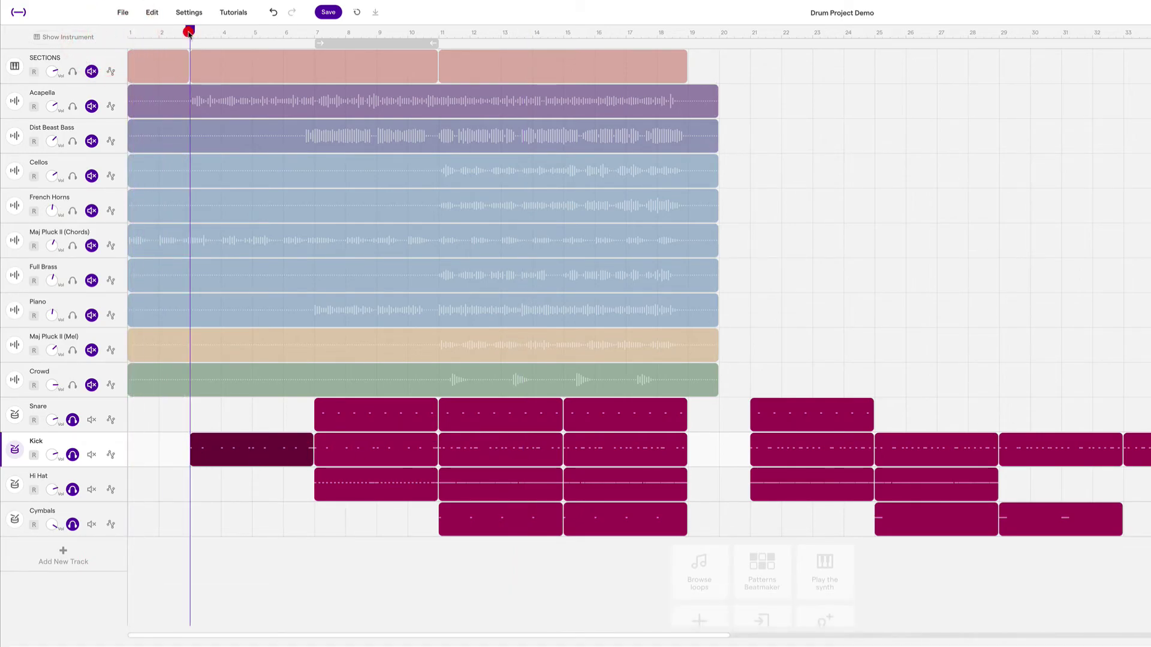
pyautogui.click(314, 32)
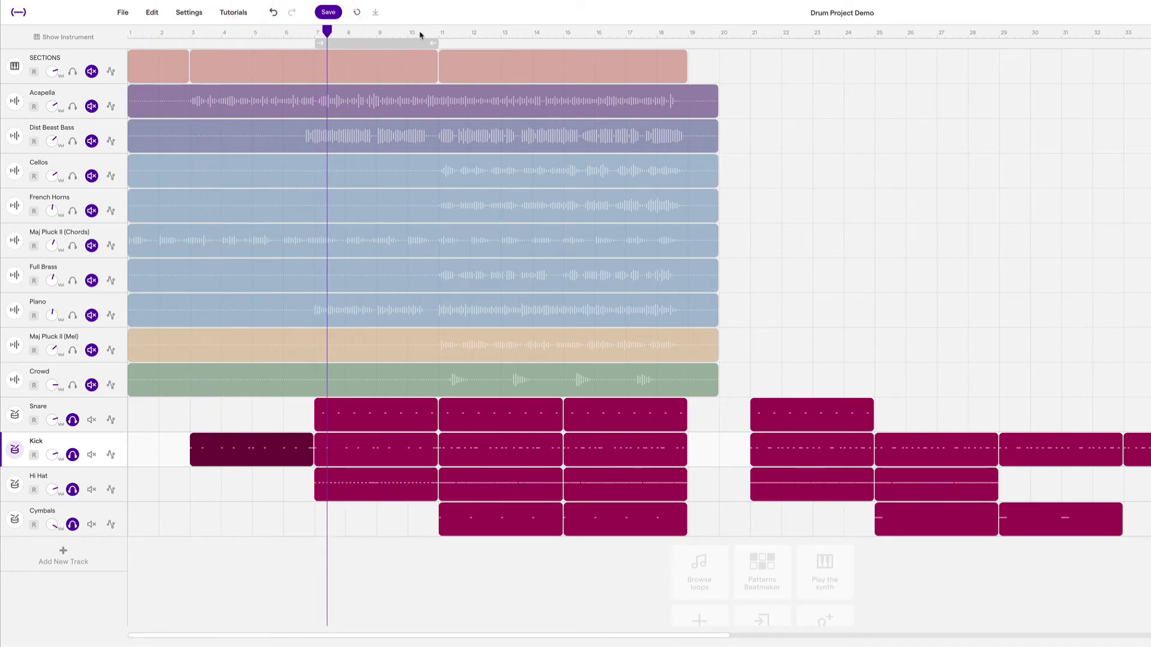
pyautogui.click(439, 31)
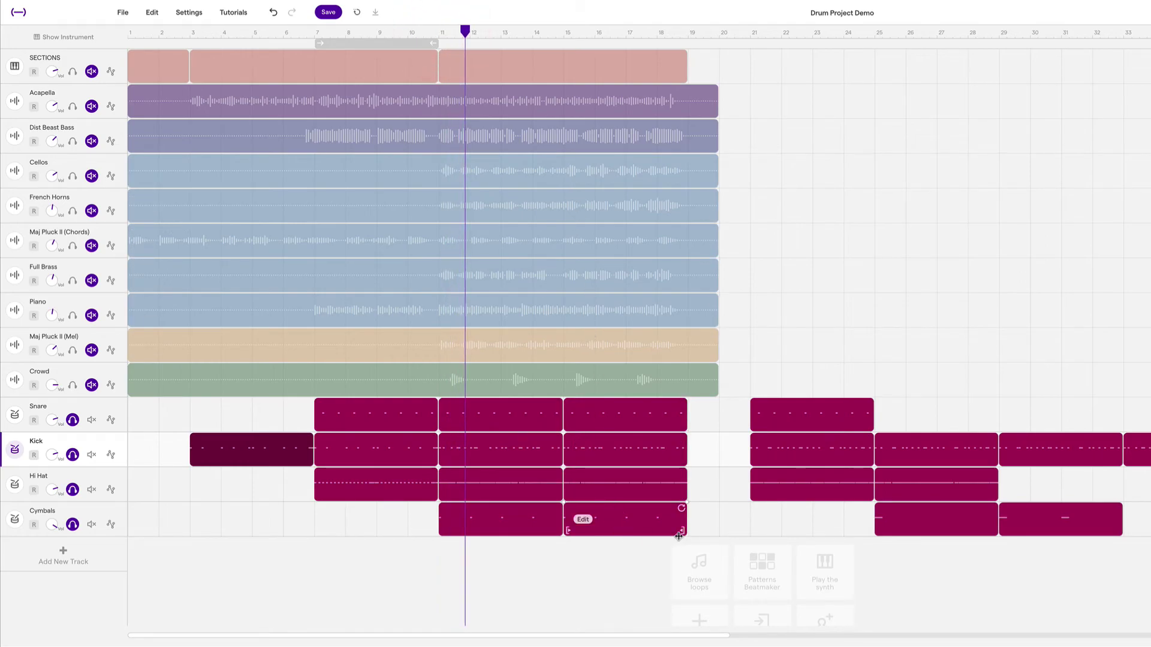
# Unsolo the Snare, Kick, Hi Hat and Cymbals tracks
pyautogui.click(73, 420)
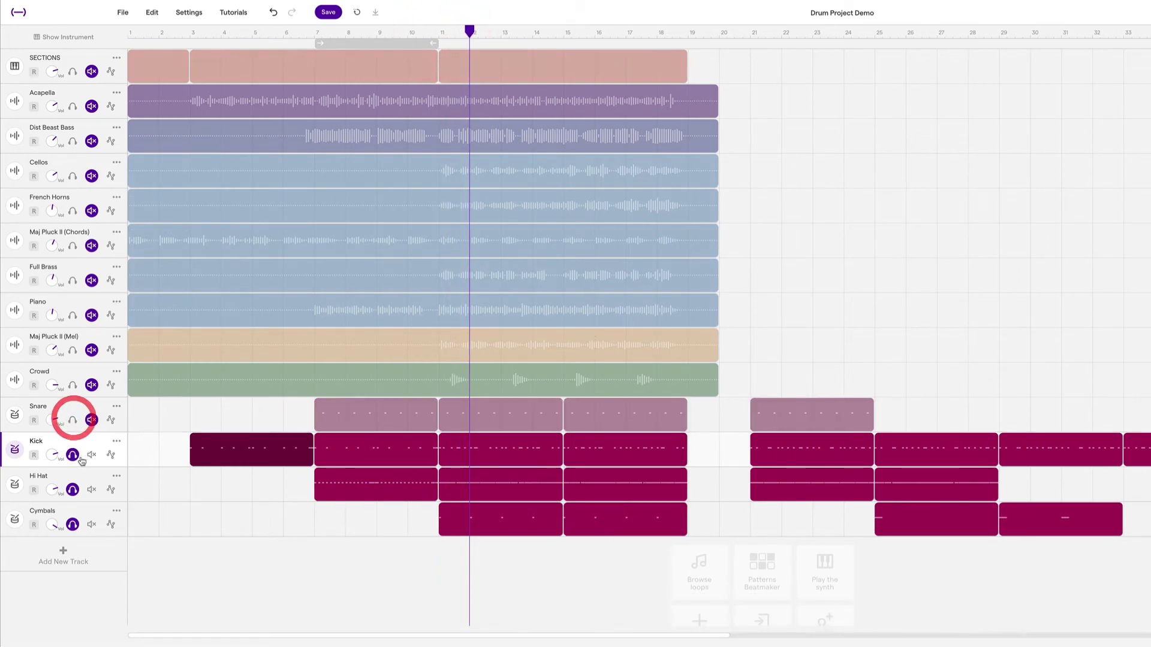
pyautogui.click(72, 455)
pyautogui.click(72, 490)
pyautogui.click(73, 524)
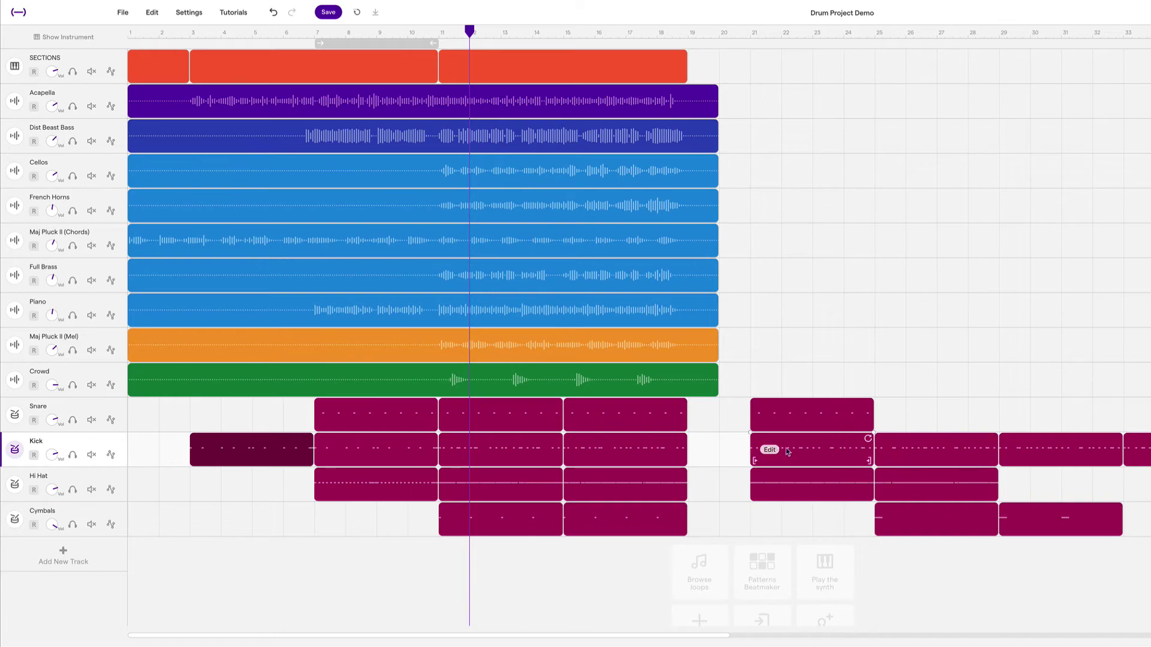
# Open the Kick region at bar 11 in the pattern editor, examine its hits, and close the editor
pyautogui.moveTo(804, 385); pyautogui.dragTo(1062, 526)
pyautogui.hscroll(-3, 686, 506)
pyautogui.click(483, 456)
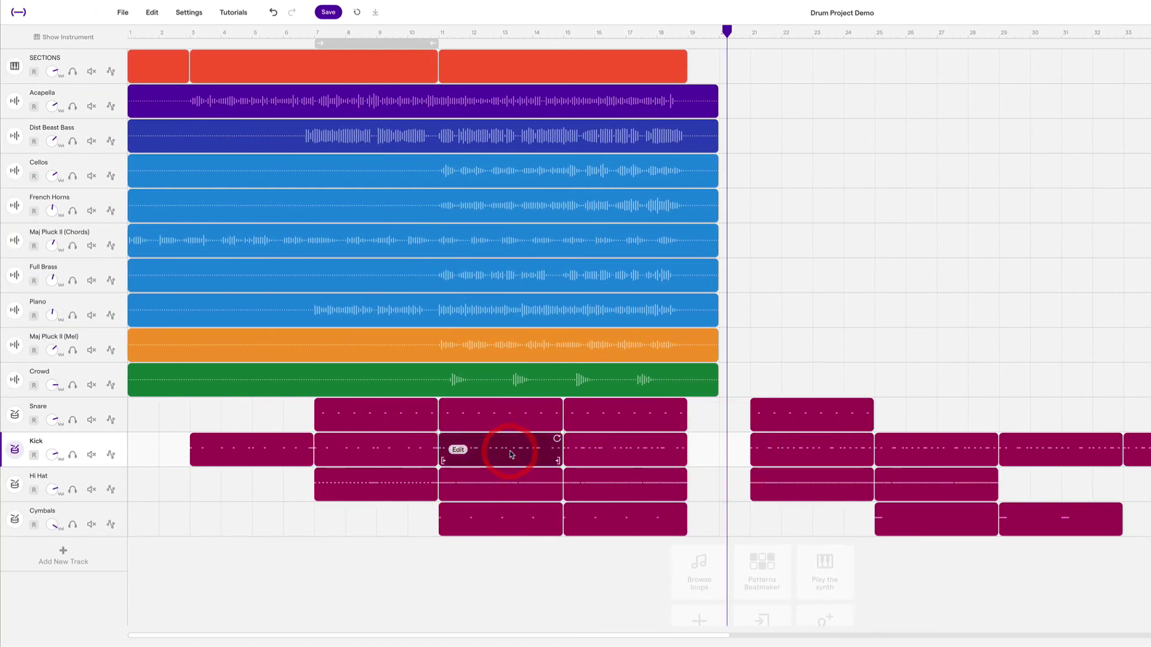
pyautogui.doubleClick(499, 453)
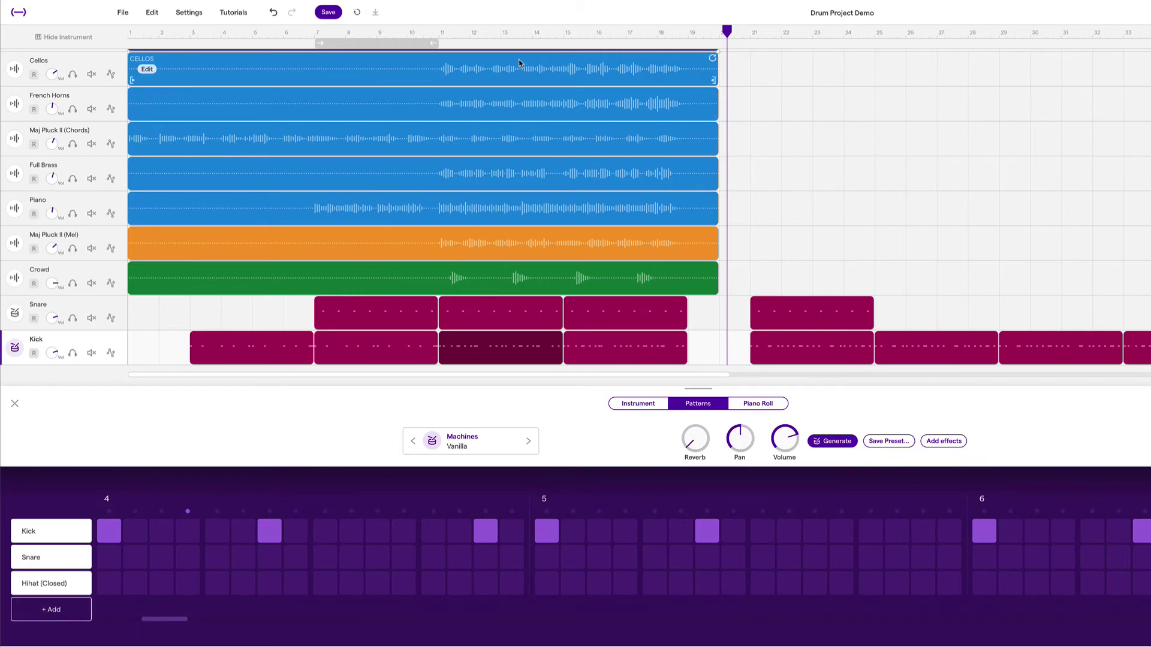
pyautogui.click(13, 405)
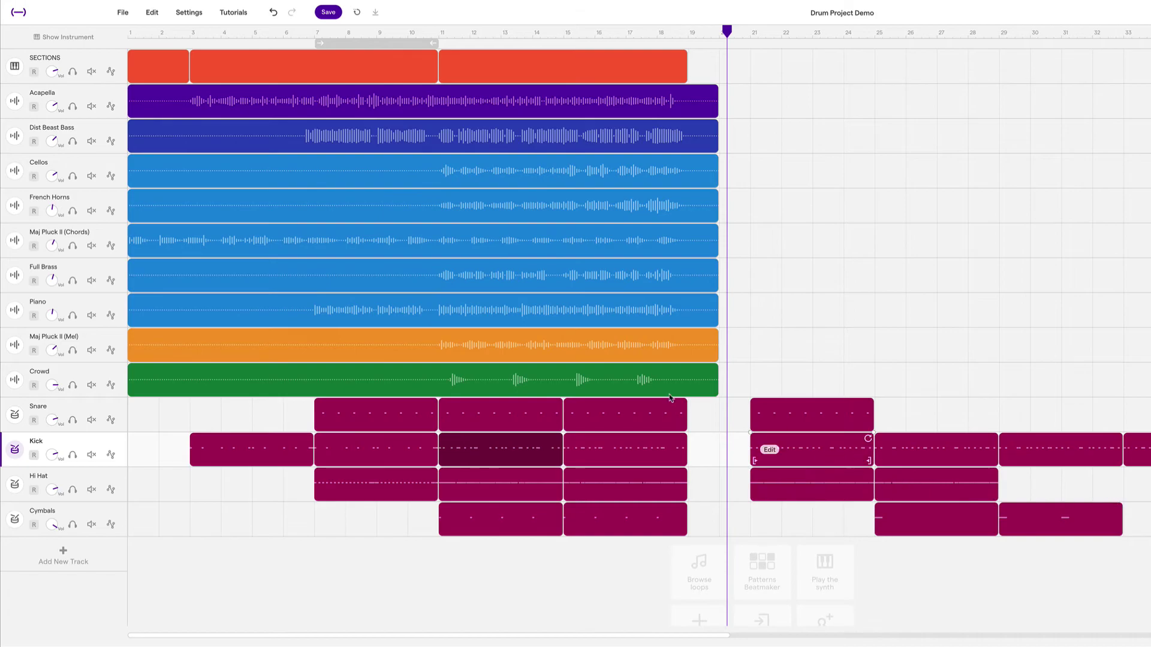
pyautogui.click(823, 451)
pyautogui.rightClick(768, 452)
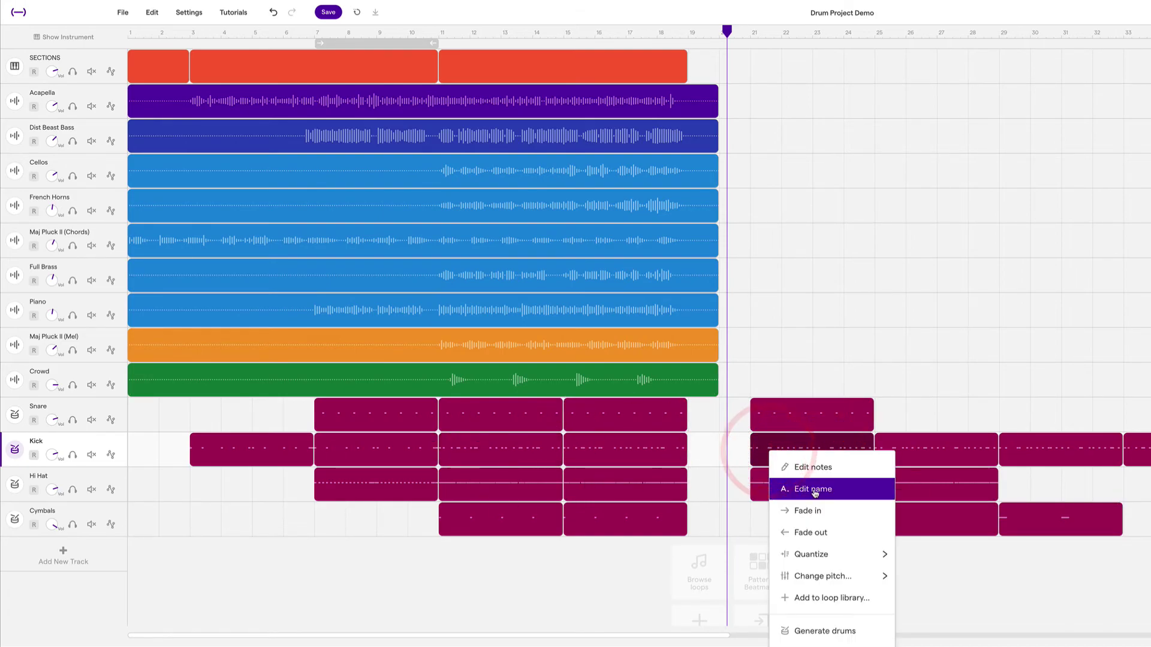
pyautogui.click(798, 441)
pyautogui.rightClick(775, 457)
pyautogui.click(809, 486)
pyautogui.click(689, 335)
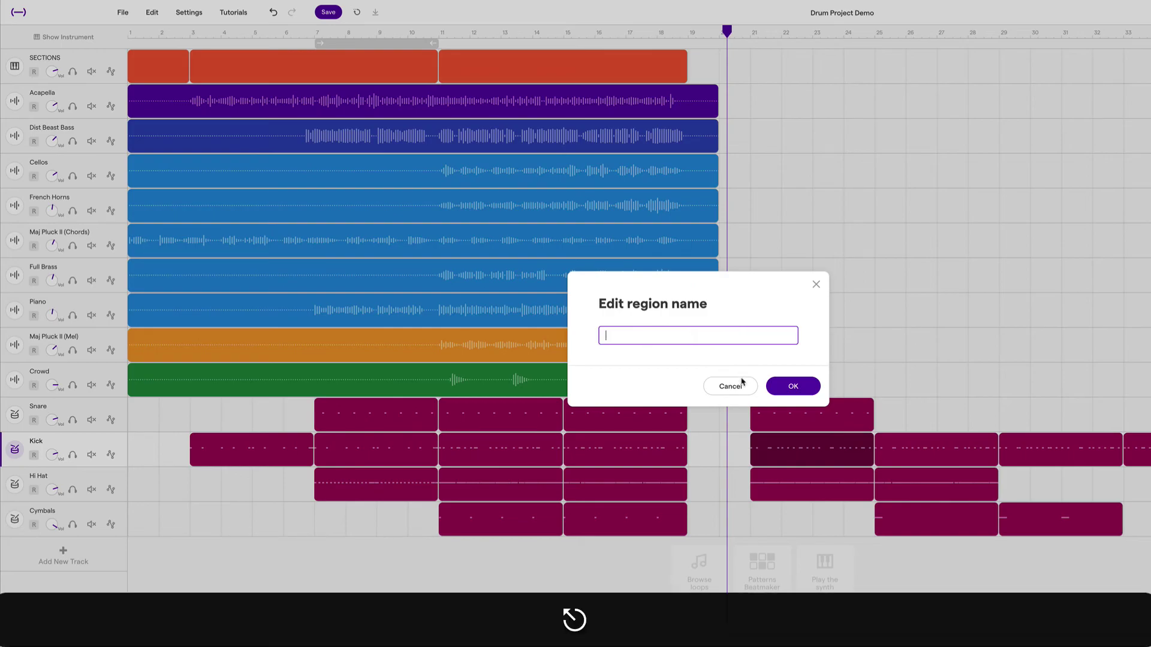
pyautogui.click(730, 386)
# Rename the Kick region at bar 21 to "Heaviest kick"
pyautogui.rightClick(767, 452)
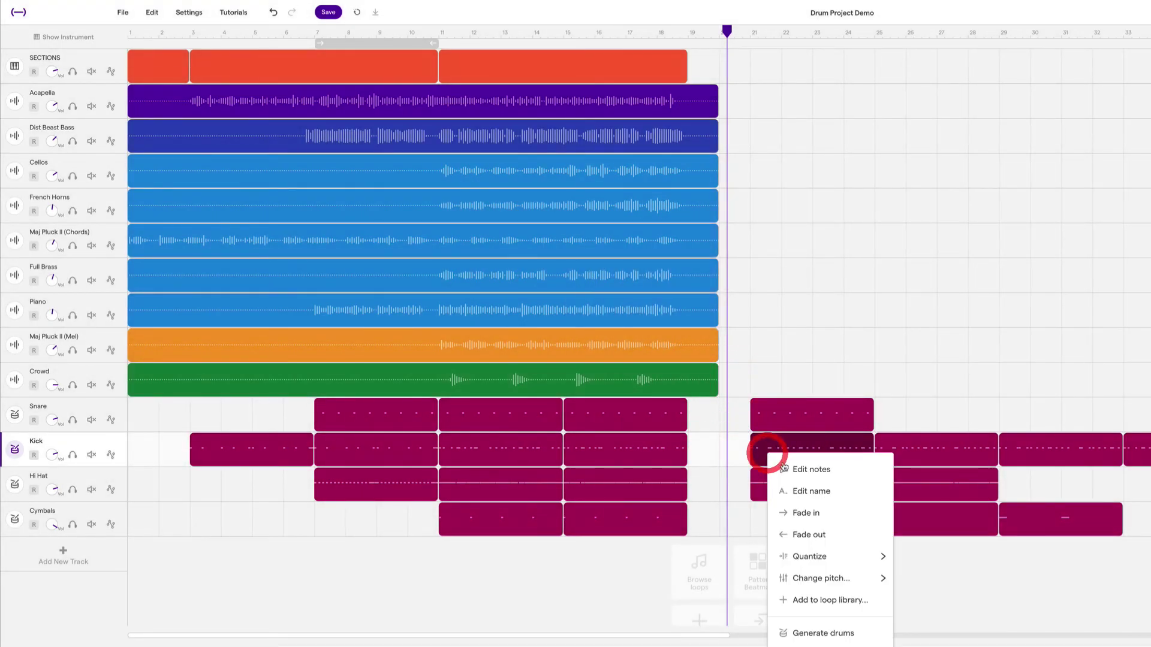
pyautogui.click(809, 490)
pyautogui.click(682, 339)
pyautogui.click(682, 342)
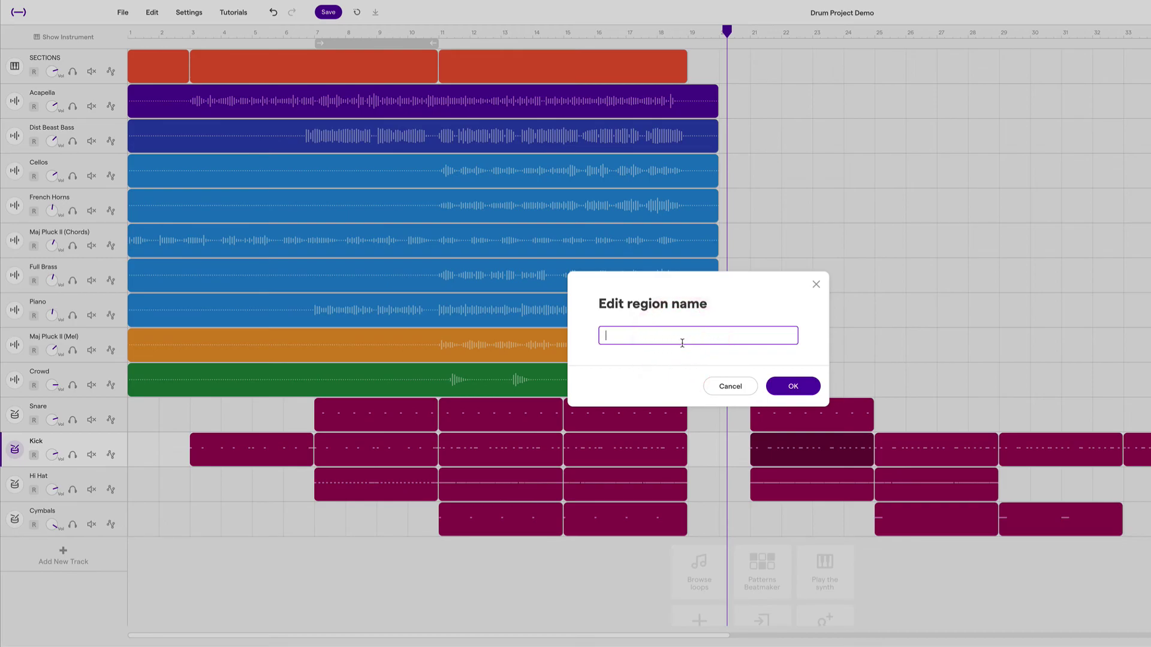
pyautogui.write('Heav')
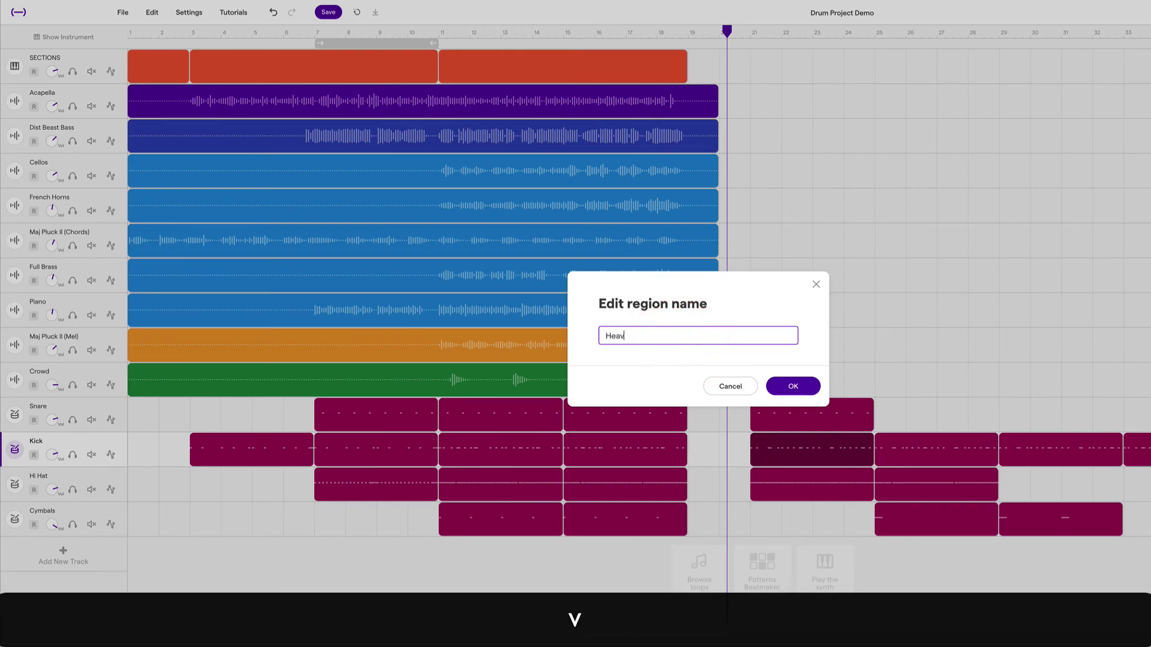
pyautogui.write('iest kick')
pyautogui.press('Return')
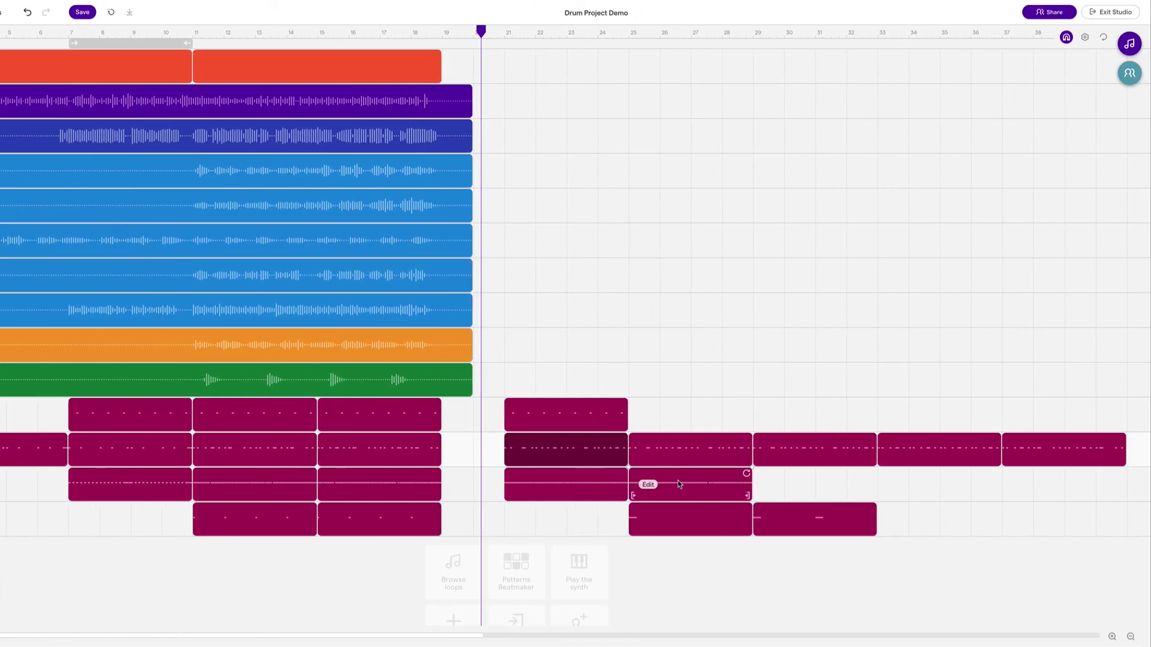
# Open the Hi Hat region at bar 21, examine its notes in the Piano Roll, and close the editor
pyautogui.click(557, 484)
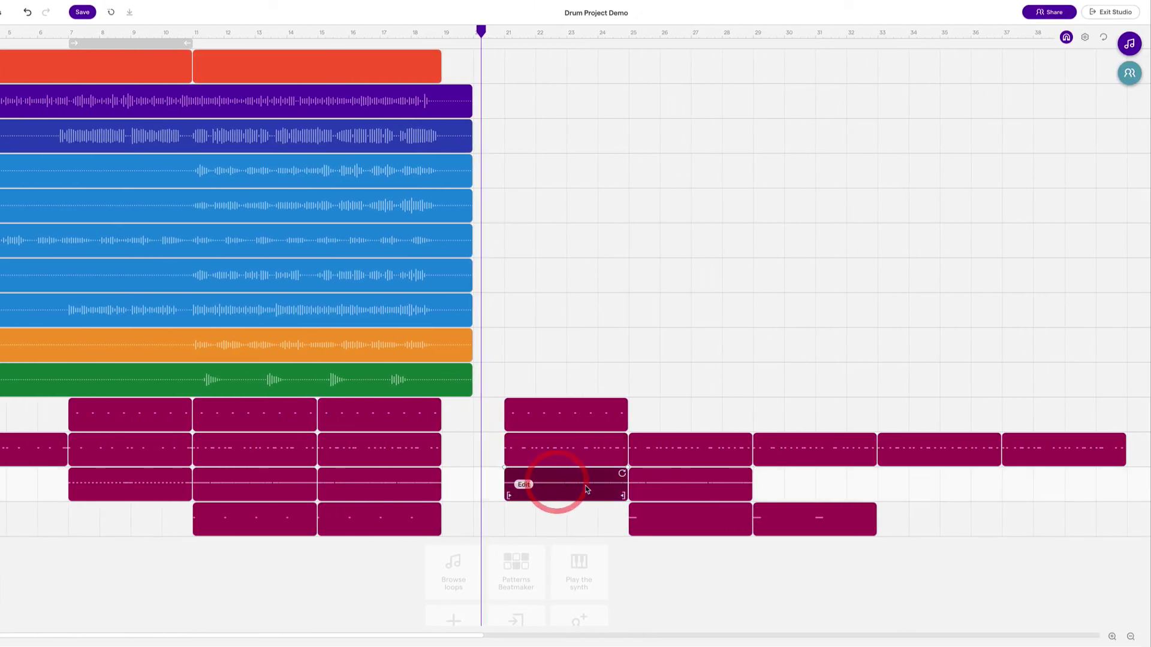
pyautogui.doubleClick(585, 486)
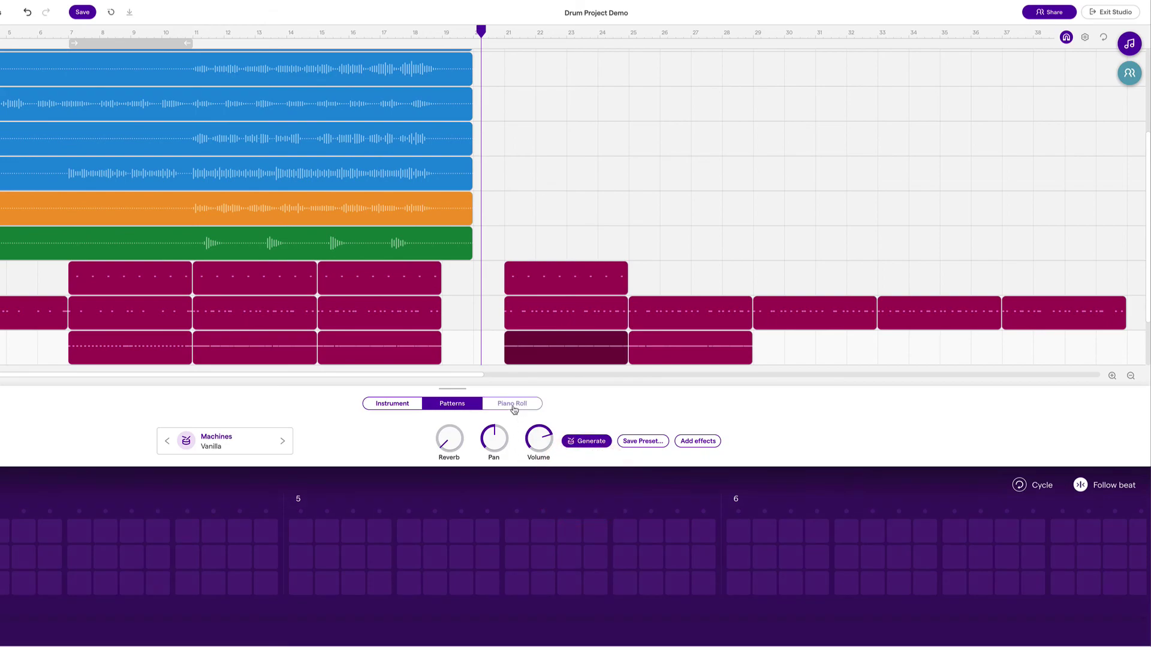
pyautogui.click(513, 405)
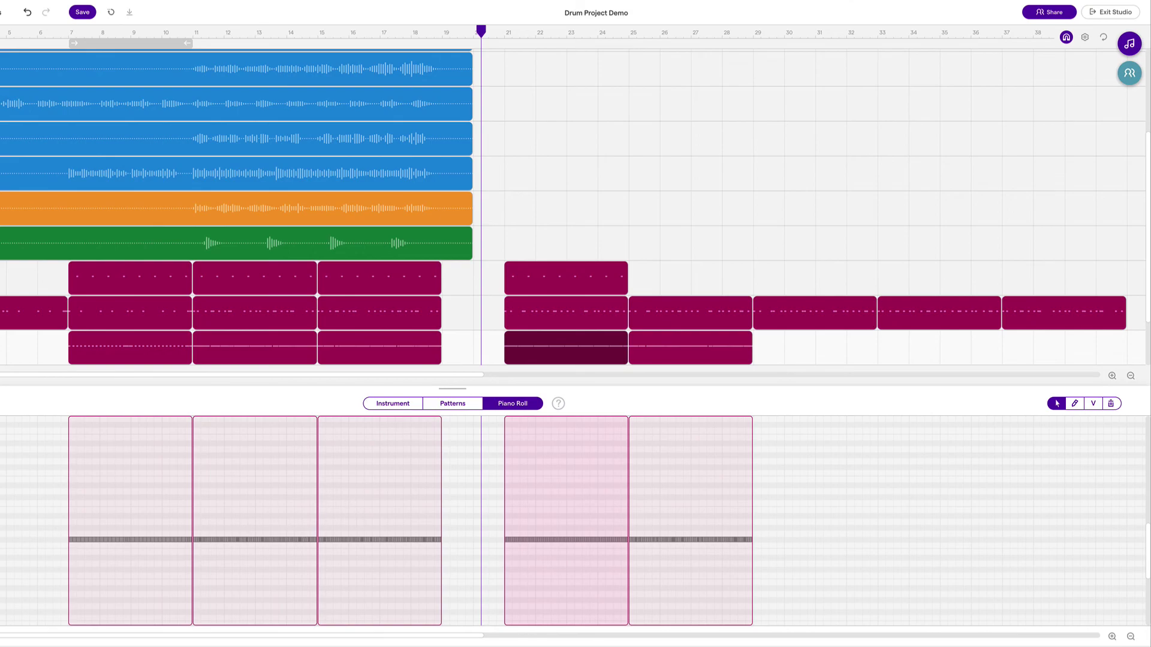
pyautogui.press('Escape')
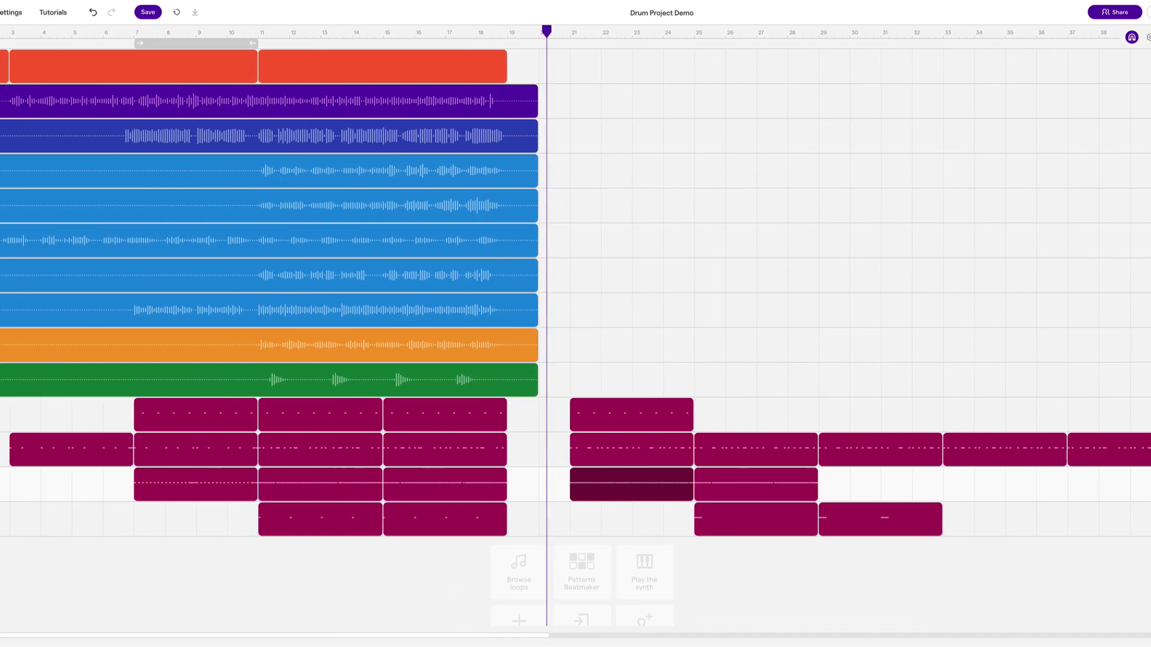
# Open the Snare track's name for editing, view the track's color choices, and leave without picking one
pyautogui.click(39, 409)
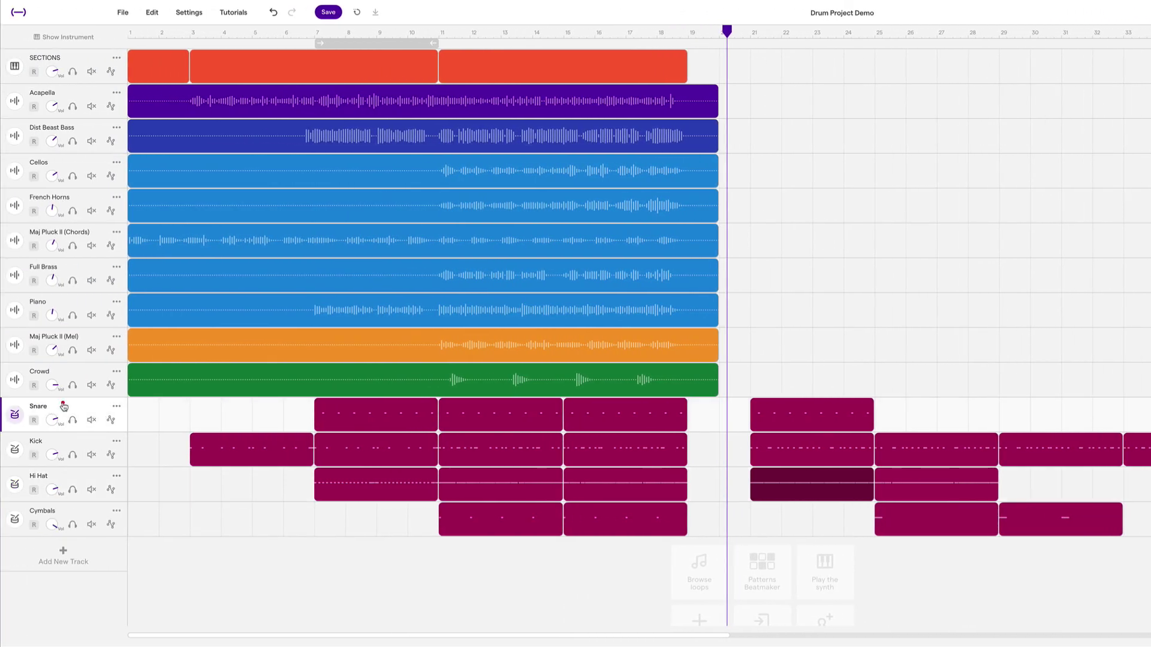
pyautogui.click(37, 409)
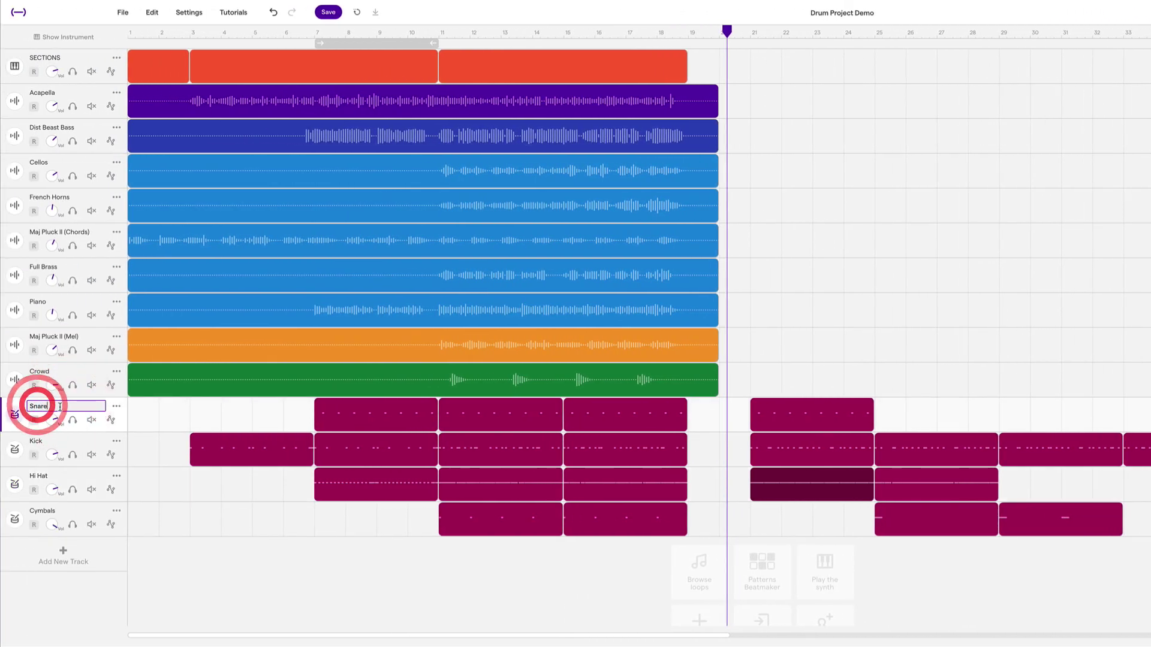
pyautogui.click(116, 407)
pyautogui.moveTo(244, 559)
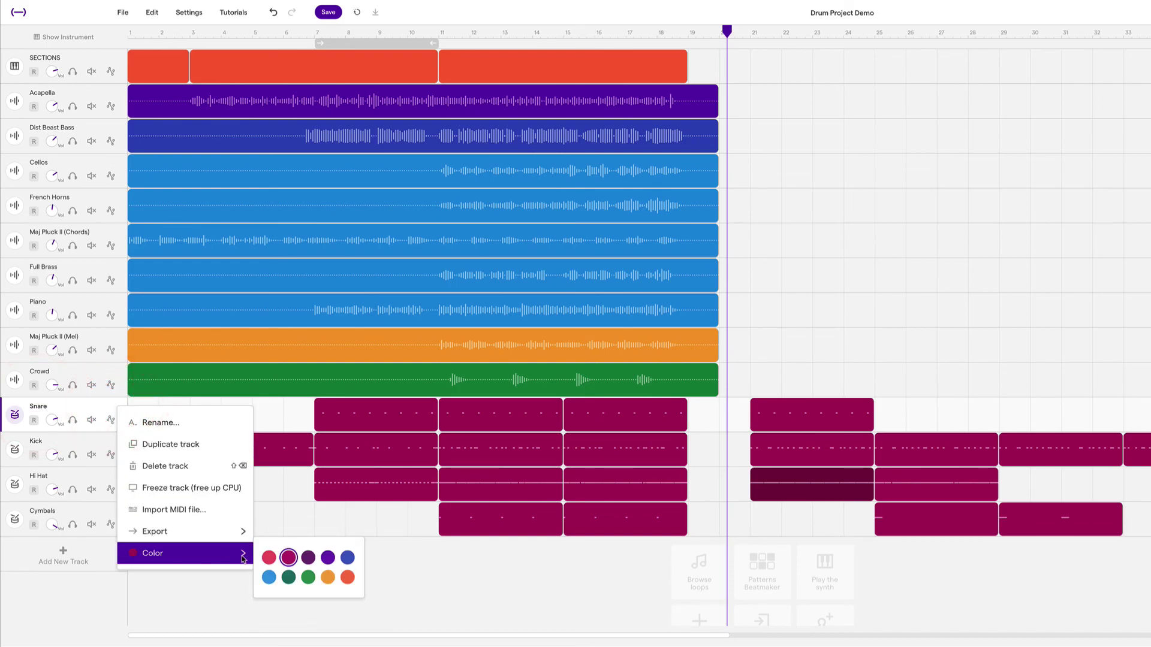
pyautogui.click(292, 526)
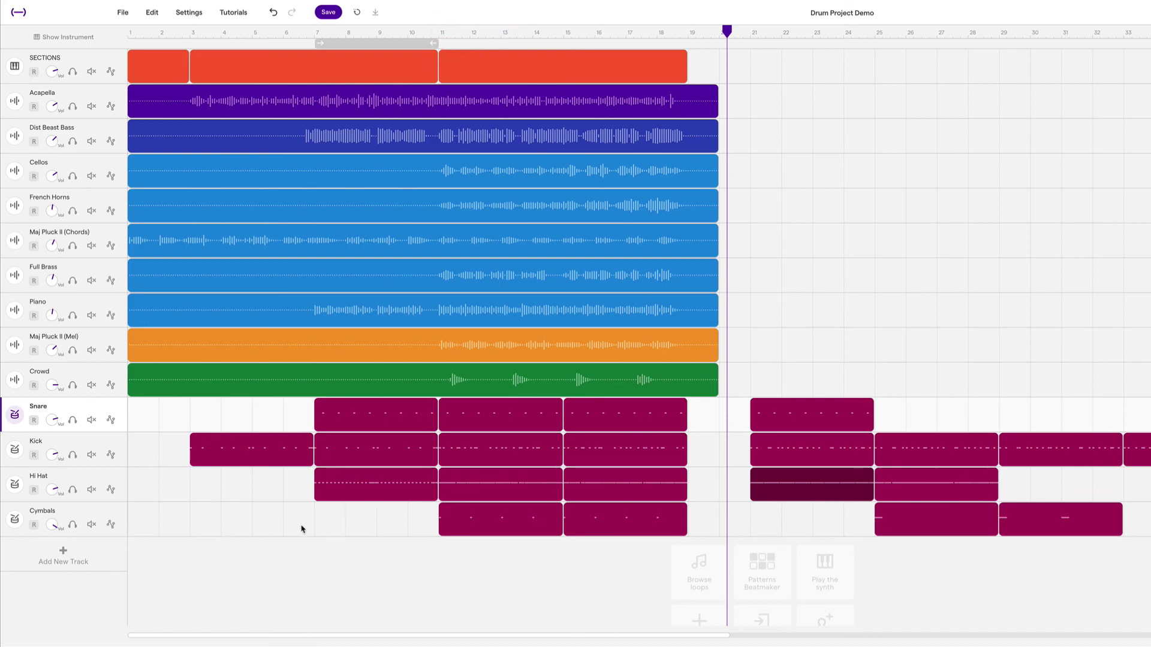